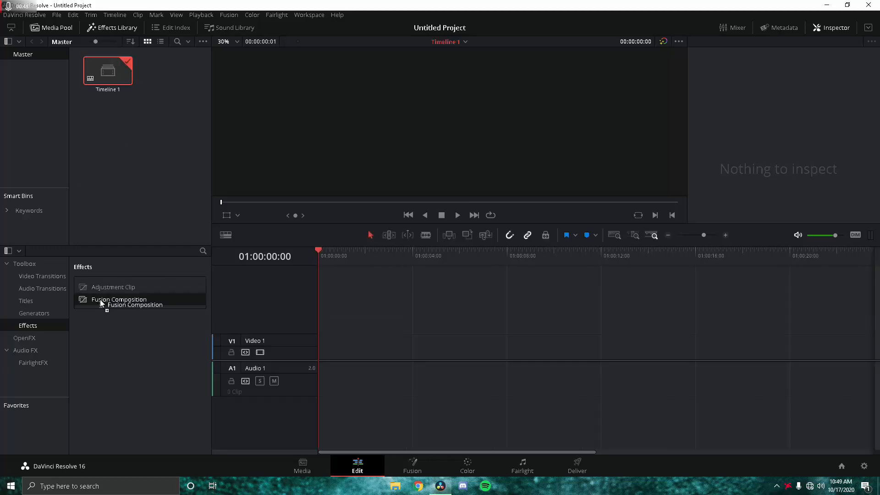
# Place a Fusion Composition at the start of the Video 1 track and select its clip.
pyautogui.moveTo(100, 300); pyautogui.dragTo(108, 300)
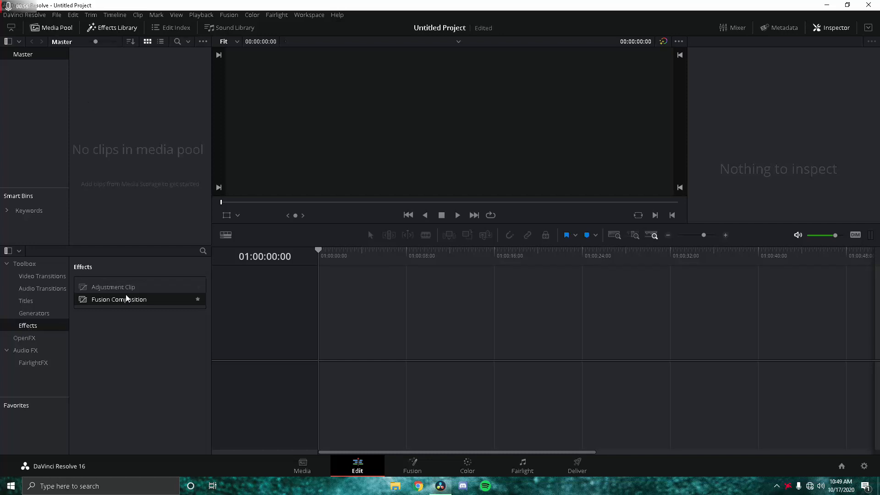
pyautogui.moveTo(106, 301); pyautogui.dragTo(322, 350)
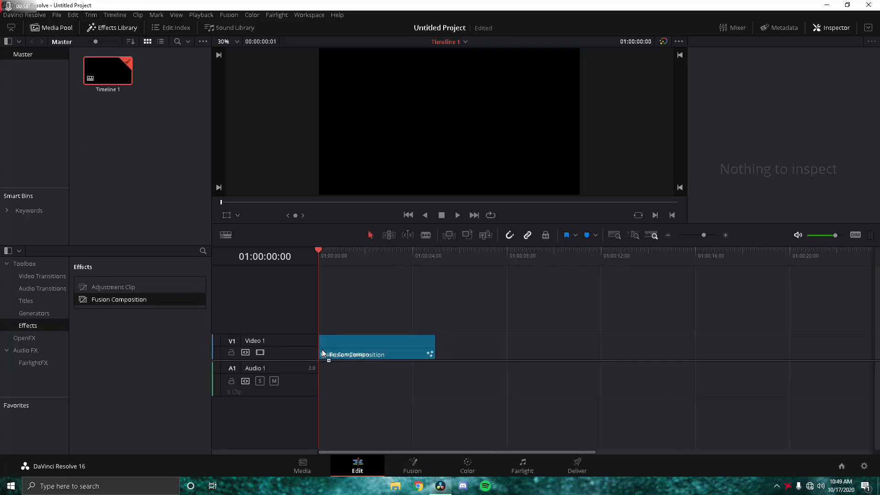
pyautogui.click(342, 345)
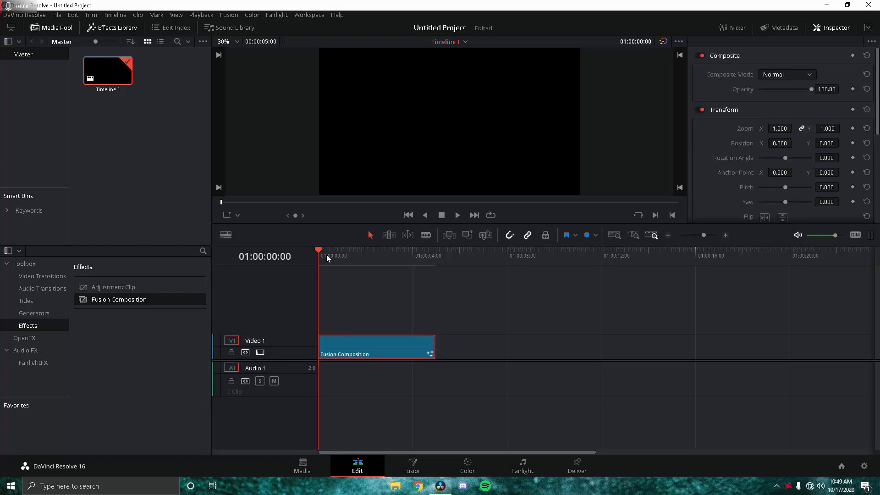
# Scrub through the composition clip and play it back from the start of the timeline.
pyautogui.moveTo(326, 254); pyautogui.dragTo(378, 342)
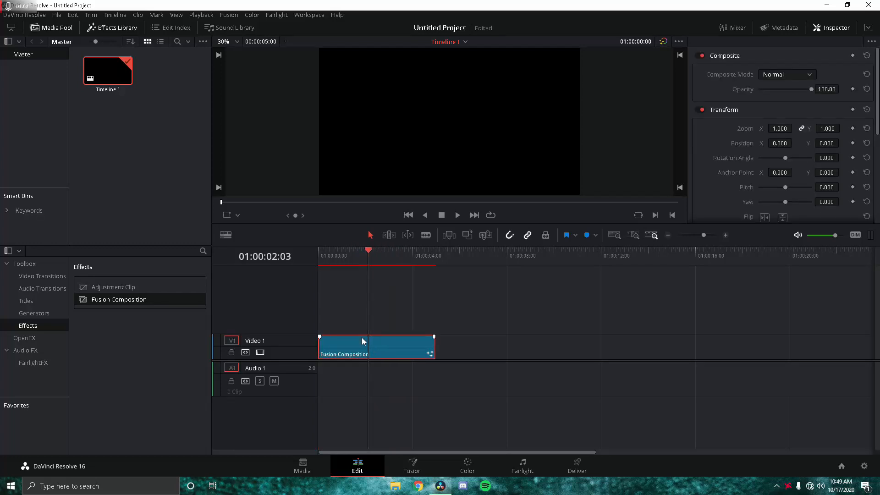
pyautogui.press('Home')
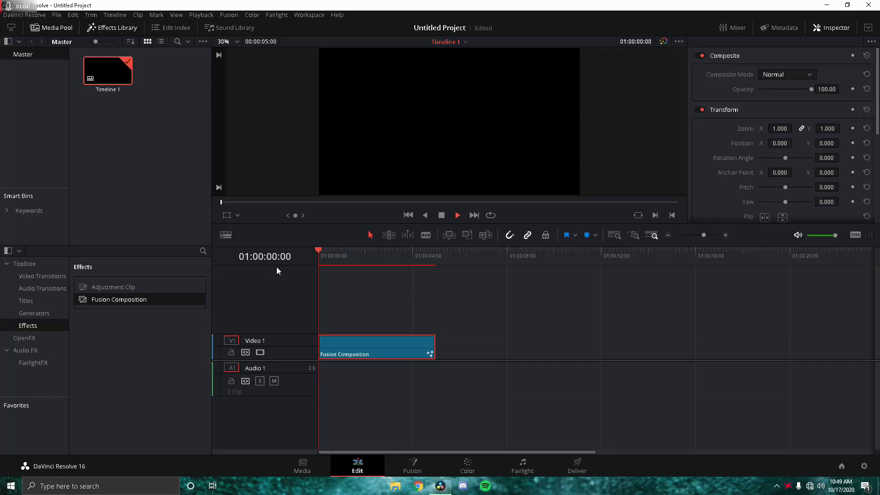
pyautogui.moveTo(325, 249); pyautogui.dragTo(306, 279)
pyautogui.press('space')
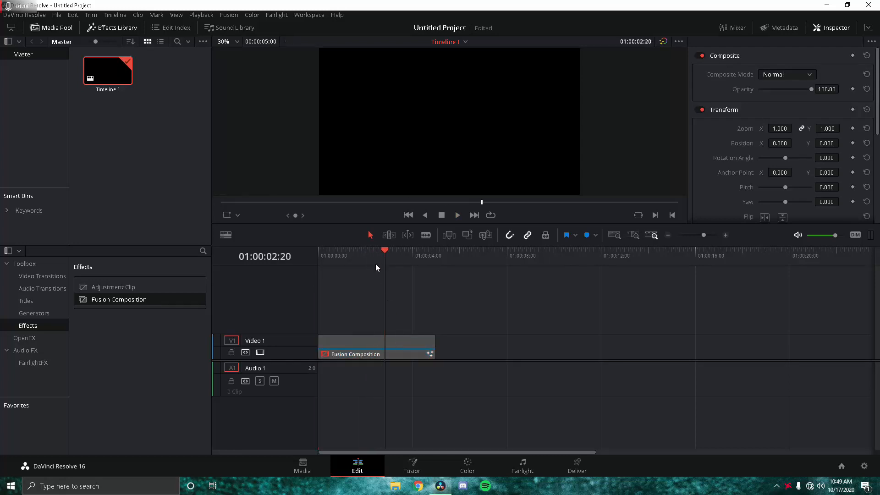
# Split the composition clip at 01:00:03:00 and delete the part after the cut.
pyautogui.moveTo(376, 263); pyautogui.dragTo(389, 260)
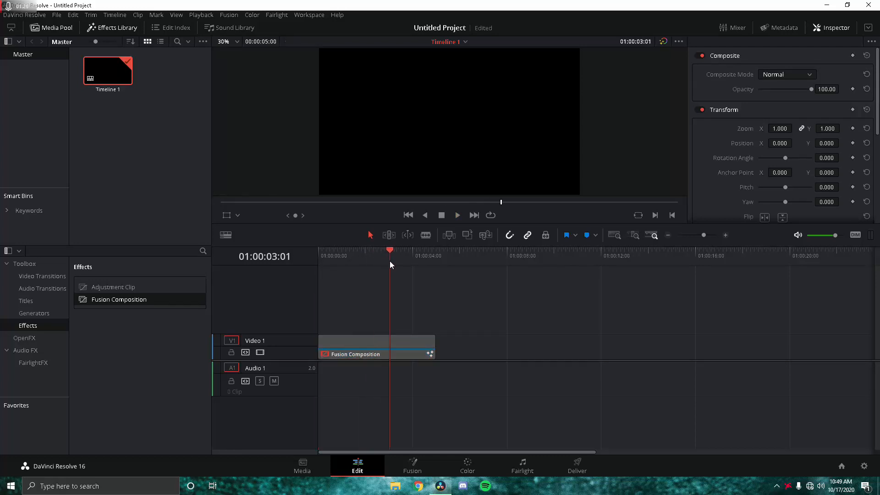
pyautogui.hotkey('ctrl', '\\')
pyautogui.click(403, 350)
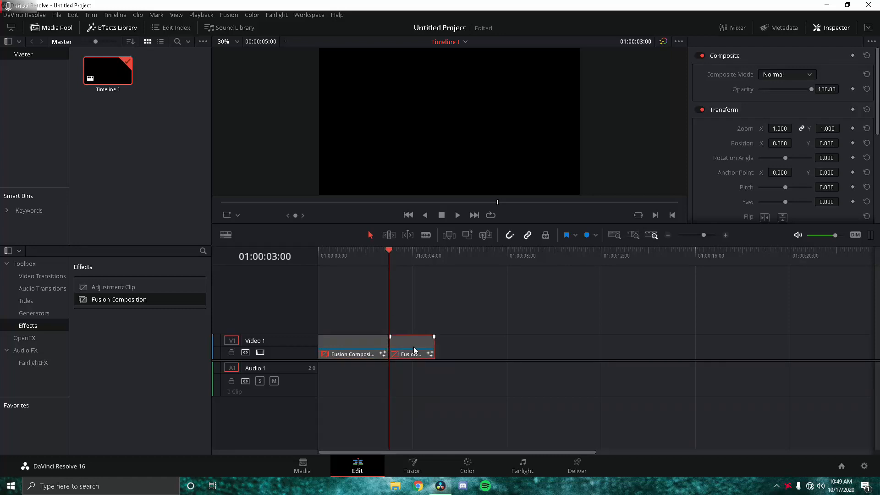
pyautogui.press('Delete')
# Play back the trimmed composition clip from the start of the timeline.
pyautogui.moveTo(346, 258); pyautogui.dragTo(322, 264)
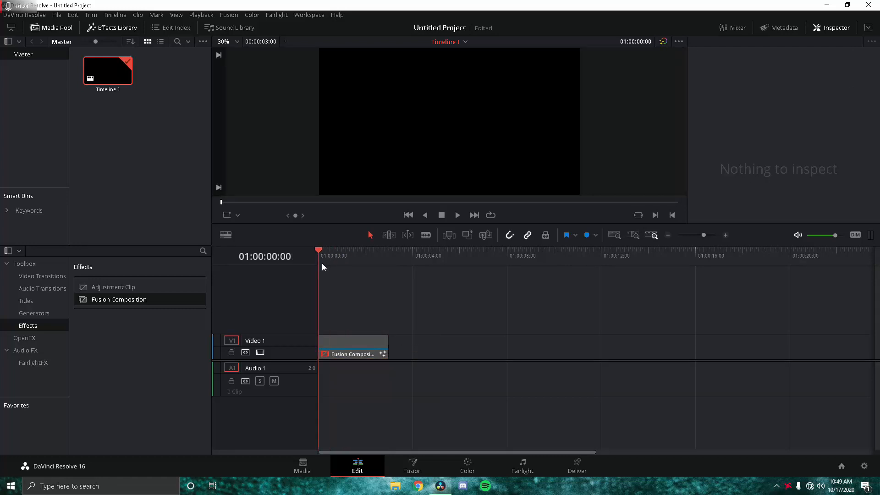
pyautogui.press('space')
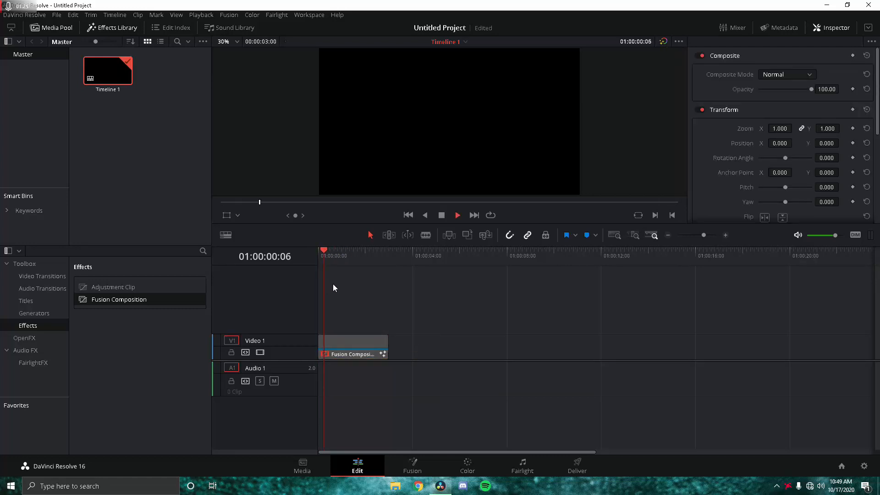
pyautogui.click(359, 349)
pyautogui.press('space')
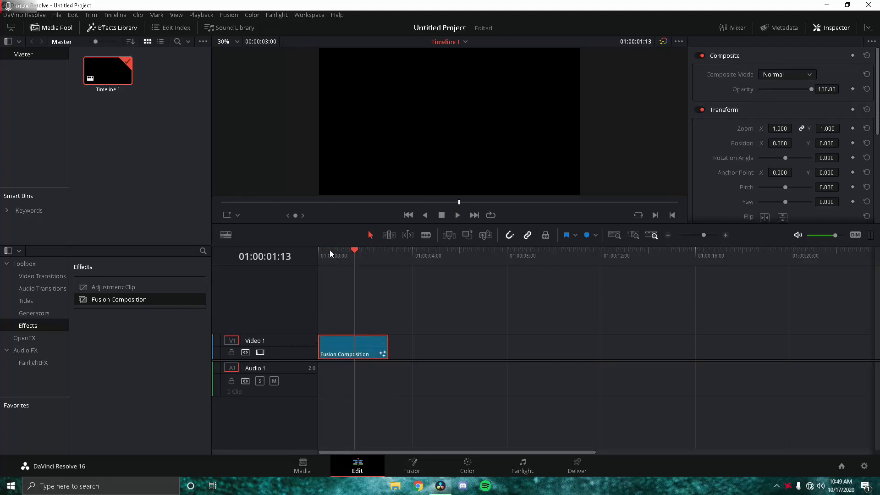
# Open the composition clip in the Fusion page and hide the Keyframes editor.
pyautogui.click(331, 253)
pyautogui.click(406, 466)
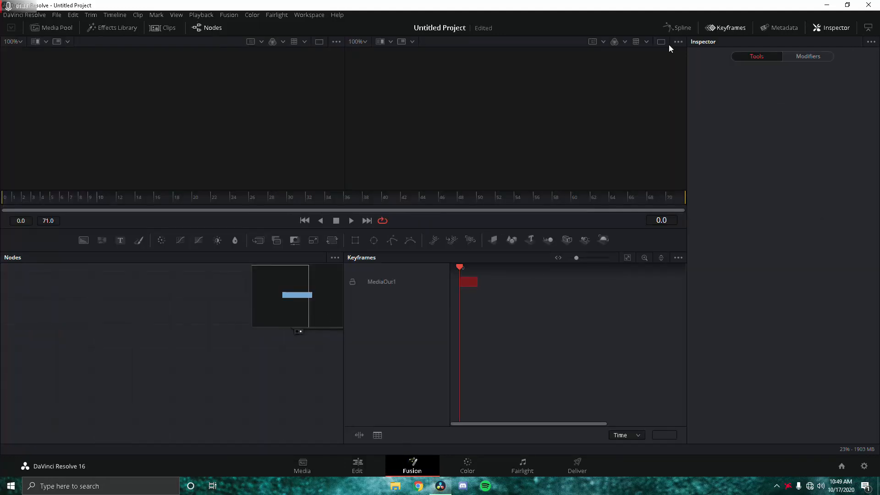
pyautogui.click(729, 26)
pyautogui.moveTo(411, 322); pyautogui.dragTo(582, 360)
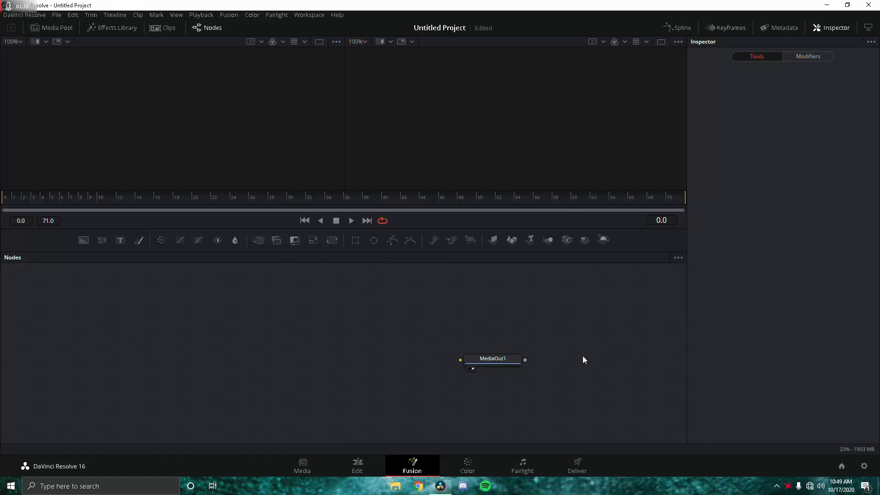
# Add a Text+ node and connect its output to MediaOut1.
pyautogui.scroll(-3, 481, 346)
pyautogui.scroll(3, 521, 353)
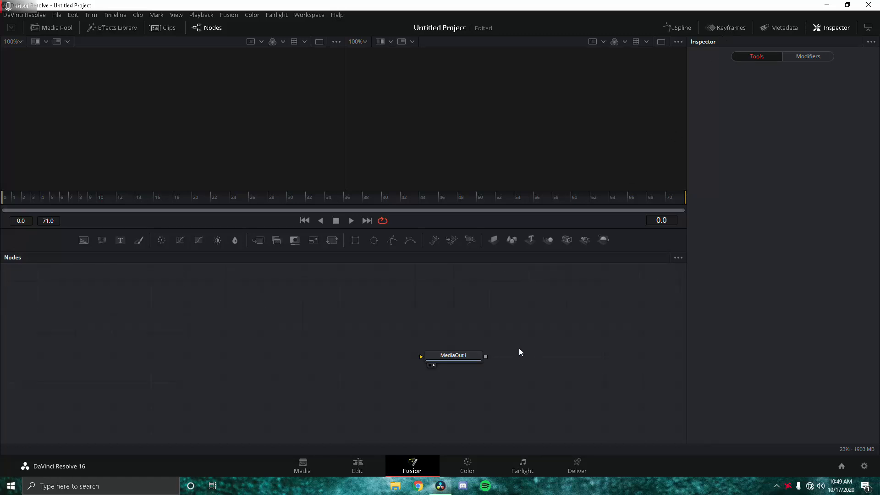
pyautogui.moveTo(520, 351); pyautogui.dragTo(589, 383)
pyautogui.hotkey('shift', 'space')
pyautogui.write('text')
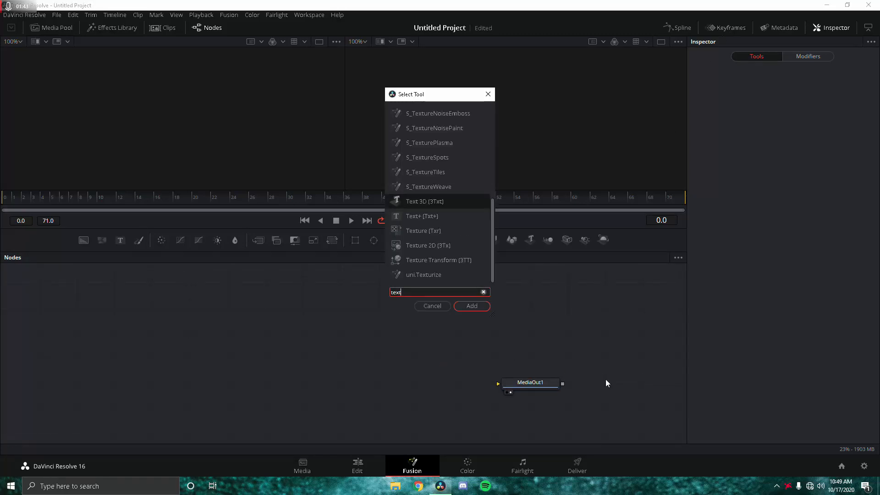
pyautogui.press('Down')
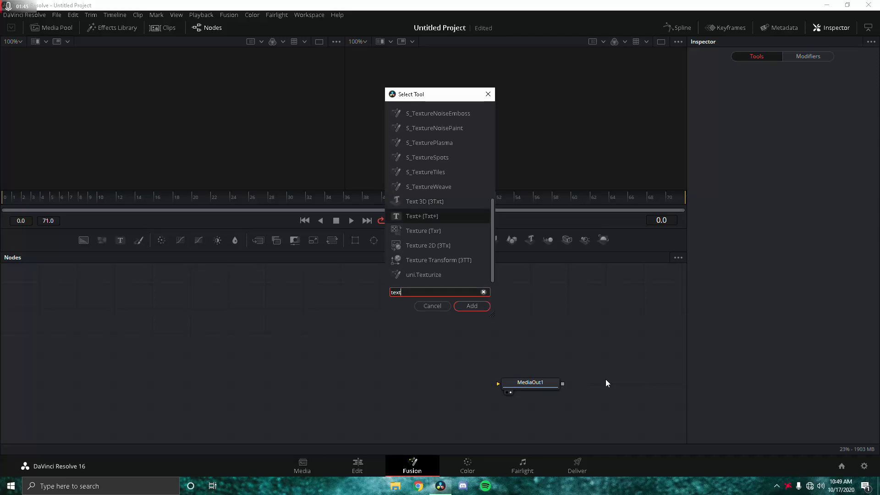
pyautogui.press('Return')
pyautogui.moveTo(284, 370); pyautogui.dragTo(498, 384)
pyautogui.moveTo(436, 382); pyautogui.dragTo(437, 387)
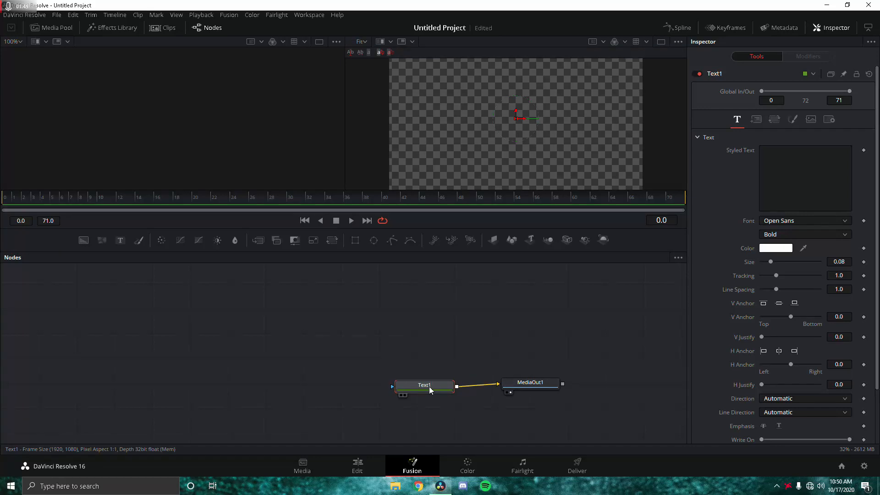
# Enter "Chop" as the styled text of Text1 and change its font to Arial.
pyautogui.click(811, 163)
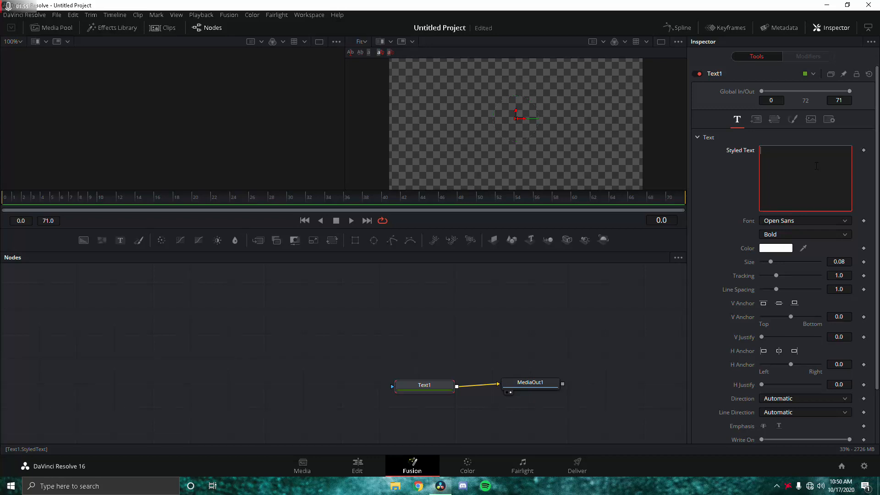
pyautogui.write('Ch')
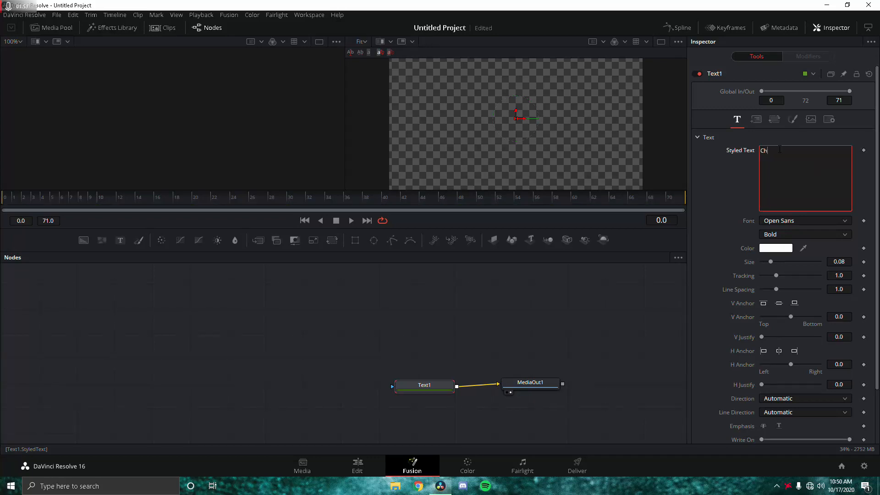
pyautogui.write('op')
pyautogui.click(798, 220)
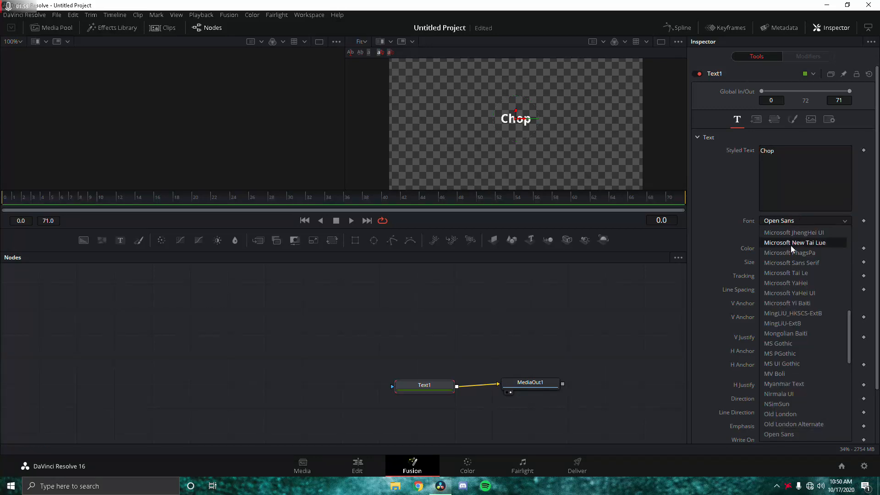
pyautogui.scroll(10, 791, 246)
pyautogui.click(792, 243)
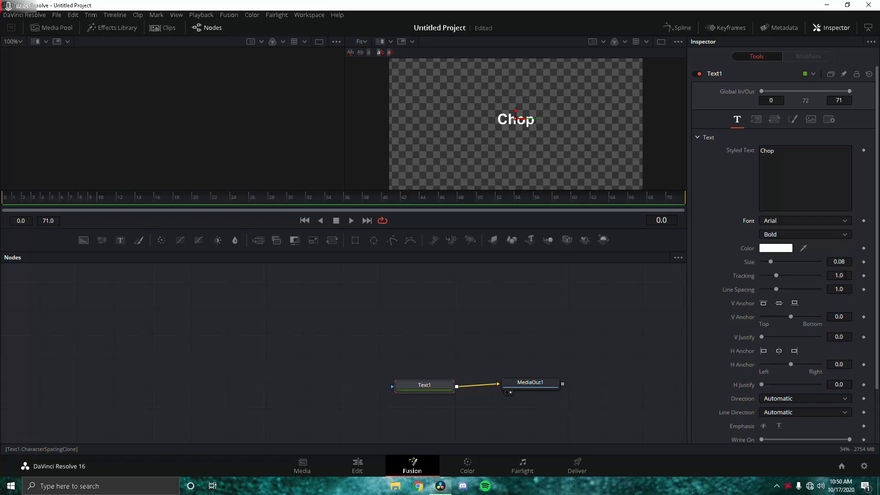
# Set the tracking of the "Chop" text to 0.95 and inspect its letter spacing up close.
pyautogui.click(845, 276)
pyautogui.write('.95')
pyautogui.press('Tab')
pyautogui.scroll(3, 527, 125)
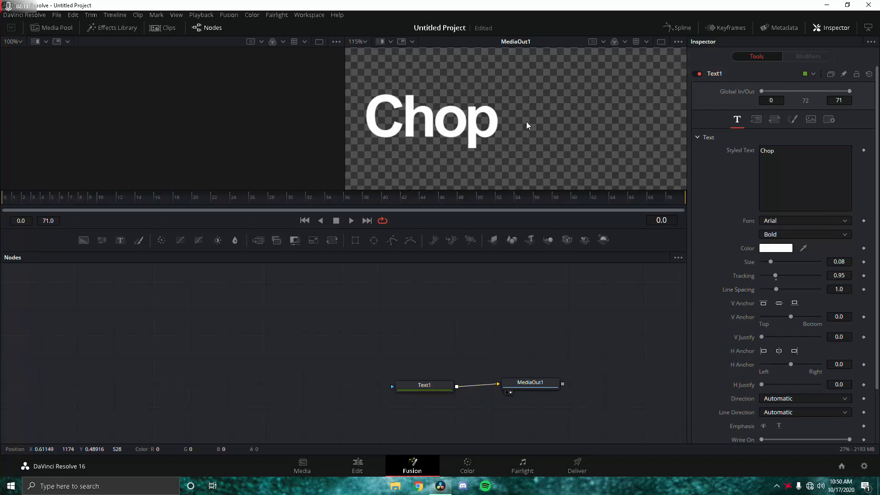
pyautogui.moveTo(511, 126); pyautogui.dragTo(582, 121)
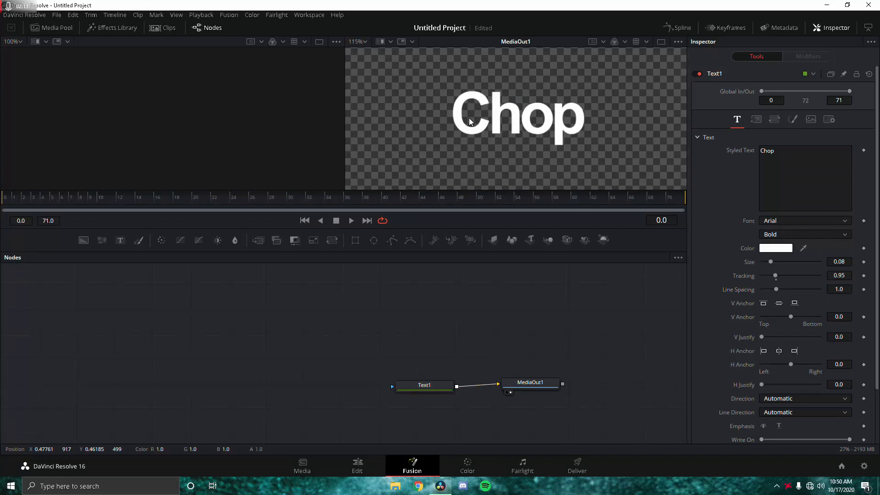
pyautogui.scroll(-2, 470, 121)
# Copy the Text1 node, paste it as an instance, and position the instance above the original.
pyautogui.moveTo(432, 388)
pyautogui.mouseDown()
pyautogui.moveTo(431, 350)
pyautogui.moveTo(419, 381)
pyautogui.mouseUp()
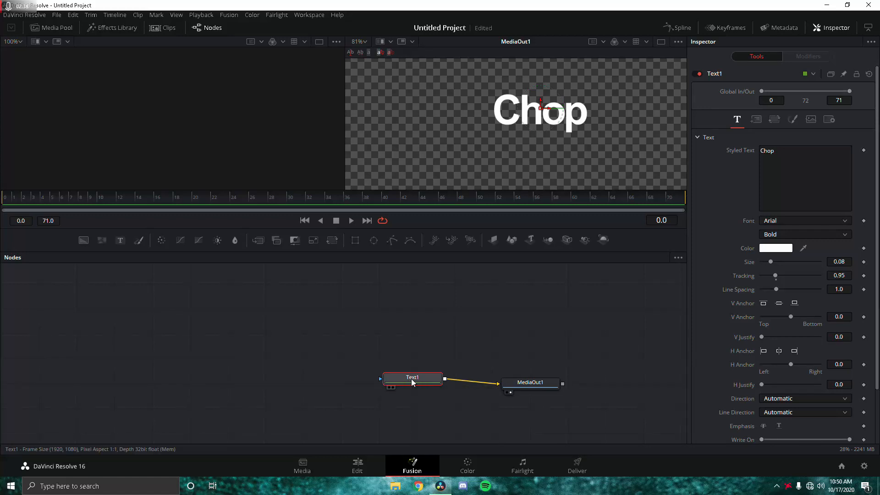
pyautogui.rightClick(411, 379)
pyautogui.moveTo(452, 180)
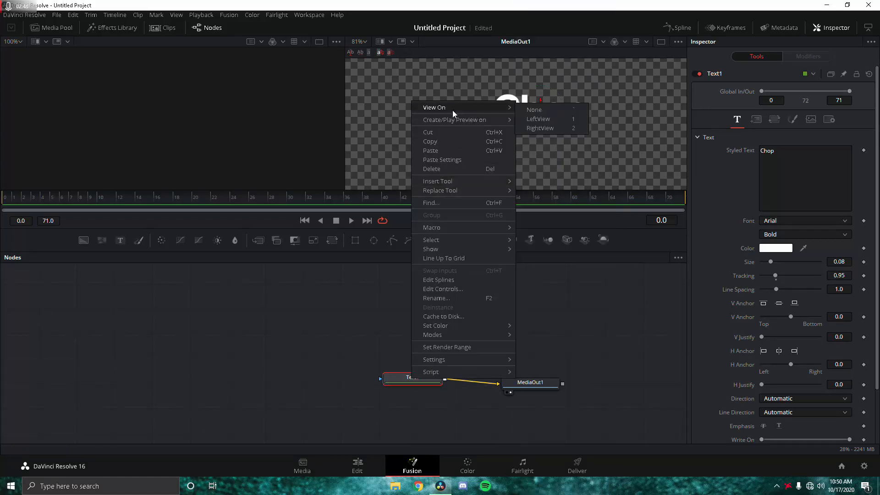
pyautogui.click(447, 142)
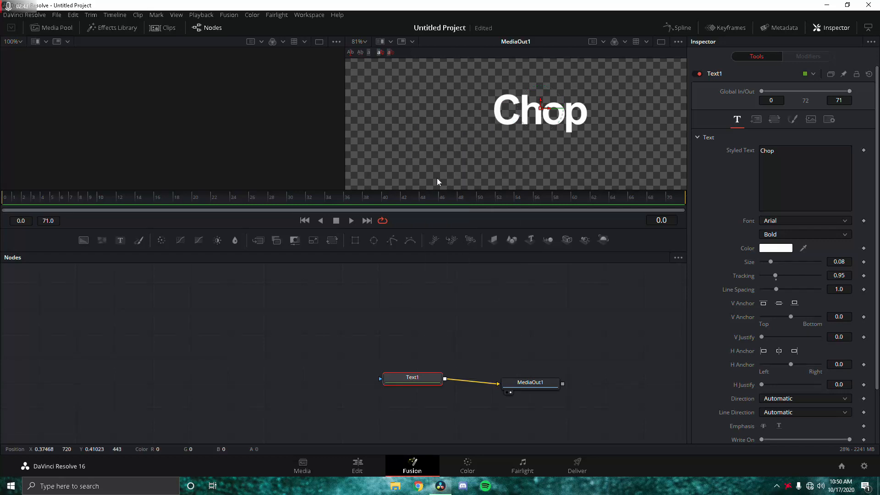
pyautogui.rightClick(430, 336)
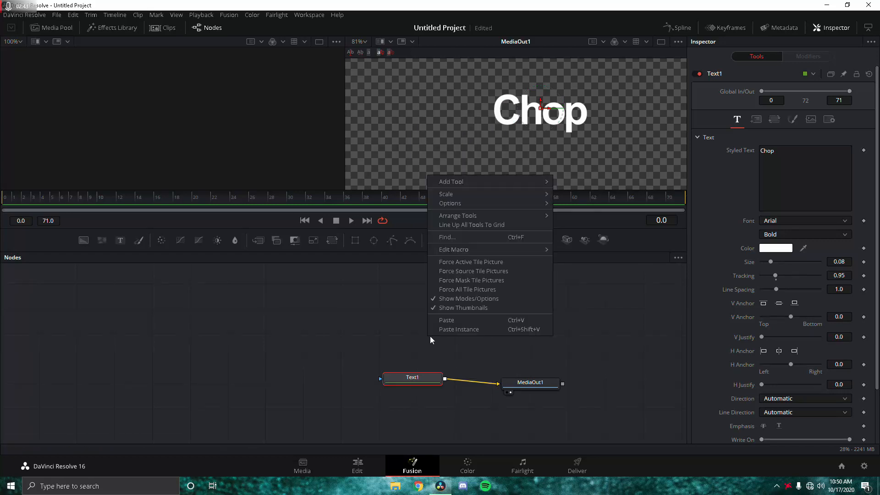
pyautogui.click(466, 329)
pyautogui.moveTo(442, 337); pyautogui.dragTo(417, 327)
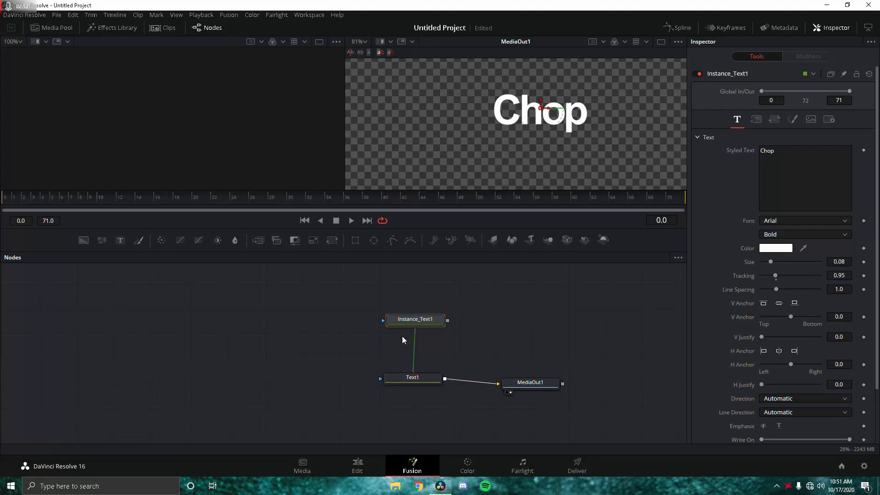
# Compare the text settings of Text1 with those of its instance node.
pyautogui.click(403, 377)
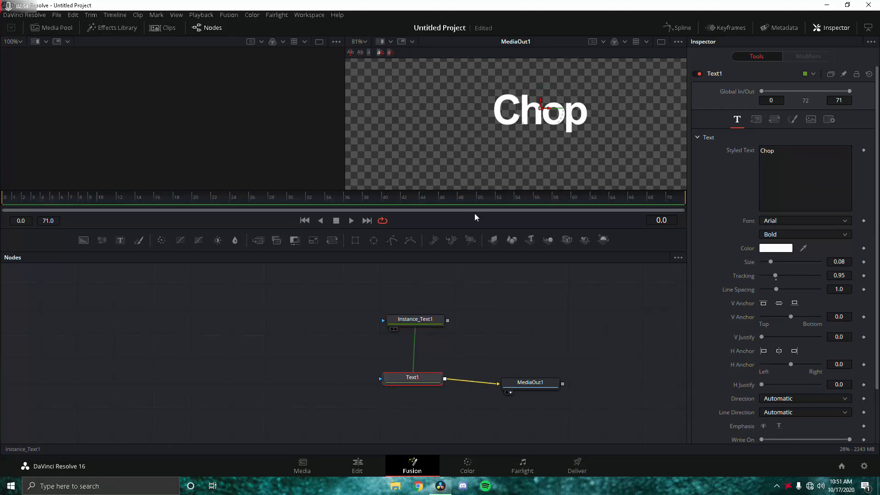
pyautogui.click(414, 319)
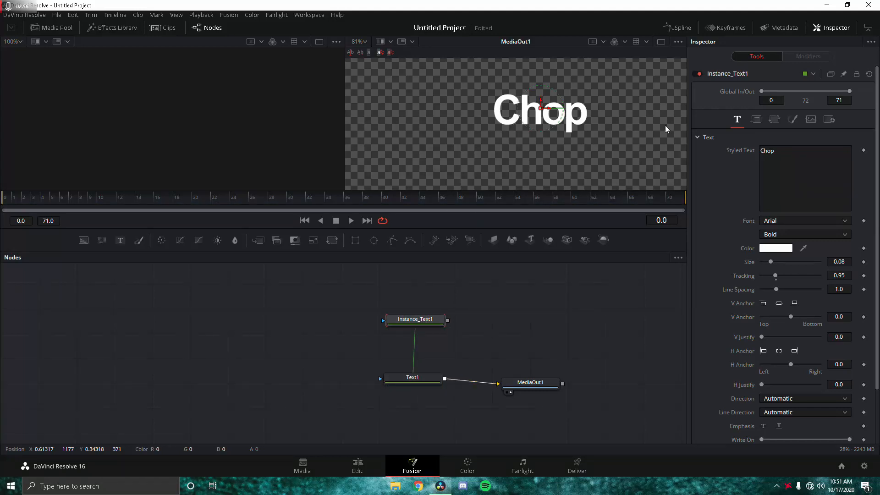
pyautogui.click(404, 378)
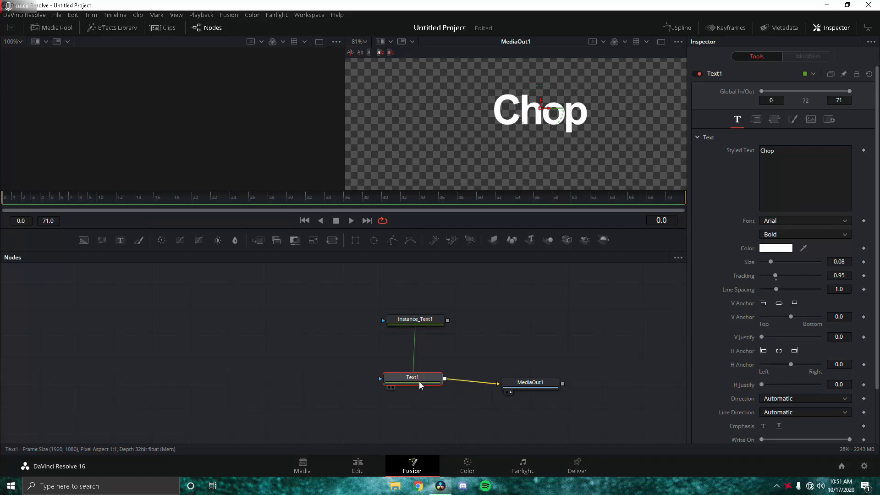
pyautogui.click(415, 319)
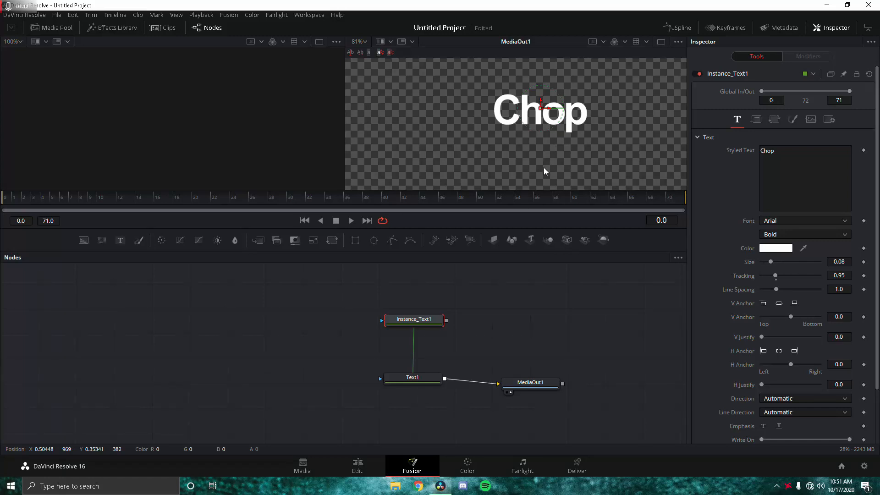
# Add a Mask Paint node and connect its output to the mask input of Text1.
pyautogui.hotkey('shift', 'space')
pyautogui.write('mask')
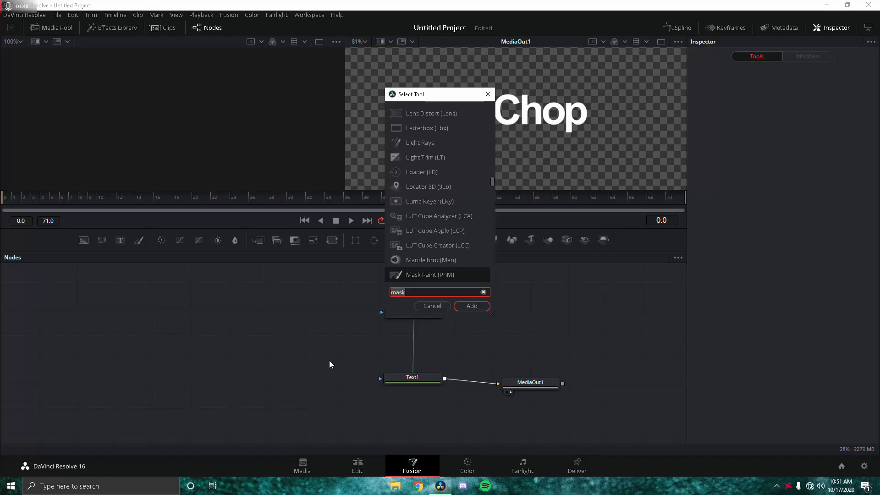
pyautogui.press('Return')
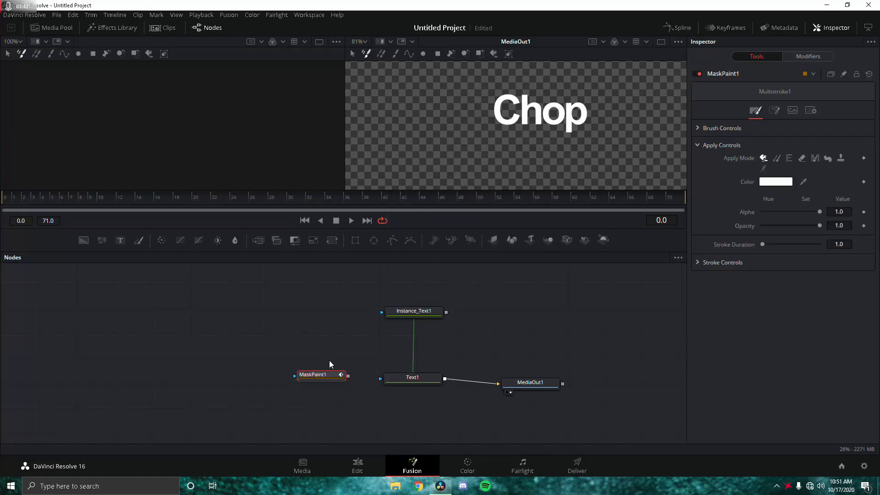
pyautogui.moveTo(349, 379); pyautogui.dragTo(393, 381)
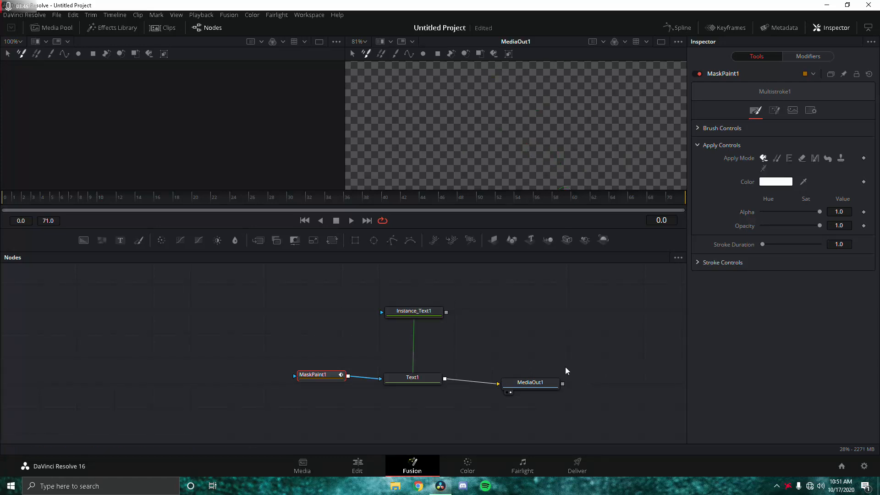
# Show Instance_Text1 in the viewer with the word enlarged, and move the MaskPaint1 node farther away from Text1.
pyautogui.click(395, 320)
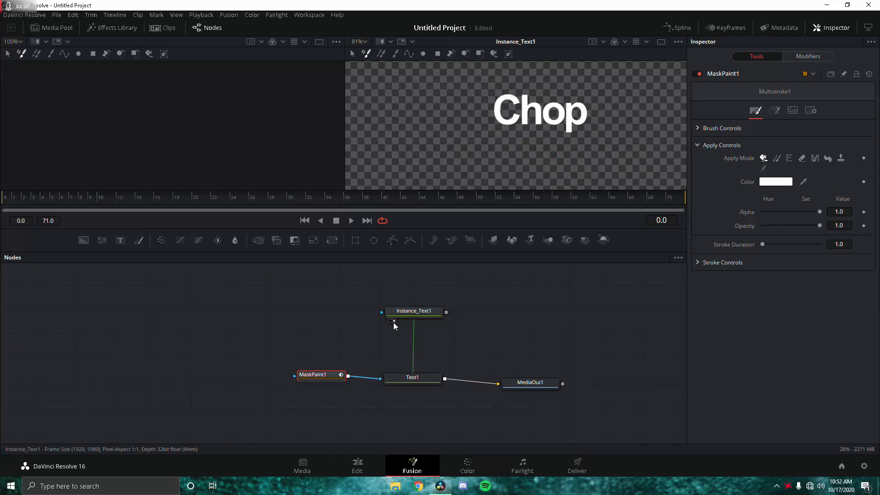
pyautogui.scroll(1, 395, 324)
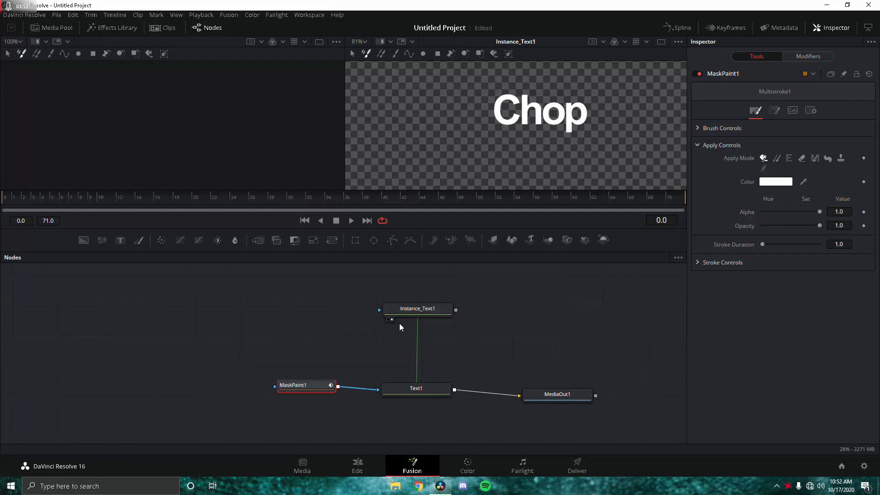
pyautogui.scroll(3, 396, 325)
pyautogui.scroll(-3, 394, 326)
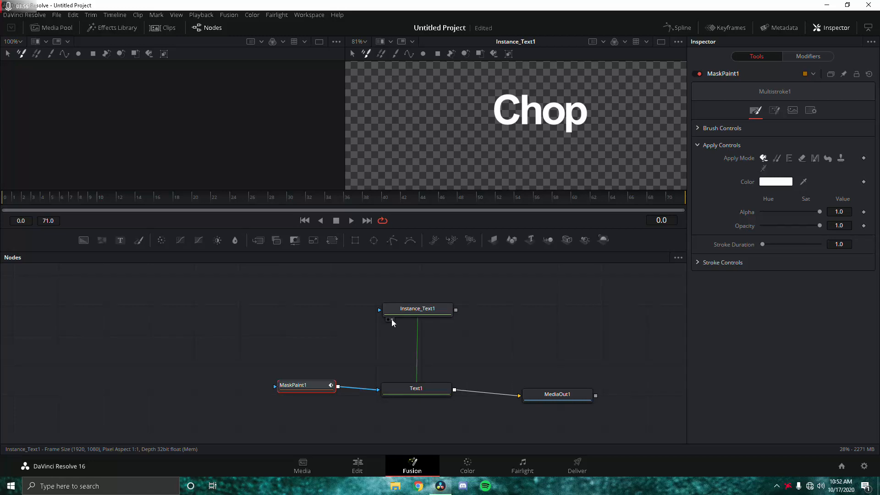
pyautogui.scroll(-3, 494, 133)
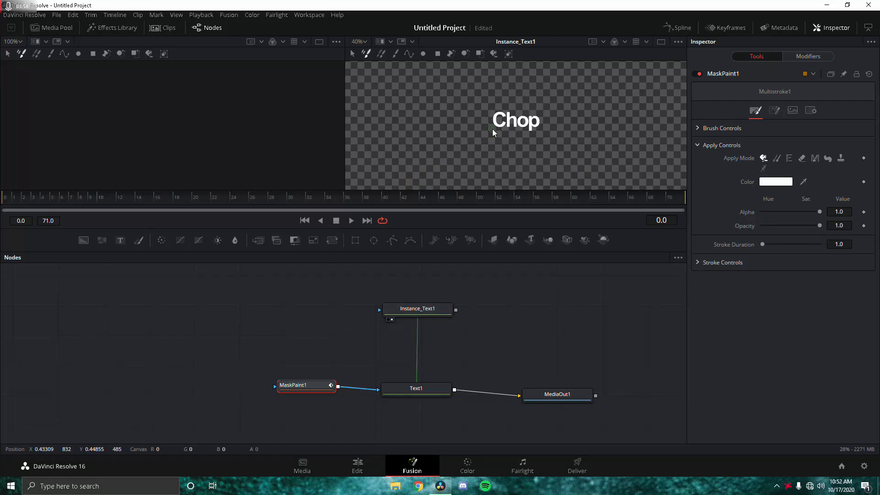
pyautogui.scroll(3, 493, 135)
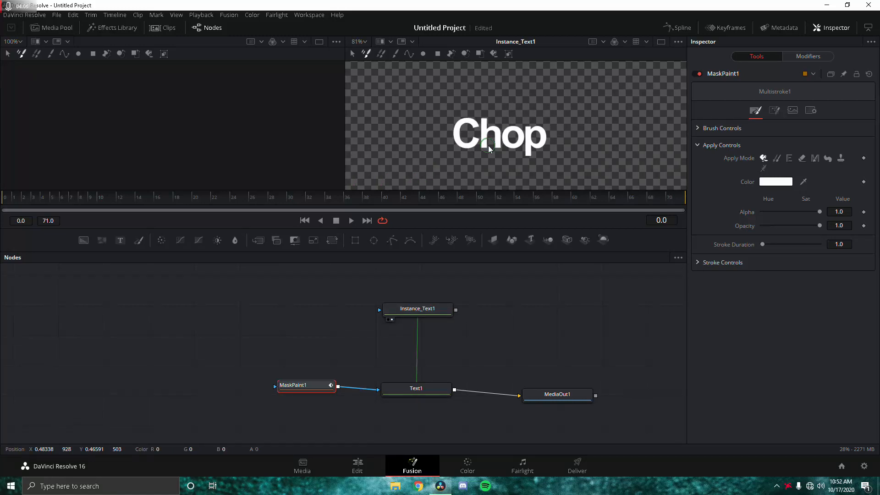
pyautogui.scroll(2, 489, 151)
pyautogui.moveTo(308, 393); pyautogui.dragTo(256, 397)
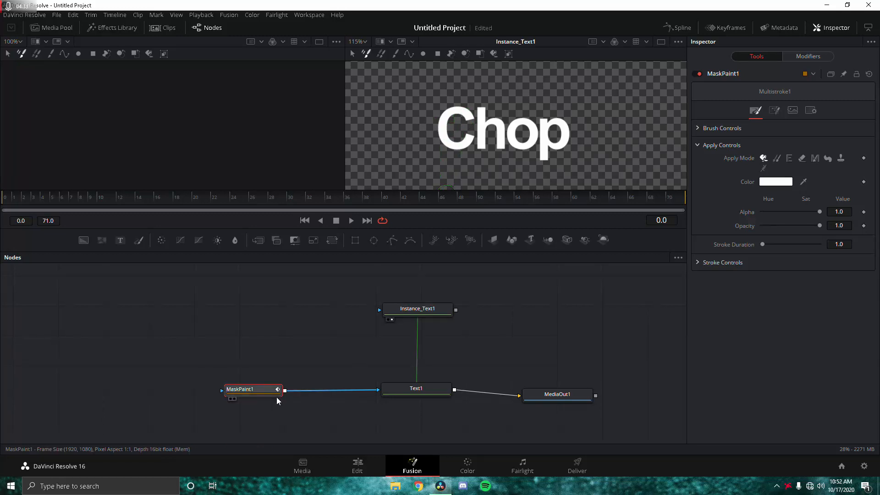
# Trace the letter C with a polyline stroke on MaskPaint1, from its upper tip around to its lower tip.
pyautogui.click(409, 54)
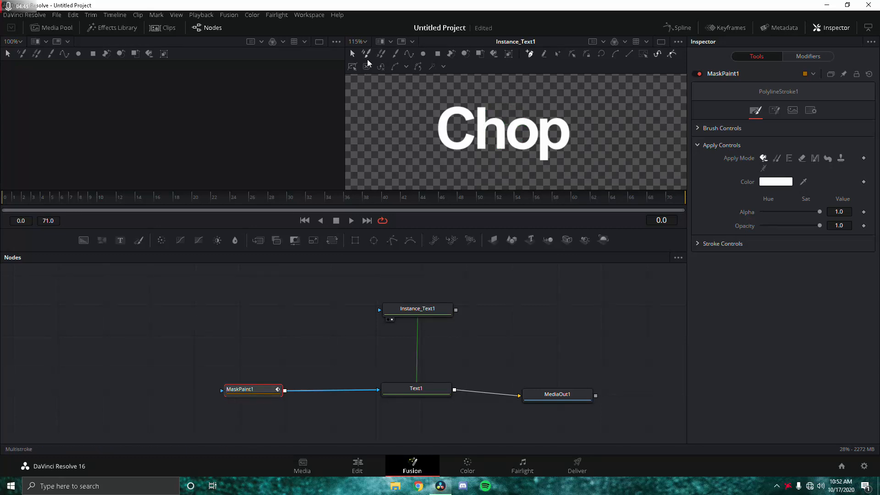
pyautogui.click(409, 54)
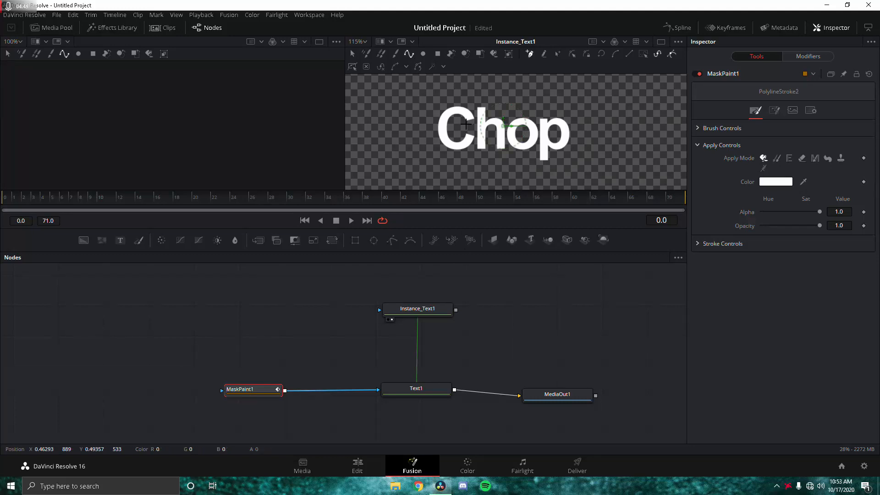
pyautogui.scroll(5, 470, 116)
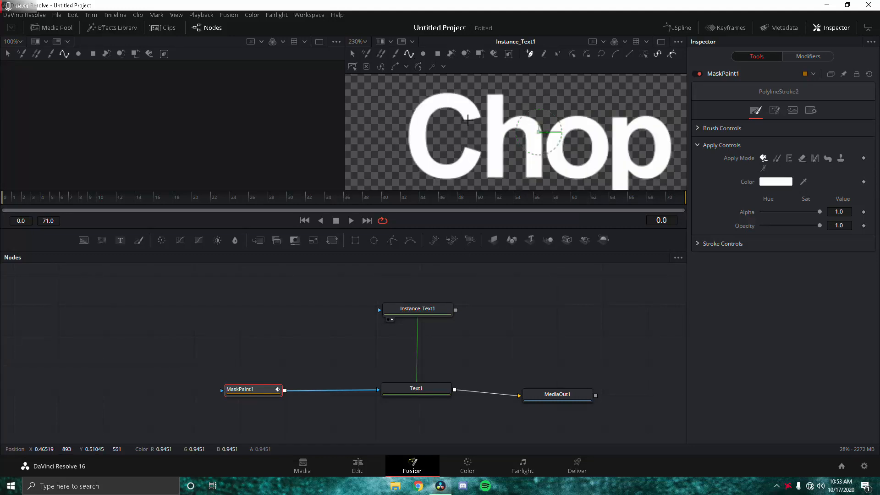
pyautogui.click(469, 112)
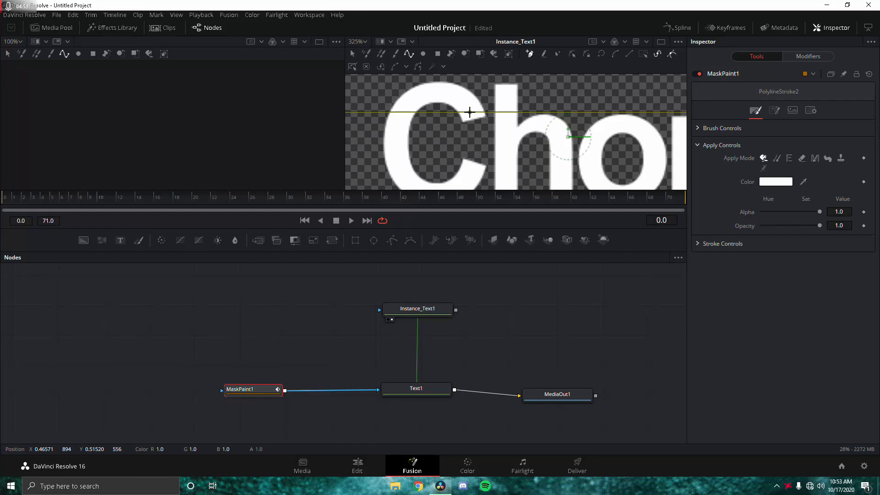
pyautogui.click(451, 94)
pyautogui.click(422, 97)
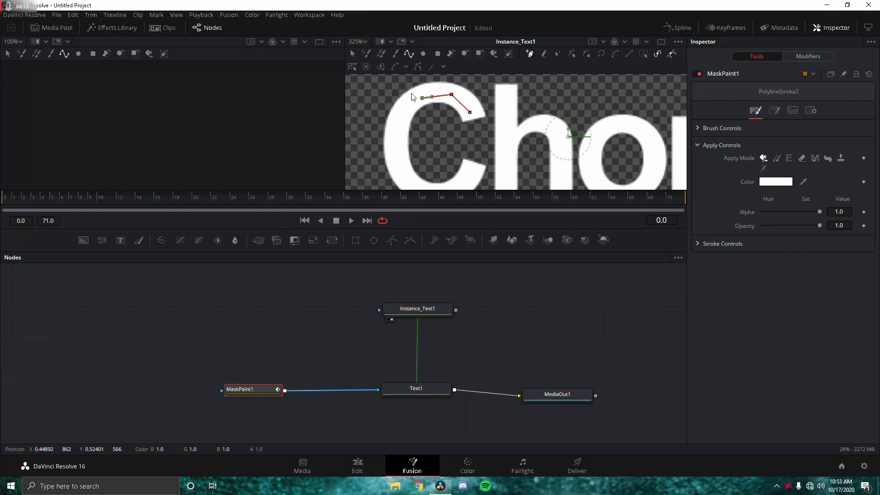
pyautogui.click(400, 116)
pyautogui.click(393, 152)
pyautogui.click(405, 178)
pyautogui.moveTo(405, 147); pyautogui.dragTo(367, 94)
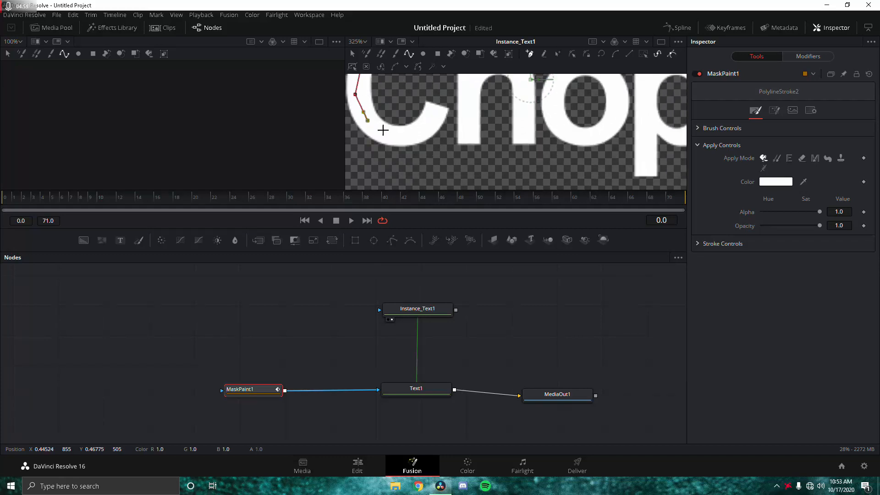
pyautogui.click(384, 131)
pyautogui.click(415, 134)
pyautogui.click(433, 114)
pyautogui.scroll(-2, 452, 149)
pyautogui.moveTo(445, 101); pyautogui.dragTo(449, 125)
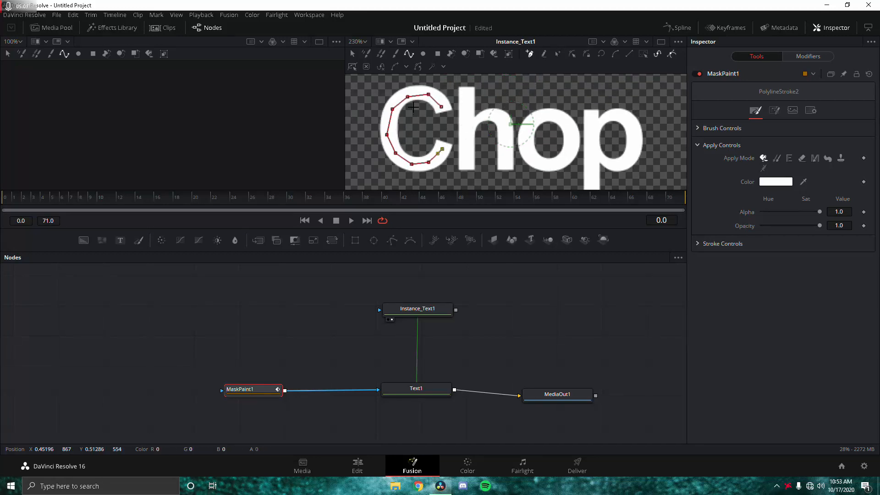
pyautogui.click(409, 99)
pyautogui.moveTo(407, 97); pyautogui.dragTo(407, 95)
# Add a second Mask Paint node between MaskPaint1 and Text1.
pyautogui.hotkey('shift', 'space')
pyautogui.write('mask')
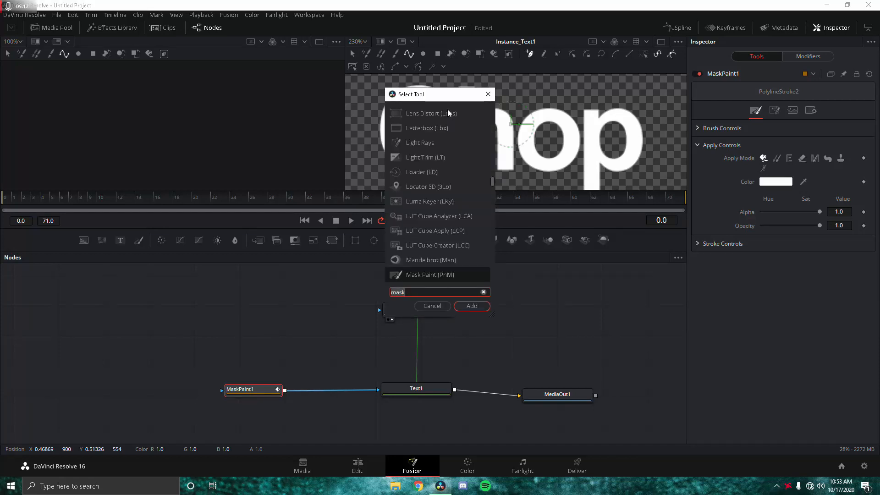
pyautogui.press('Return')
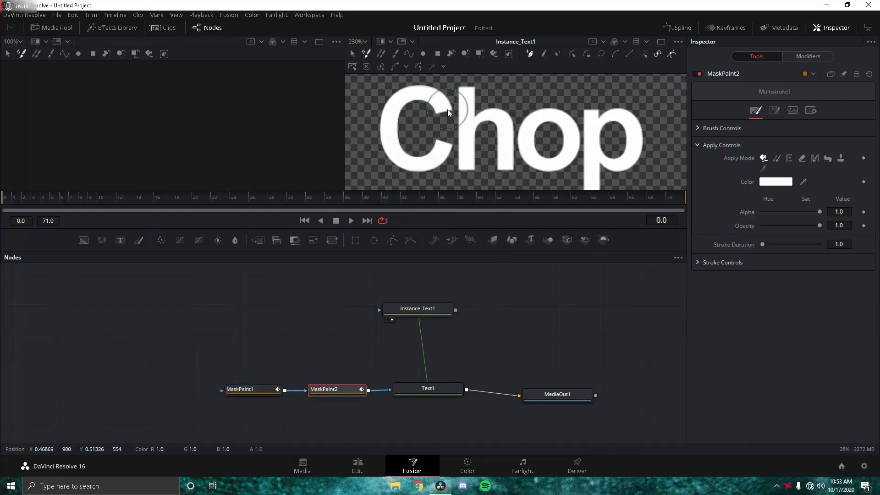
# Trace the letter h with a polyline stroke, down its stem, back up and over the arch to its foot.
pyautogui.click(412, 56)
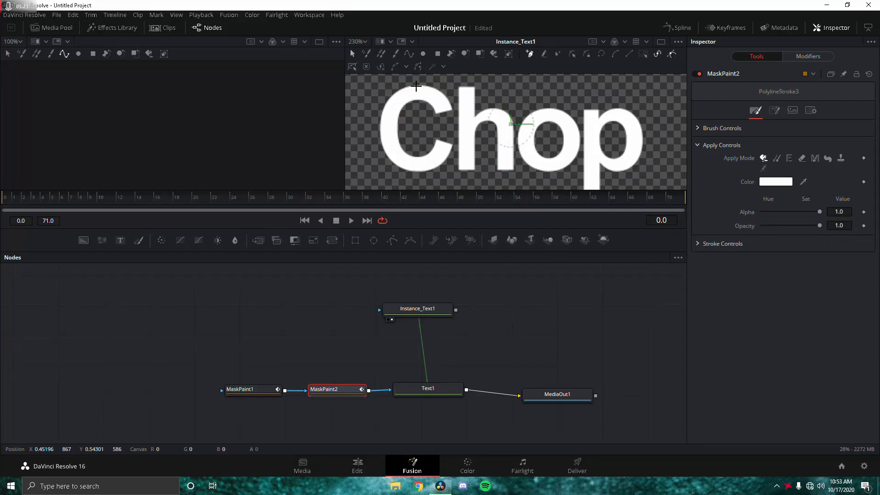
pyautogui.click(466, 94)
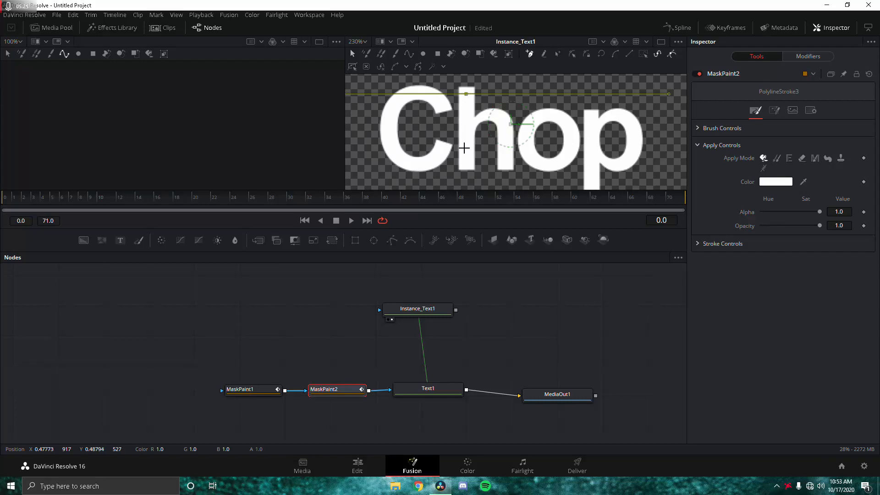
pyautogui.click(466, 129)
pyautogui.click(468, 162)
pyautogui.click(471, 130)
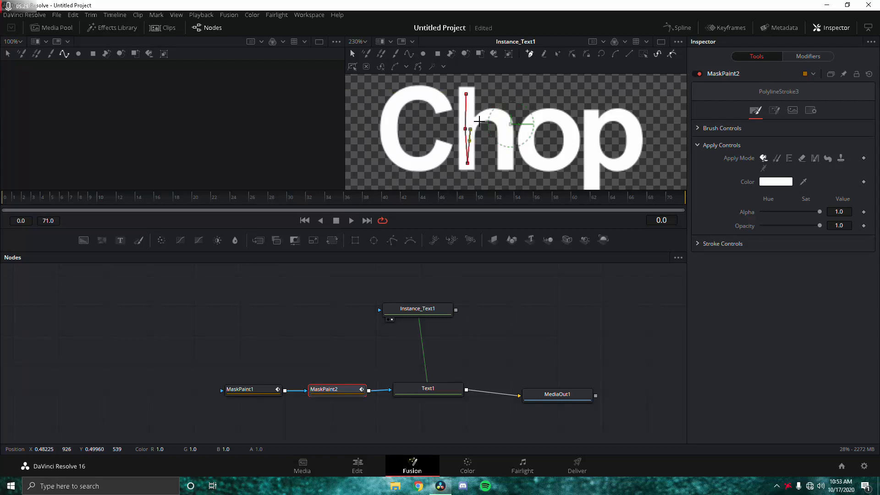
pyautogui.click(487, 116)
pyautogui.click(497, 118)
pyautogui.click(507, 128)
pyautogui.click(507, 164)
# Add a third Mask Paint node between MaskPaint2 and Text1.
pyautogui.hotkey('shift', 'space')
pyautogui.write('mask')
pyautogui.press('Return')
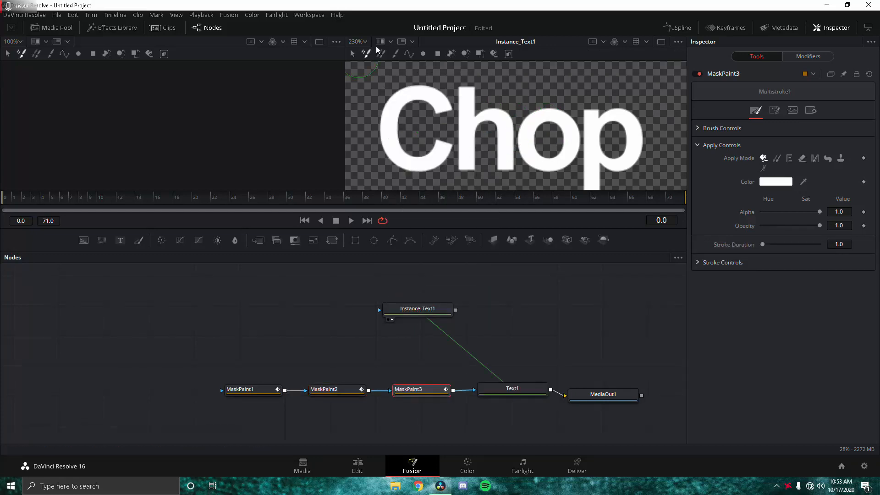
# Trace the letter o with a polyline stroke all the way around, back to its starting point.
pyautogui.click(533, 123)
pyautogui.click(528, 136)
pyautogui.click(531, 152)
pyautogui.click(545, 164)
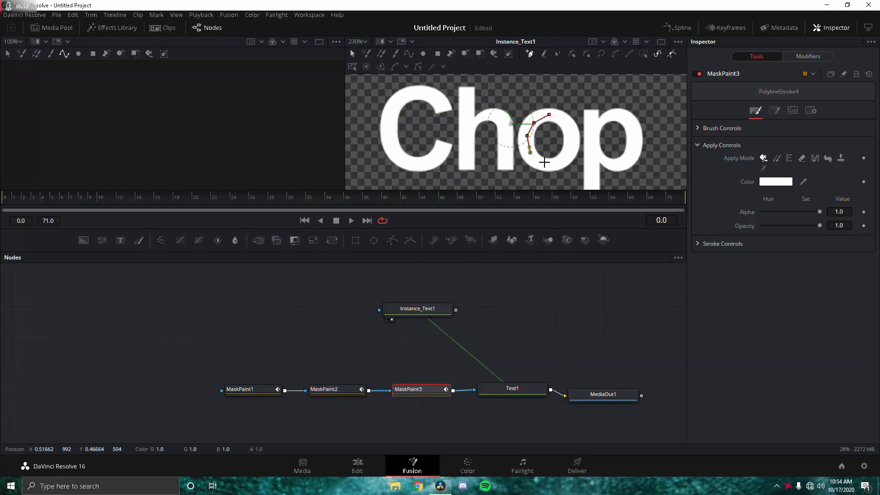
pyautogui.click(559, 164)
pyautogui.click(570, 156)
pyautogui.click(572, 144)
pyautogui.click(569, 127)
pyautogui.click(561, 118)
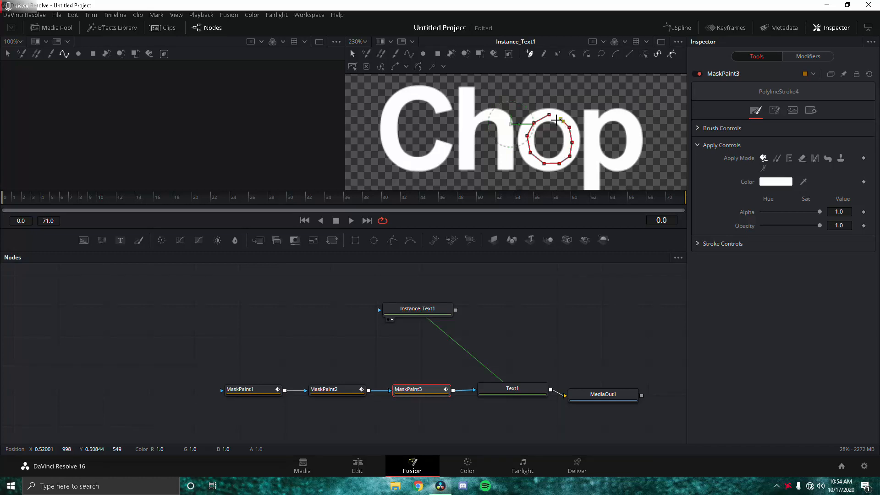
pyautogui.click(549, 115)
# Add a fourth Mask Paint node between MaskPaint3 and Text1.
pyautogui.hotkey('shift', 'space')
pyautogui.write('ma')
pyautogui.press('Return')
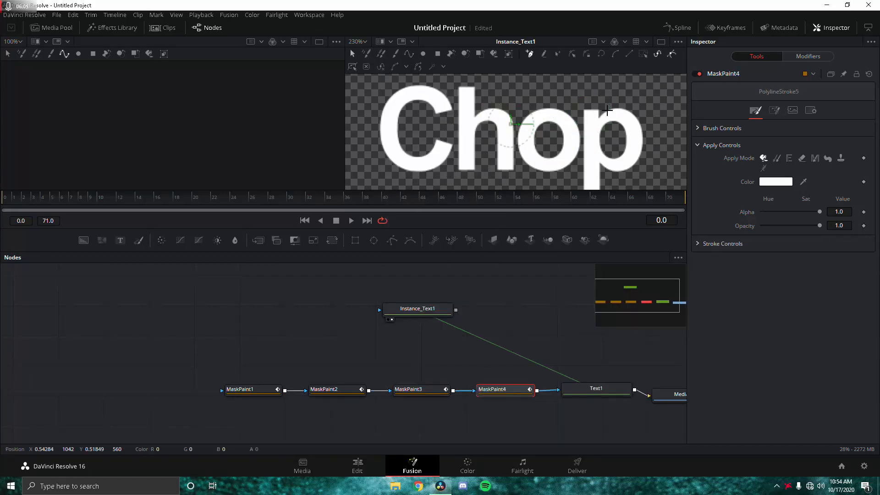
# Trace the letter p with a polyline stroke, down its stem, back up and around the bowl.
pyautogui.scroll(-2, 592, 177)
pyautogui.click(592, 131)
pyautogui.click(593, 101)
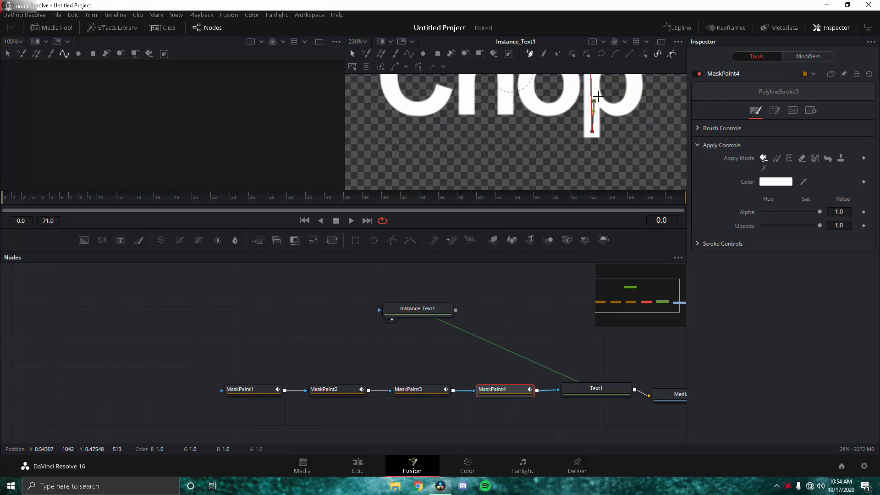
pyautogui.moveTo(599, 96); pyautogui.dragTo(593, 129)
pyautogui.click(592, 100)
pyautogui.click(612, 91)
pyautogui.click(626, 99)
pyautogui.click(631, 115)
pyautogui.click(628, 132)
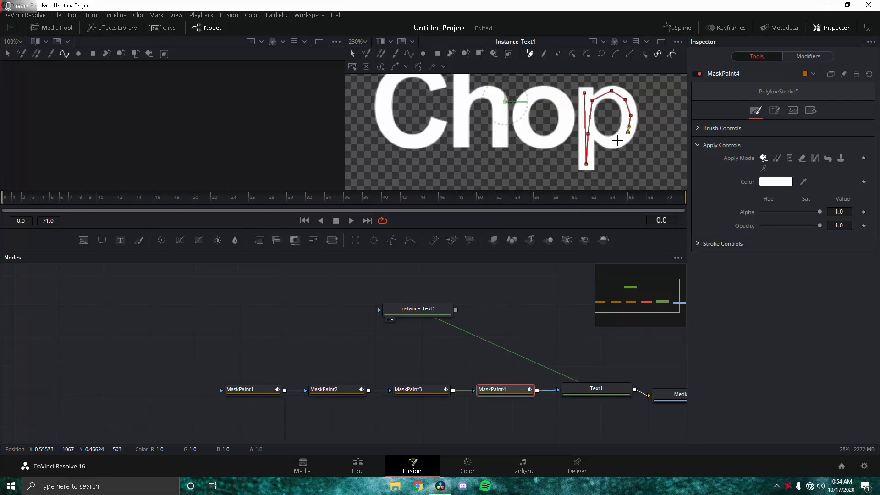
pyautogui.click(620, 140)
pyautogui.click(595, 134)
# Review the stroke of each of the four Mask Paint nodes, and delete the Instance_Text1 node.
pyautogui.click(239, 390)
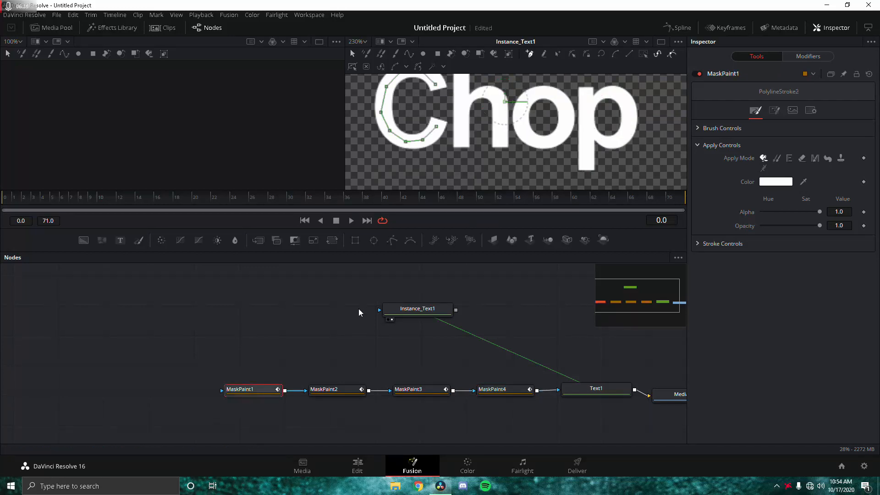
pyautogui.moveTo(307, 320); pyautogui.dragTo(277, 347)
pyautogui.click(291, 419)
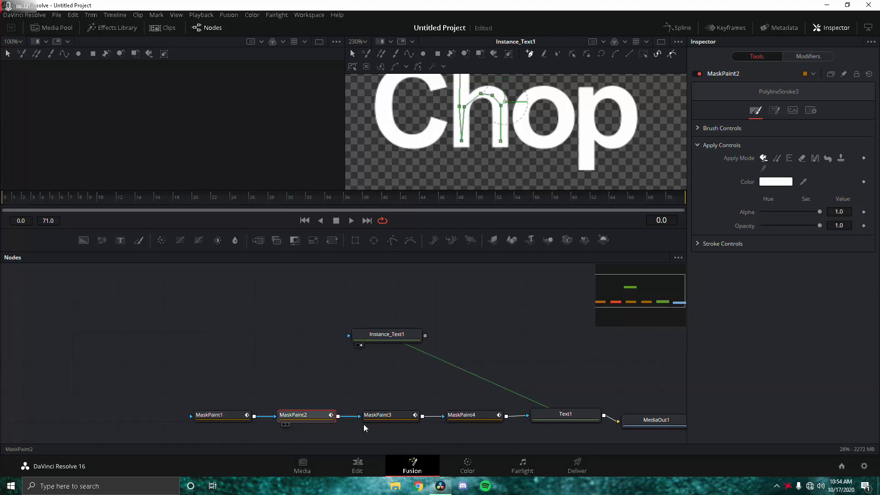
pyautogui.click(385, 418)
pyautogui.click(464, 417)
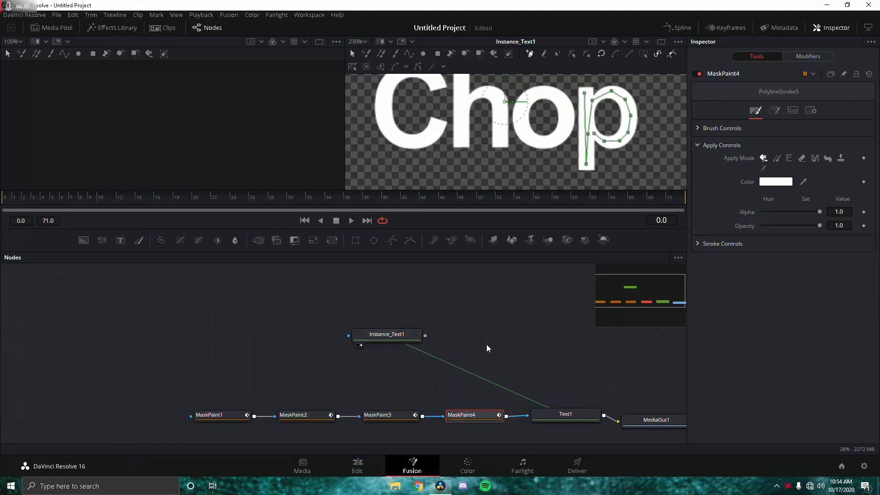
pyautogui.moveTo(526, 328); pyautogui.dragTo(412, 324)
pyautogui.click(288, 338)
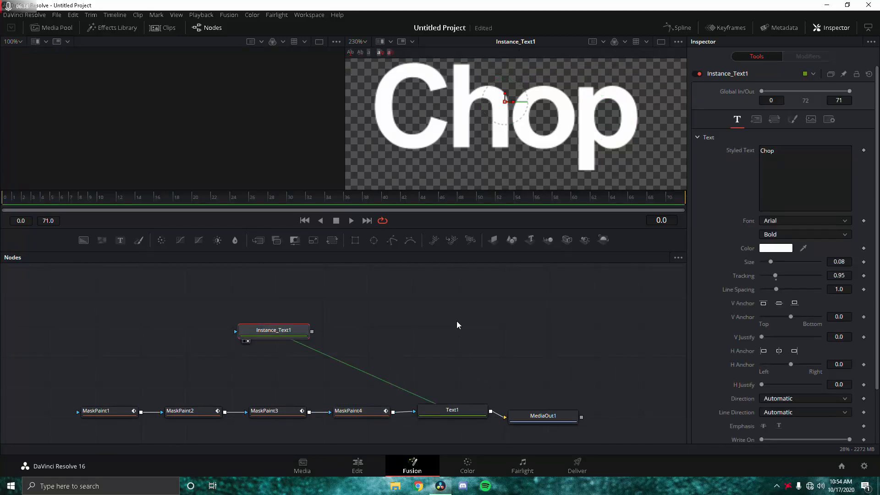
pyautogui.press('Delete')
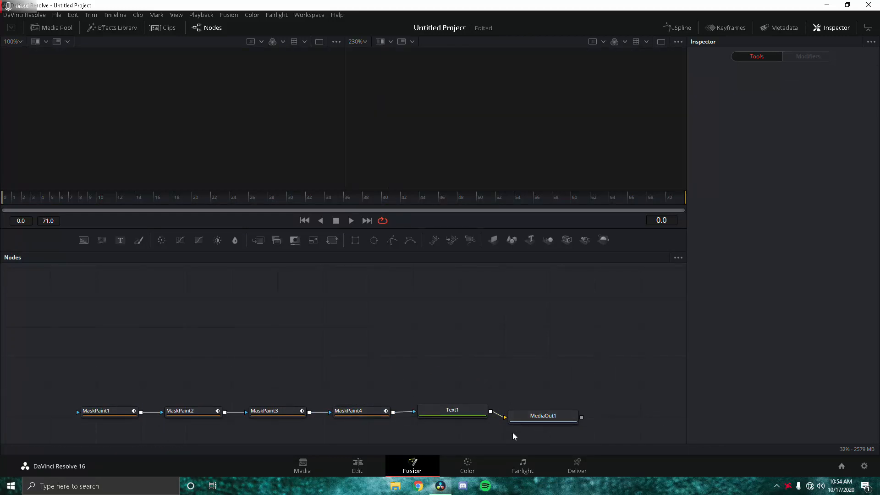
# Show the MediaOut1 node in the viewer.
pyautogui.moveTo(514, 429)
pyautogui.moveTo(520, 428); pyautogui.dragTo(498, 395)
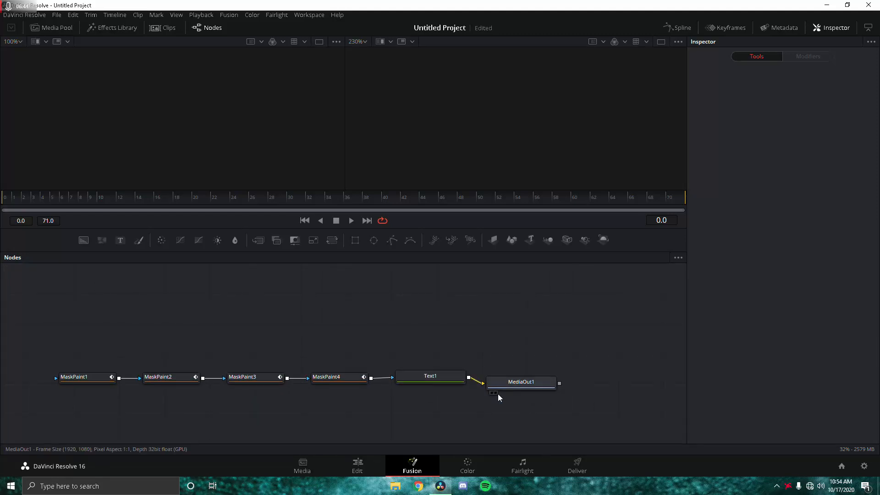
pyautogui.click(497, 394)
pyautogui.click(496, 394)
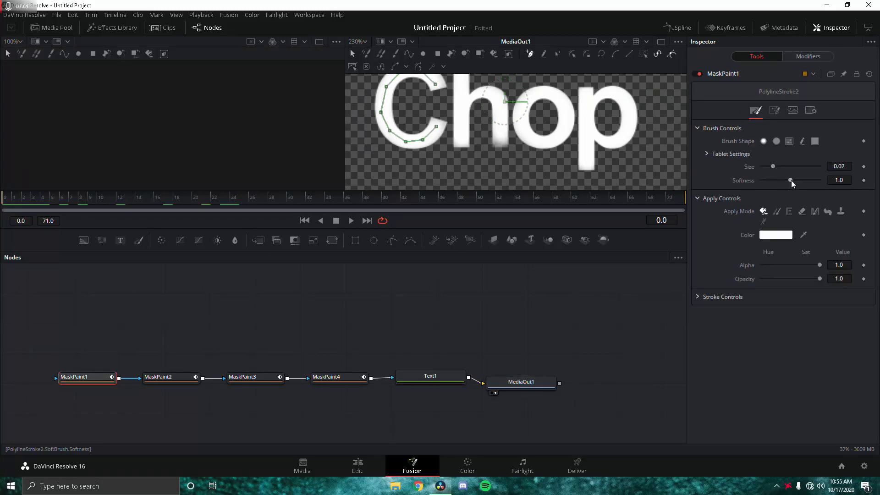
# Set the MaskPaint1 stroke's brush softness to 0.001 and its size to 0.015.
pyautogui.moveTo(791, 180); pyautogui.dragTo(610, 196)
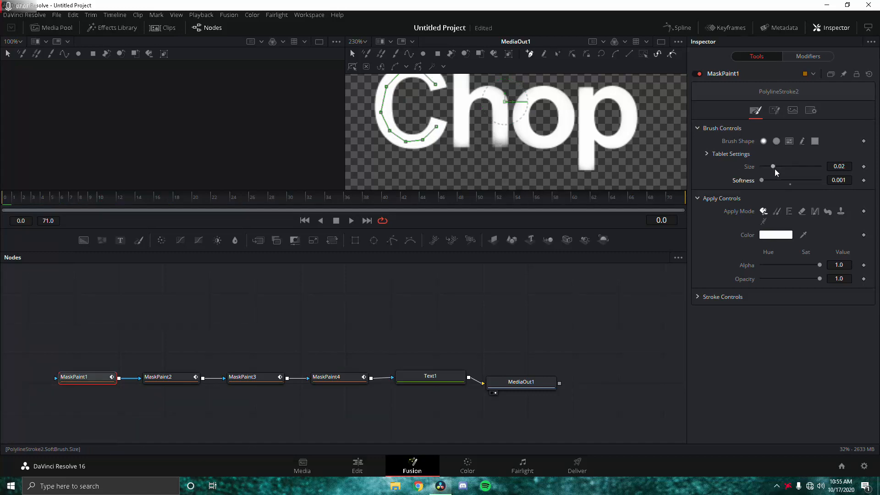
pyautogui.moveTo(773, 167)
pyautogui.mouseDown()
pyautogui.moveTo(730, 175)
pyautogui.moveTo(823, 172)
pyautogui.moveTo(777, 177)
pyautogui.moveTo(777, 166)
pyautogui.moveTo(841, 173)
pyautogui.moveTo(767, 177)
pyautogui.mouseUp()
pyautogui.moveTo(508, 101); pyautogui.dragTo(464, 128)
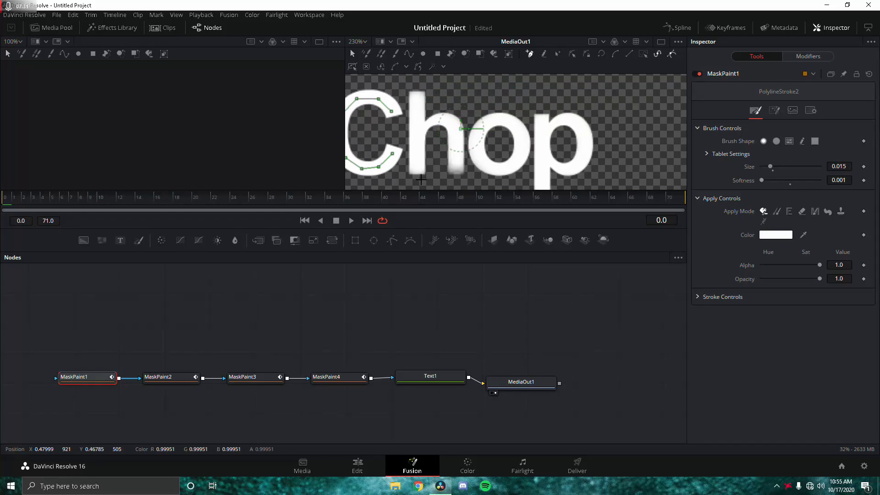
# Set the brush softness of the MaskPaint2 stroke to 0.001.
pyautogui.click(175, 379)
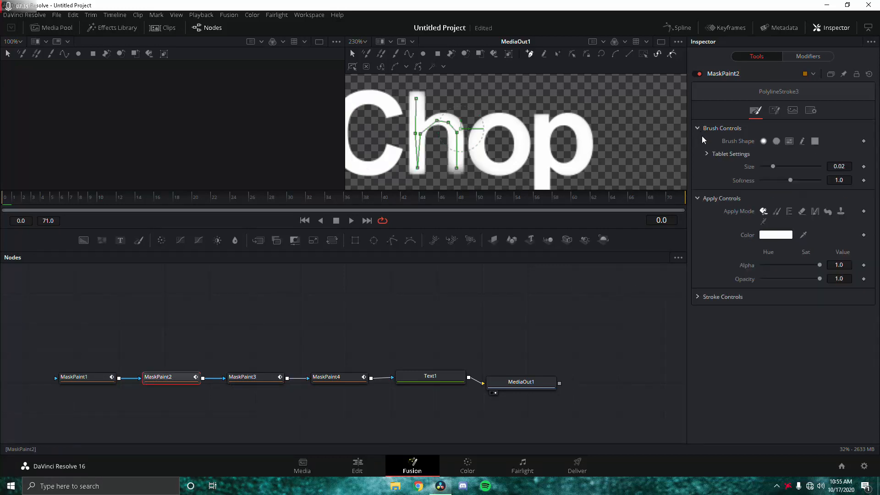
pyautogui.moveTo(790, 180); pyautogui.dragTo(712, 190)
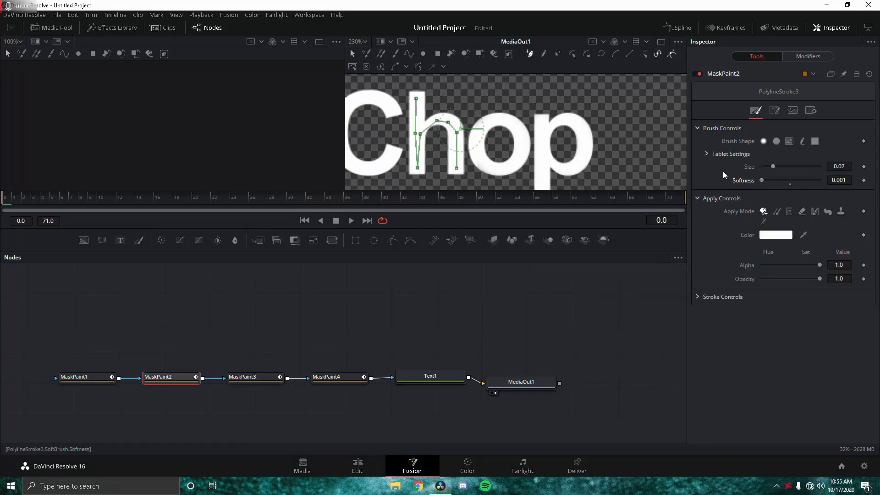
# Set the MaskPaint2 stroke's brush size to 0.0126 and the MaskPaint3 stroke's brush softness to 0.001.
pyautogui.moveTo(773, 166); pyautogui.dragTo(768, 172)
pyautogui.click(261, 378)
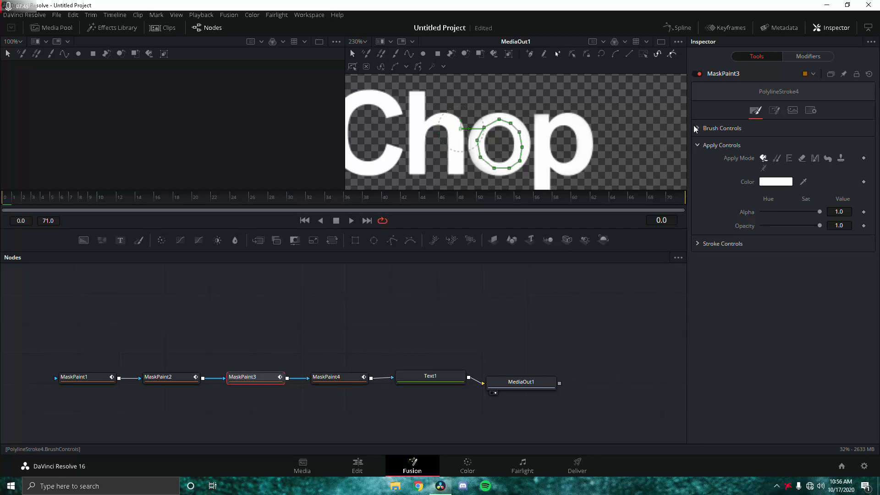
pyautogui.click(722, 129)
pyautogui.moveTo(791, 181); pyautogui.dragTo(720, 190)
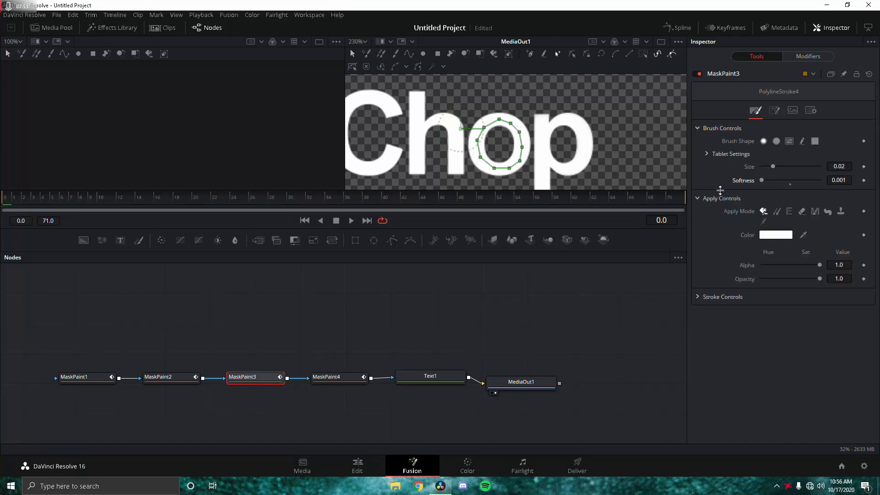
pyautogui.moveTo(769, 169)
pyautogui.mouseDown()
pyautogui.moveTo(759, 171)
pyautogui.moveTo(837, 176)
pyautogui.moveTo(774, 172)
pyautogui.mouseUp()
# Set the MaskPaint4 stroke's brush softness to 0.001, with its brush size at 0.02.
pyautogui.click(341, 383)
pyautogui.click(700, 128)
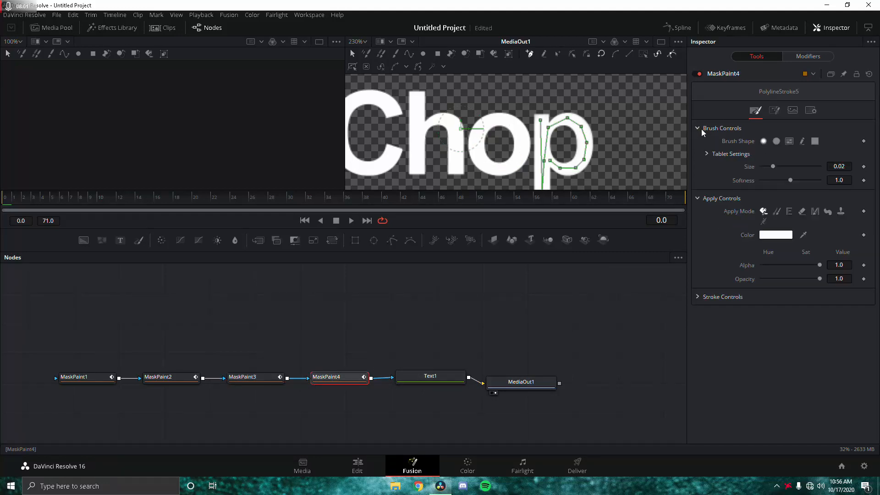
pyautogui.moveTo(785, 182); pyautogui.dragTo(780, 183)
pyautogui.click(774, 167)
pyautogui.moveTo(829, 174); pyautogui.dragTo(777, 175)
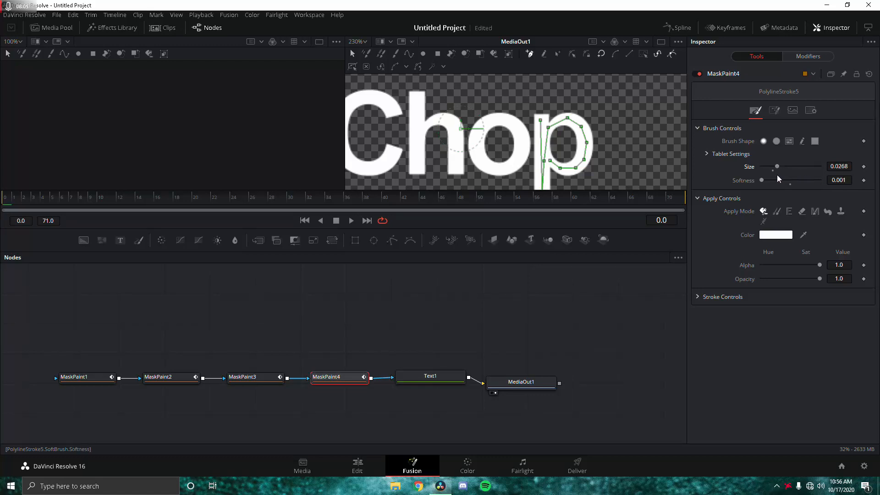
pyautogui.click(774, 170)
# Keyframe the MaskPaint1 stroke's Write On end at 0.0 on frame 0 and 1.0 on frame 24.
pyautogui.moveTo(526, 295); pyautogui.dragTo(575, 254)
pyautogui.moveTo(487, 291); pyautogui.dragTo(580, 307)
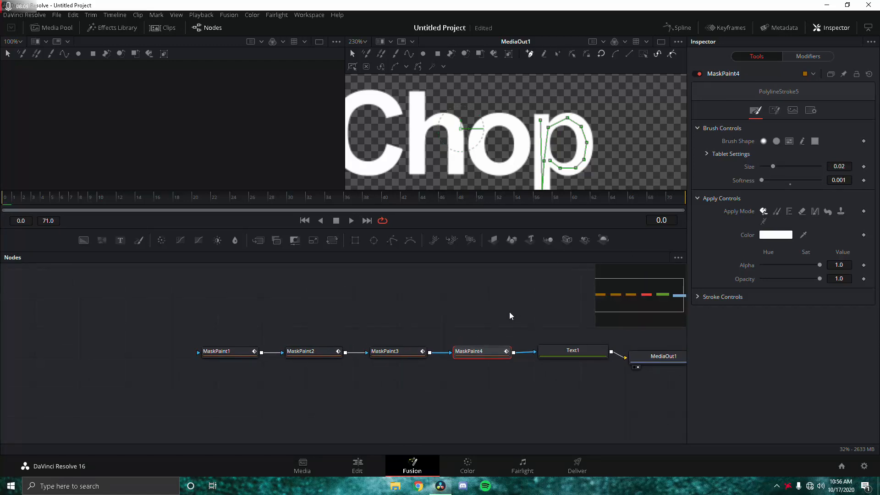
pyautogui.moveTo(500, 313); pyautogui.dragTo(461, 326)
pyautogui.click(165, 373)
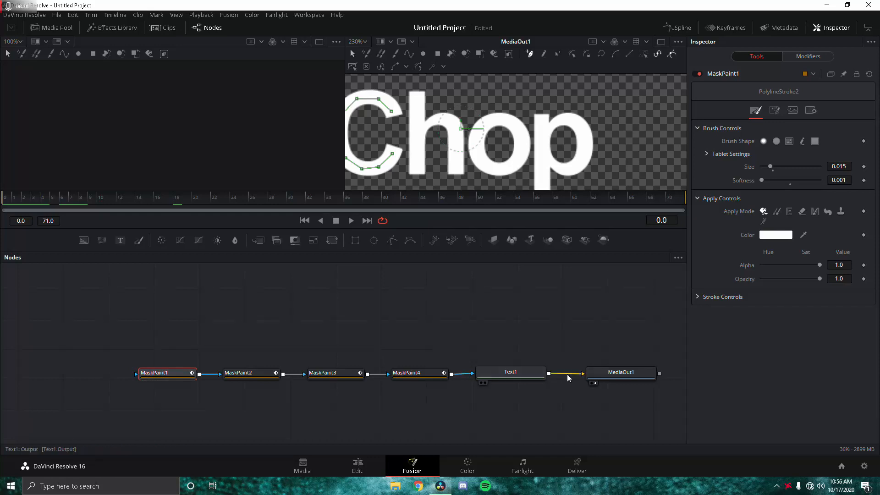
pyautogui.click(698, 298)
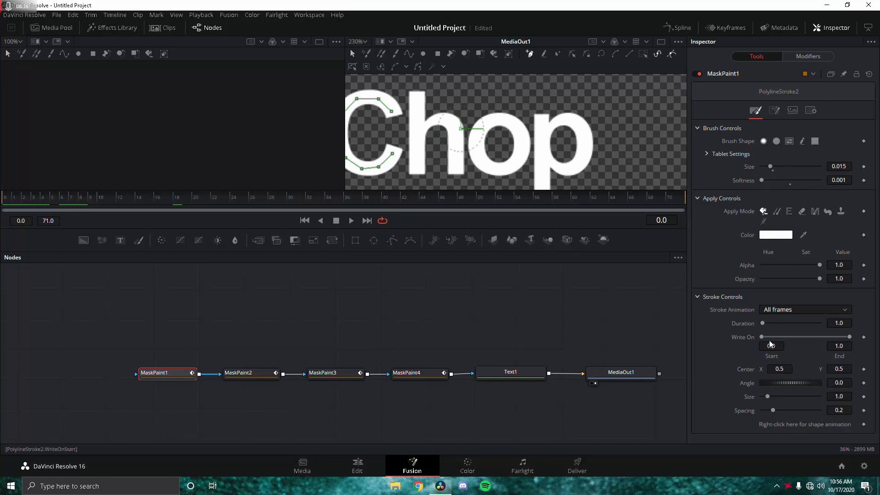
pyautogui.click(863, 337)
pyautogui.moveTo(850, 338); pyautogui.dragTo(763, 338)
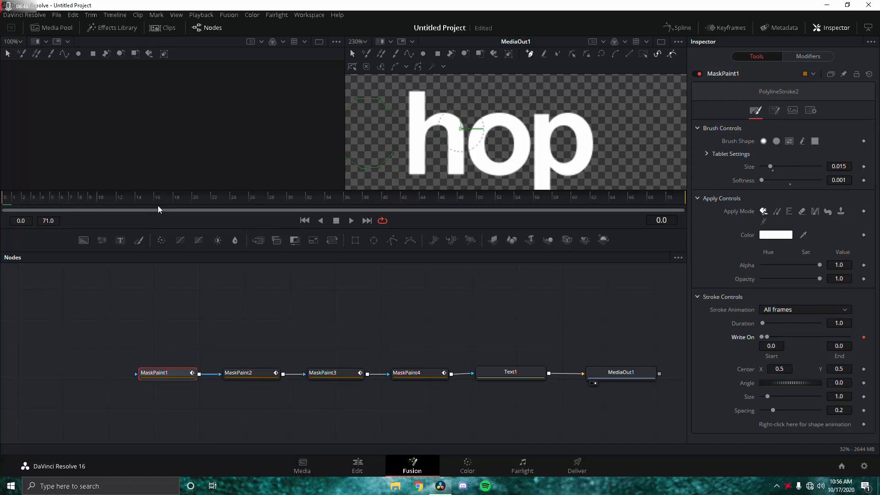
pyautogui.click(232, 204)
pyautogui.moveTo(767, 337); pyautogui.dragTo(850, 337)
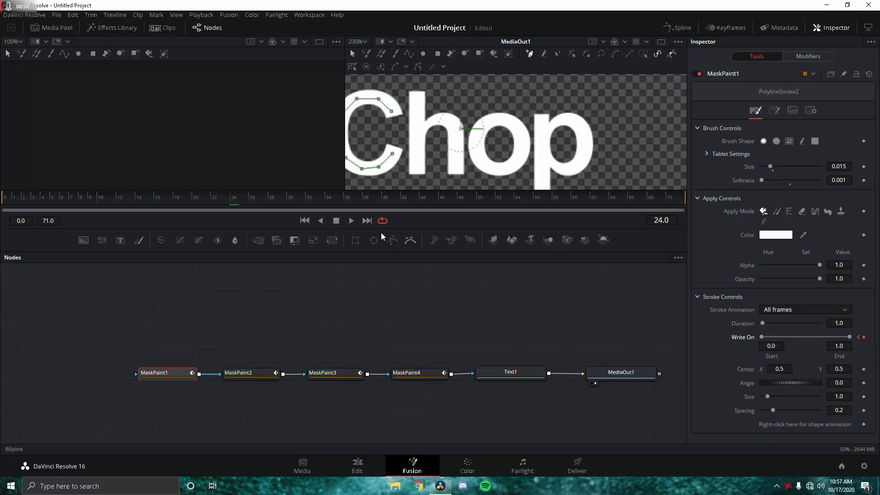
# Keyframe the Write On end of the MaskPaint2 and MaskPaint3 strokes from 0.0 on frame 0 to 1.0 on frame 24.
pyautogui.click(252, 373)
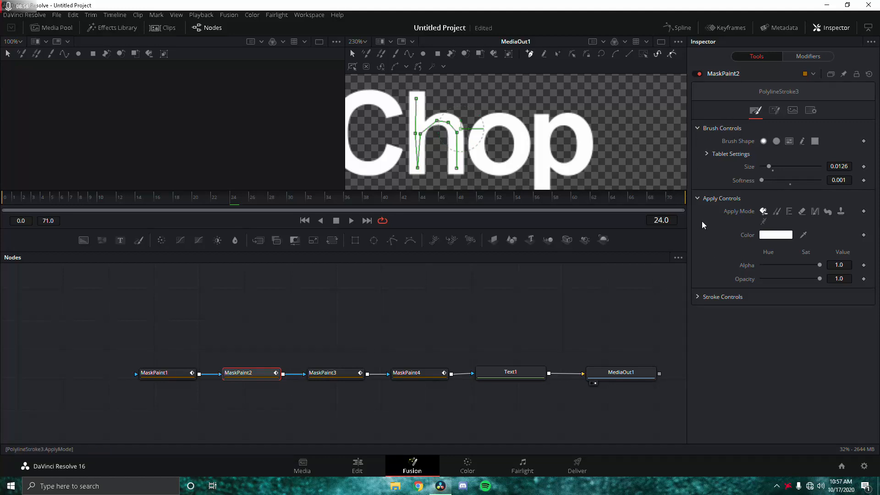
pyautogui.click(698, 298)
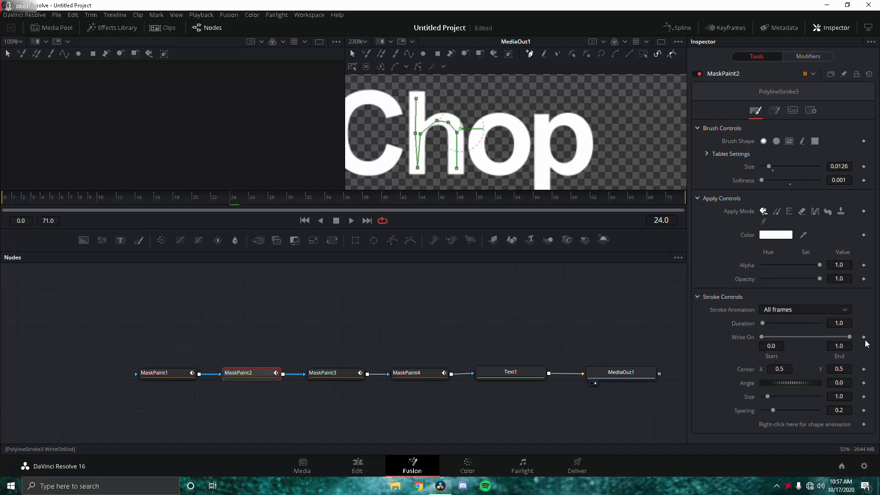
pyautogui.click(329, 373)
pyautogui.click(698, 296)
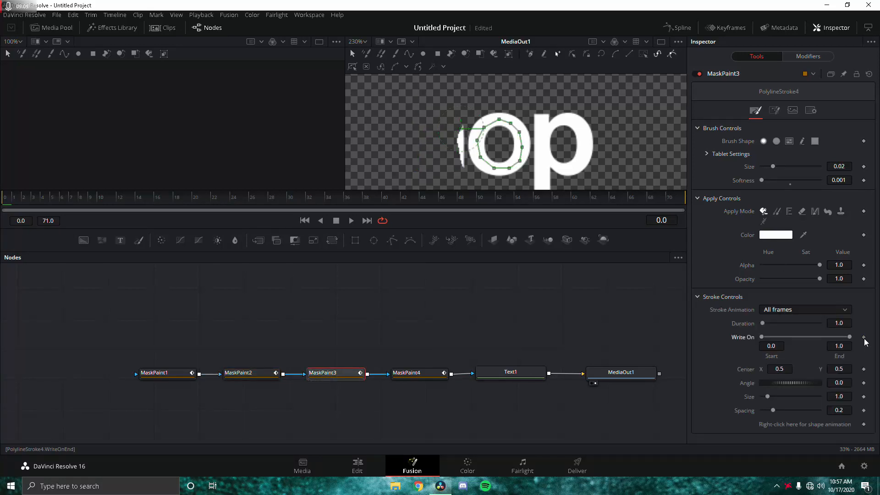
pyautogui.click(233, 200)
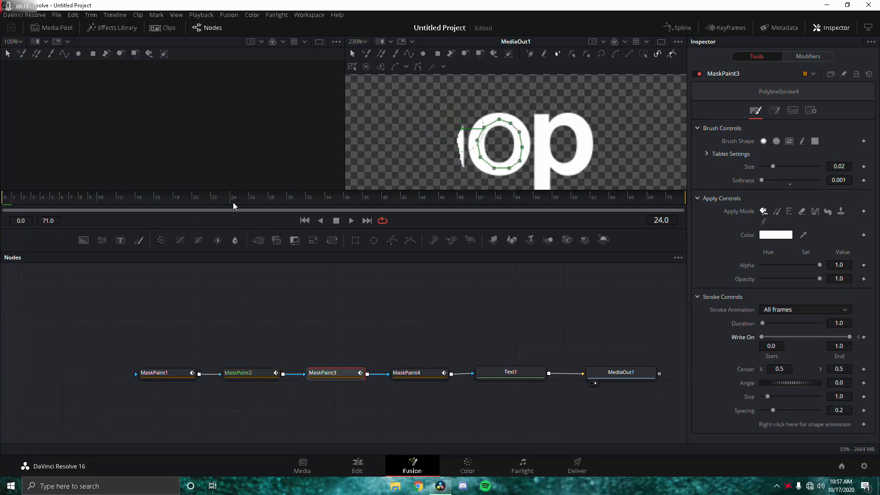
pyautogui.click(865, 338)
# Keyframe the MaskPaint4 stroke's Write On end at 0.0 on frame 0 and 1.0 on frame 24.
pyautogui.click(412, 373)
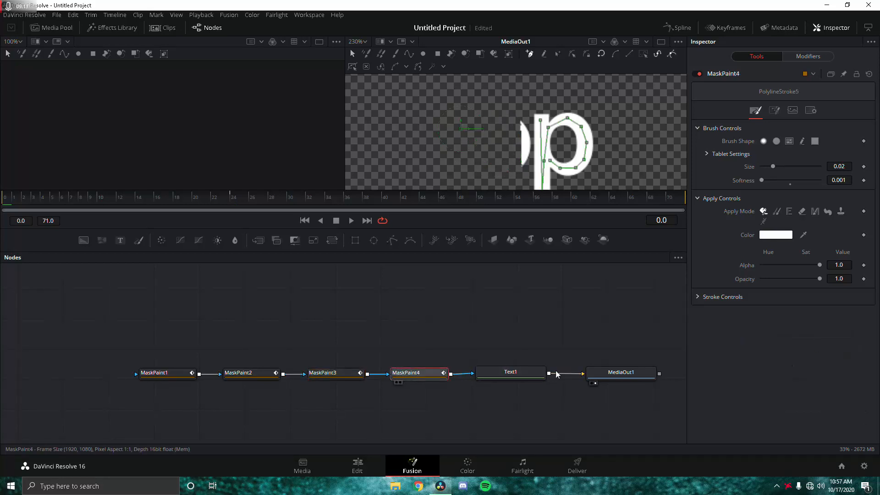
pyautogui.click(698, 296)
pyautogui.click(865, 337)
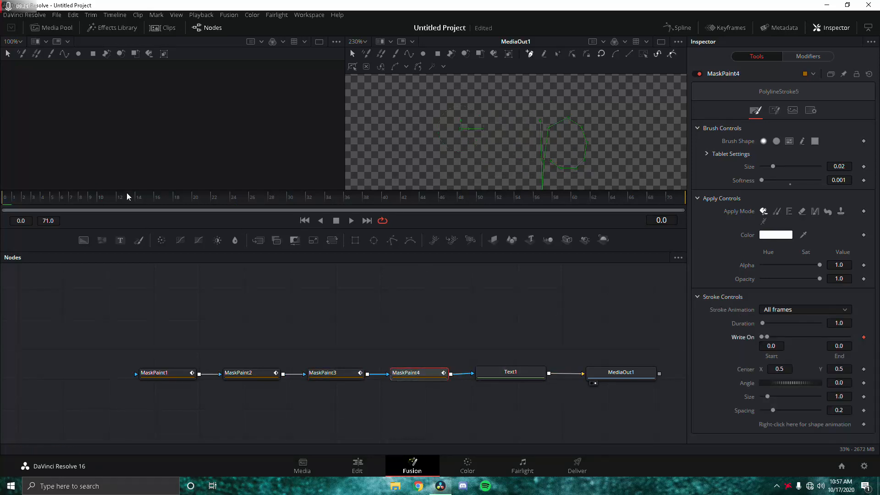
pyautogui.click(231, 201)
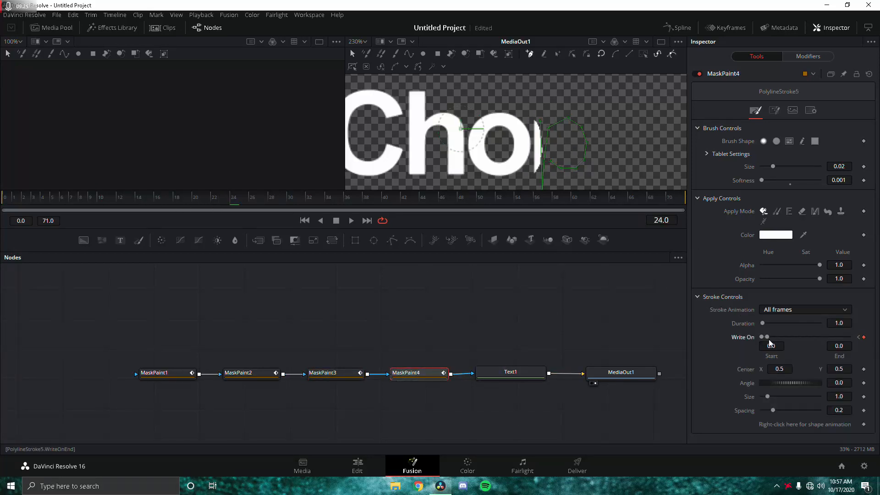
pyautogui.moveTo(769, 338); pyautogui.dragTo(852, 339)
# Play the letter reveal from frame 0 and scrub back through its early frames to check for strokes spilling onto neighbouring letters.
pyautogui.moveTo(134, 202); pyautogui.dragTo(0, 228)
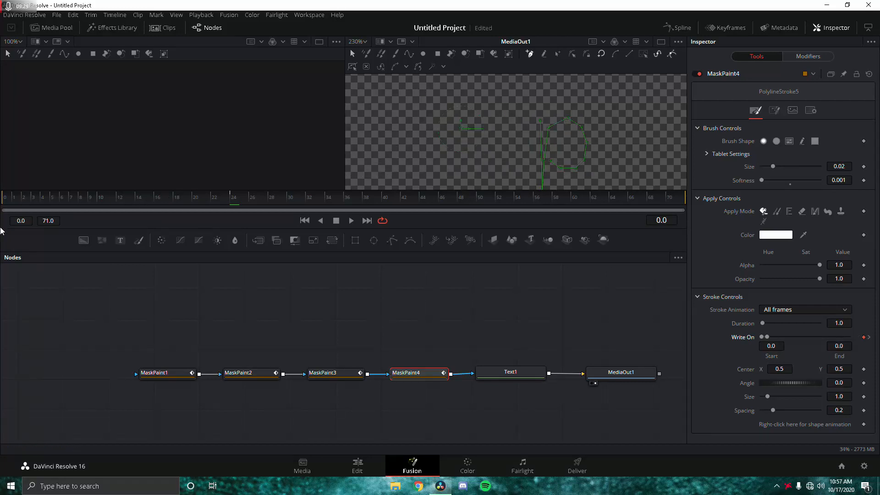
pyautogui.scroll(-2, 481, 140)
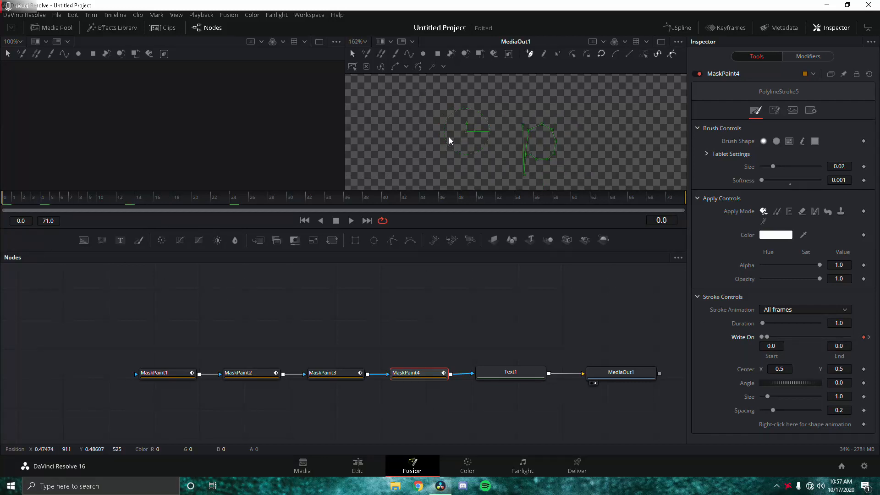
pyautogui.press('space')
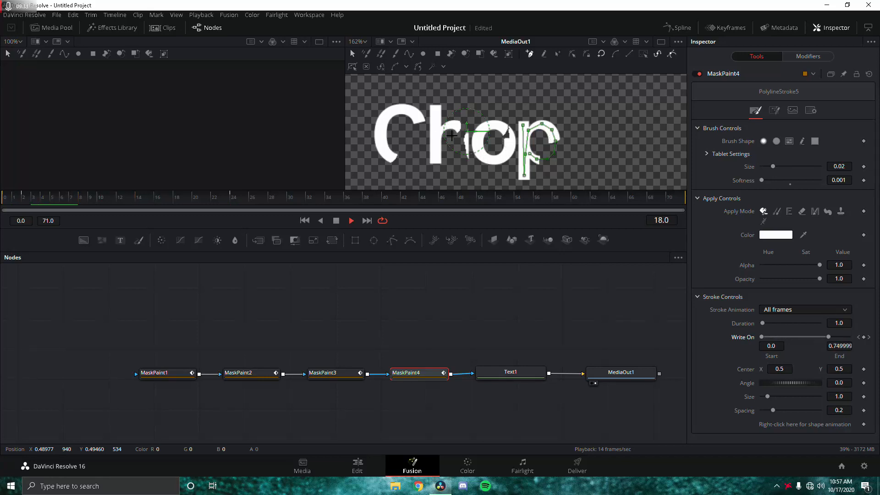
pyautogui.press('space')
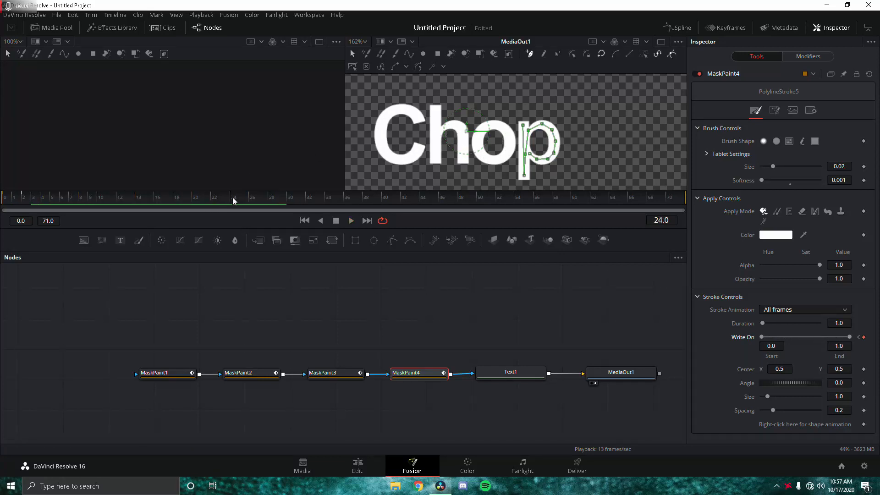
pyautogui.moveTo(233, 197); pyautogui.dragTo(59, 211)
pyautogui.moveTo(82, 218); pyautogui.dragTo(91, 218)
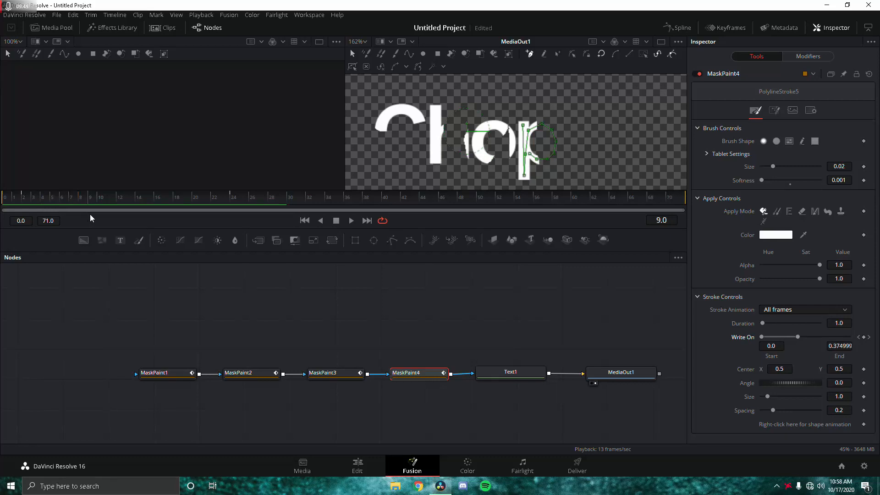
# Set the brush size of the MaskPaint3 stroke to 0.0087 and of the MaskPaint4 stroke to 0.0102.
pyautogui.click(328, 373)
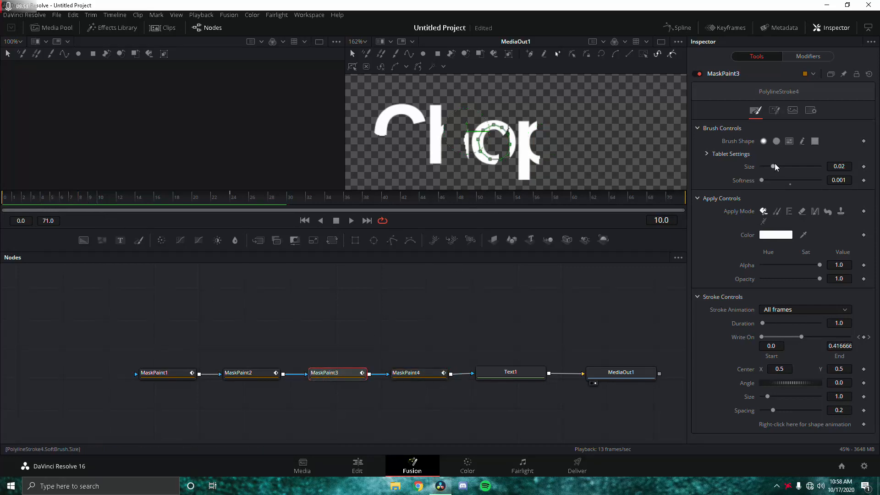
pyautogui.moveTo(774, 166); pyautogui.dragTo(766, 167)
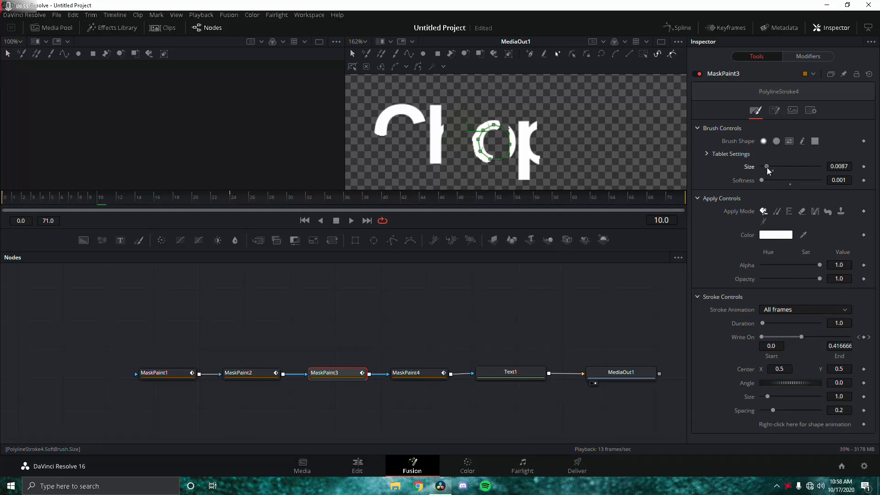
pyautogui.moveTo(227, 199)
pyautogui.mouseDown()
pyautogui.moveTo(242, 202)
pyautogui.moveTo(94, 206)
pyautogui.moveTo(2, 189)
pyautogui.moveTo(28, 177)
pyautogui.moveTo(62, 182)
pyautogui.moveTo(19, 186)
pyautogui.moveTo(51, 186)
pyautogui.moveTo(25, 197)
pyautogui.moveTo(124, 202)
pyautogui.moveTo(111, 214)
pyautogui.mouseUp()
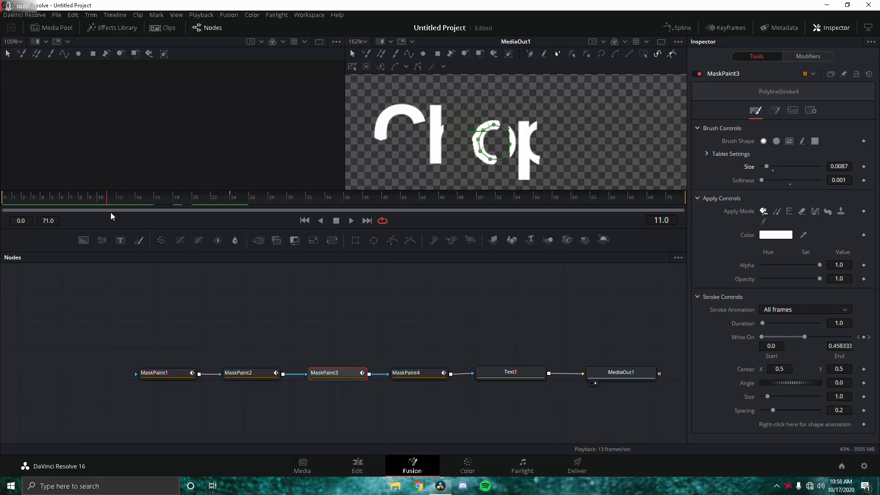
pyautogui.click(407, 372)
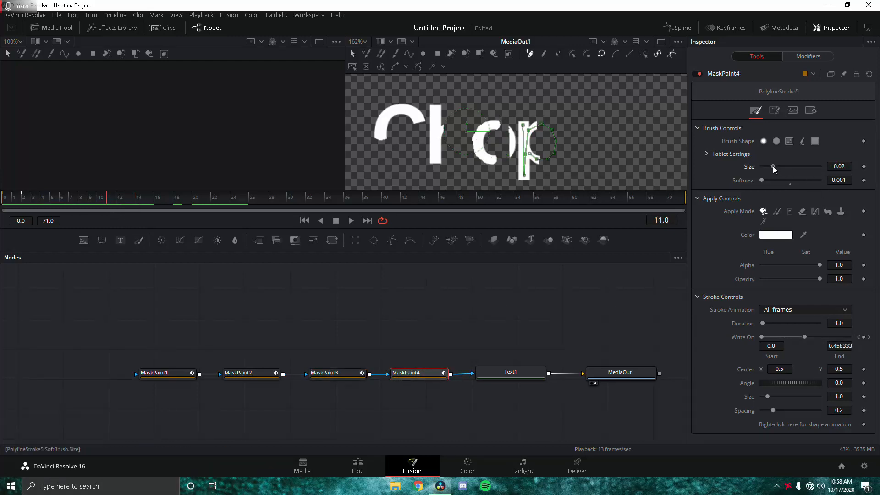
pyautogui.moveTo(773, 166); pyautogui.dragTo(768, 167)
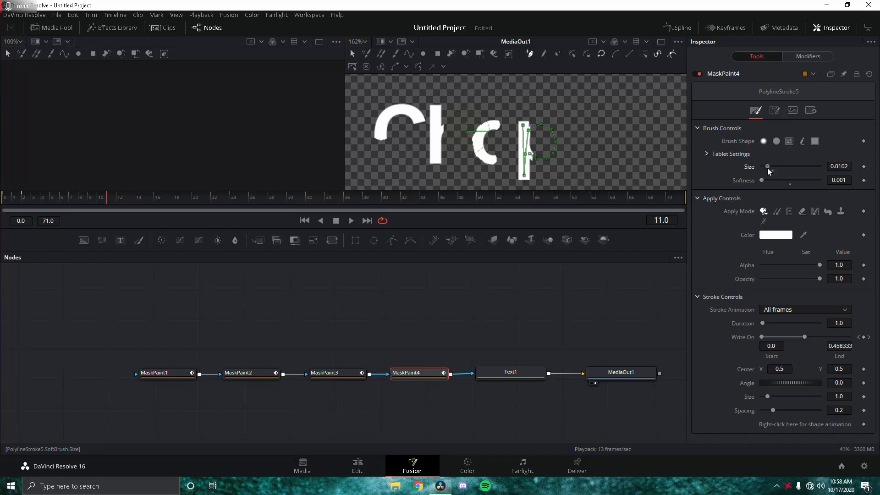
# Inspect the letter edges up close at frame 24 and play the reveal again with the smaller brush sizes.
pyautogui.click(232, 198)
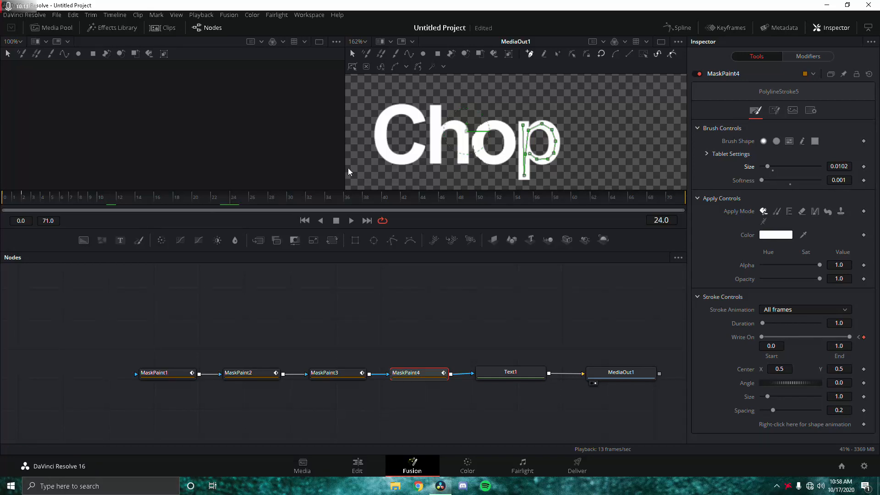
pyautogui.scroll(5, 494, 163)
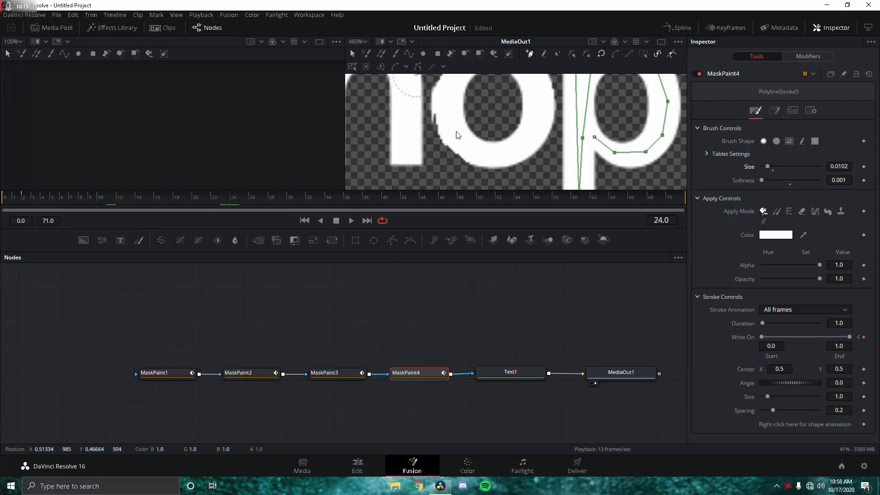
pyautogui.scroll(-6, 457, 134)
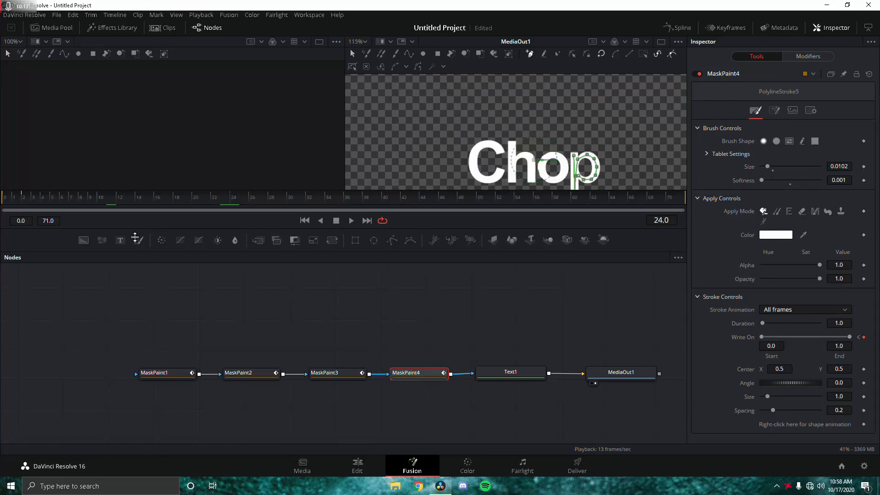
pyautogui.press('space')
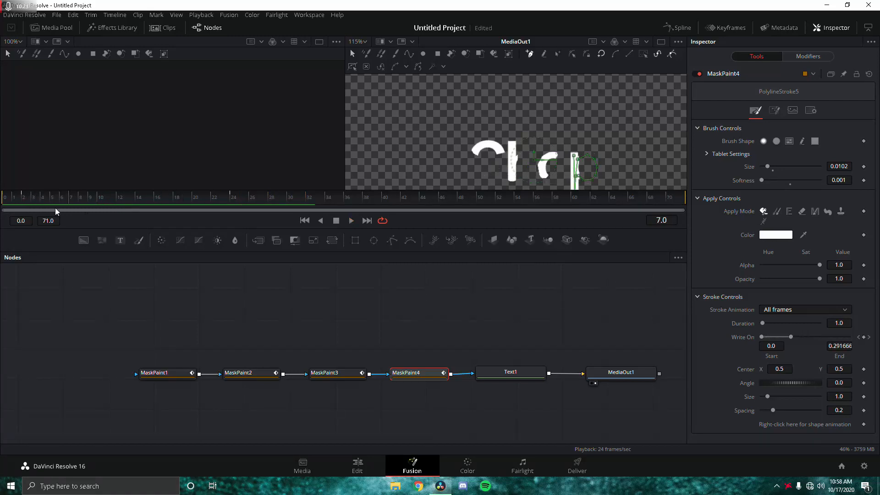
pyautogui.press('space')
pyautogui.press('space')
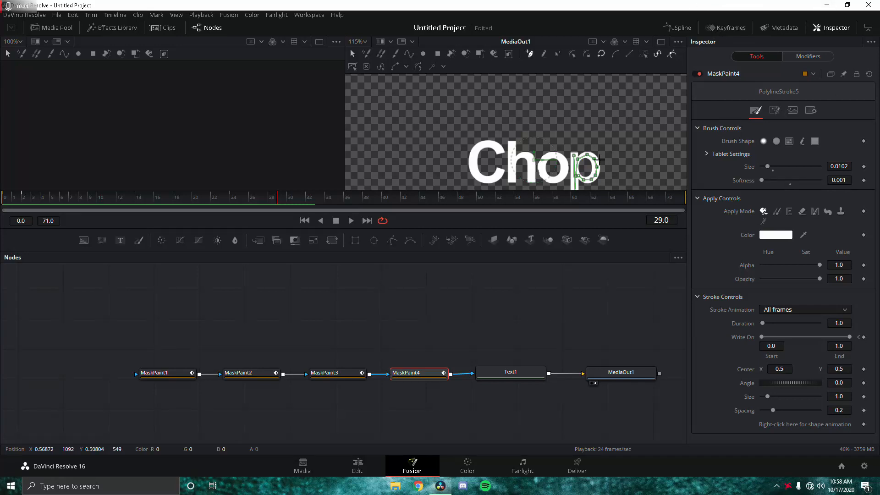
pyautogui.moveTo(575, 132)
pyautogui.mouseDown()
pyautogui.moveTo(560, 121)
pyautogui.moveTo(575, 125)
pyautogui.mouseUp()
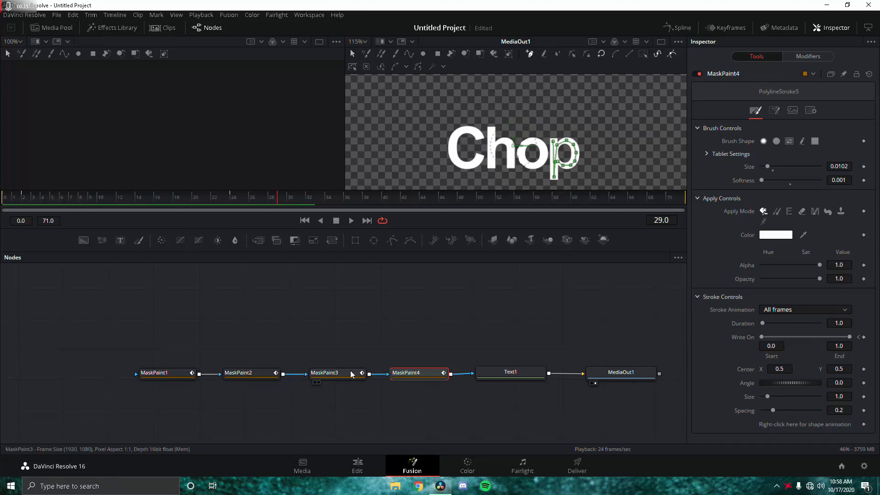
# Show the Spline editor, hide the Inspector, and display the Write On curves of all four Mask Paint nodes.
pyautogui.click(679, 28)
pyautogui.click(832, 27)
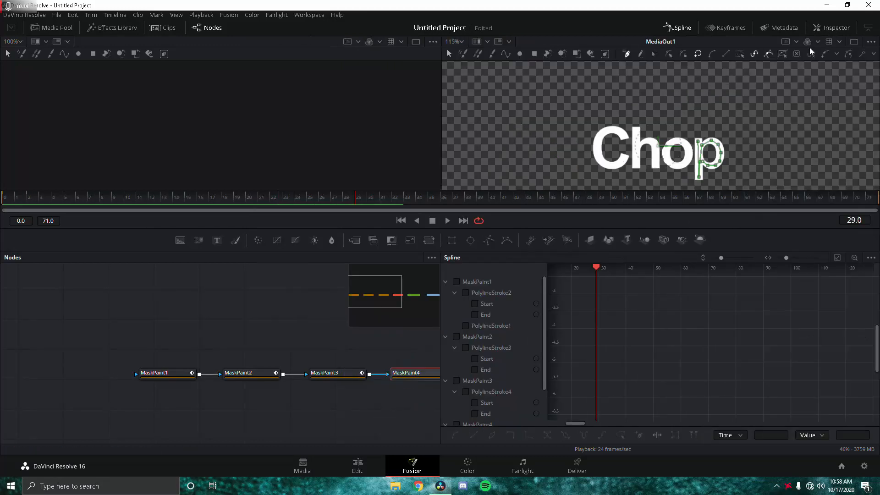
pyautogui.click(456, 282)
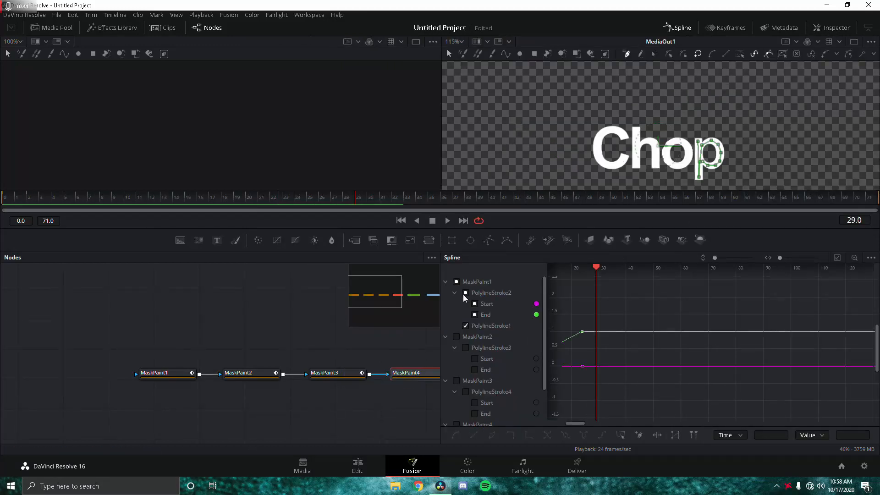
pyautogui.click(456, 381)
pyautogui.scroll(-1, 455, 382)
pyautogui.click(457, 382)
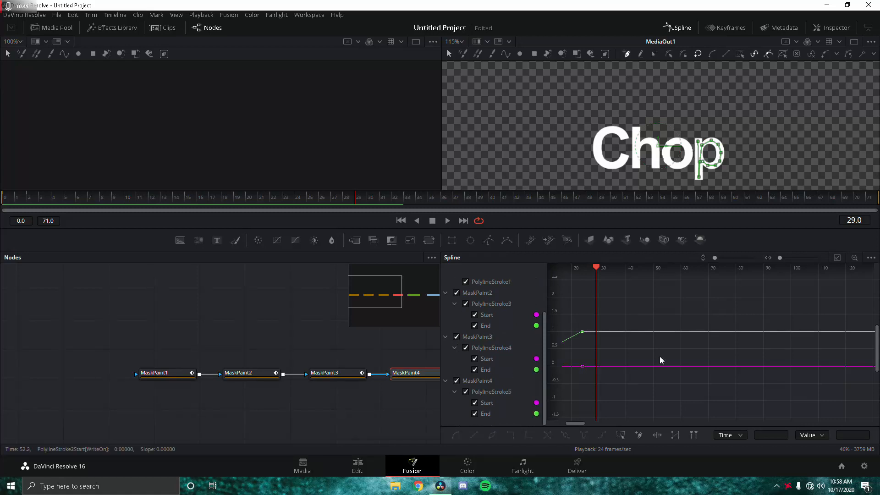
# Smooth the Write On keyframes of all the Mask Paint strokes so each letter's reveal eases in and out.
pyautogui.moveTo(668, 358); pyautogui.dragTo(789, 356)
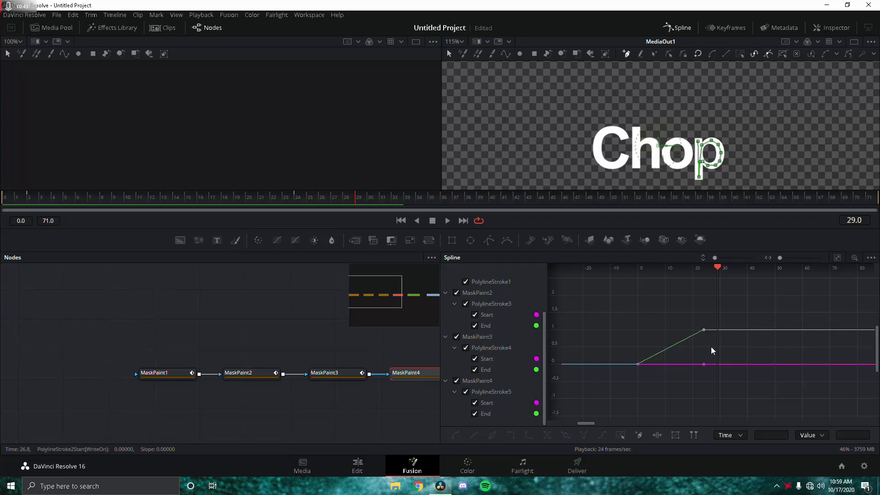
pyautogui.click(702, 331)
pyautogui.moveTo(599, 290); pyautogui.dragTo(718, 386)
pyautogui.press('Delete')
pyautogui.moveTo(595, 285); pyautogui.dragTo(774, 427)
pyautogui.hotkey('shift', 's')
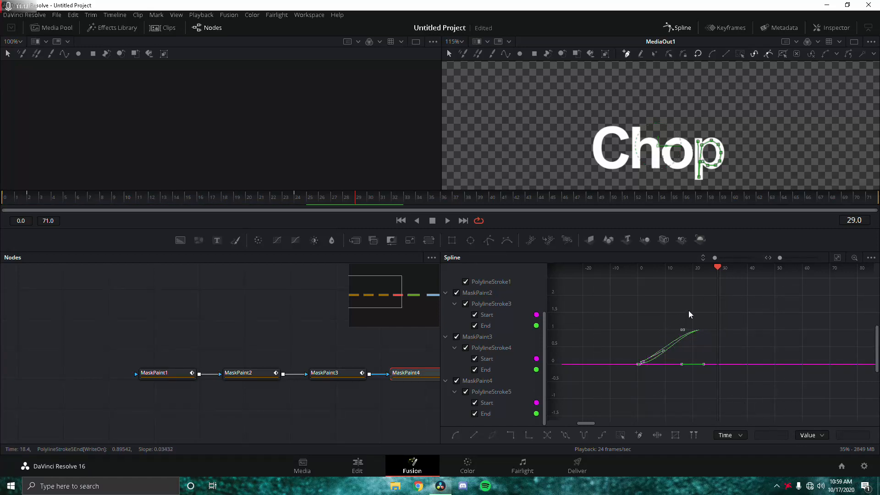
pyautogui.click(689, 310)
# Play the letter reveal from frame 0 with the smoothed curves and return to frame 3.
pyautogui.moveTo(719, 268); pyautogui.dragTo(614, 297)
pyautogui.press('space')
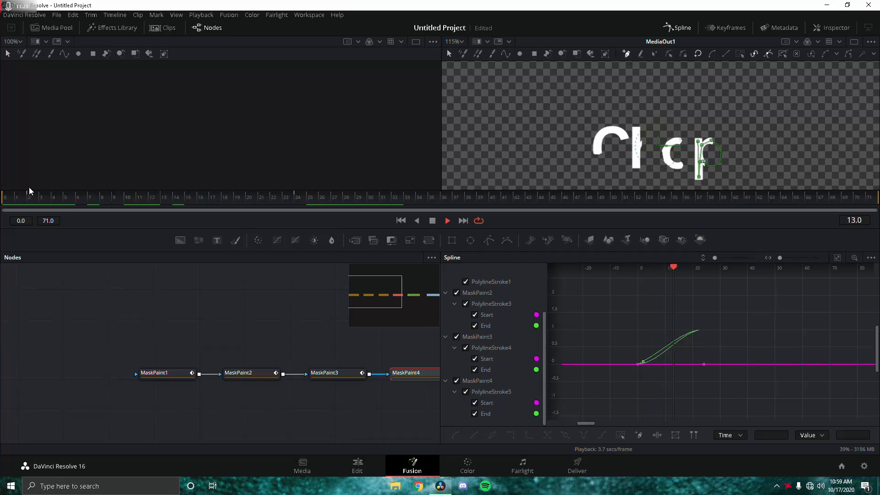
pyautogui.click(14, 201)
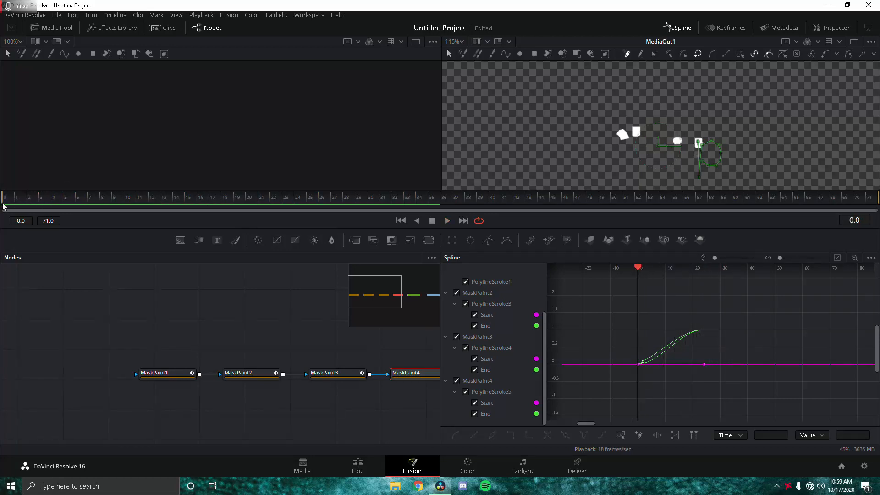
pyautogui.press('space')
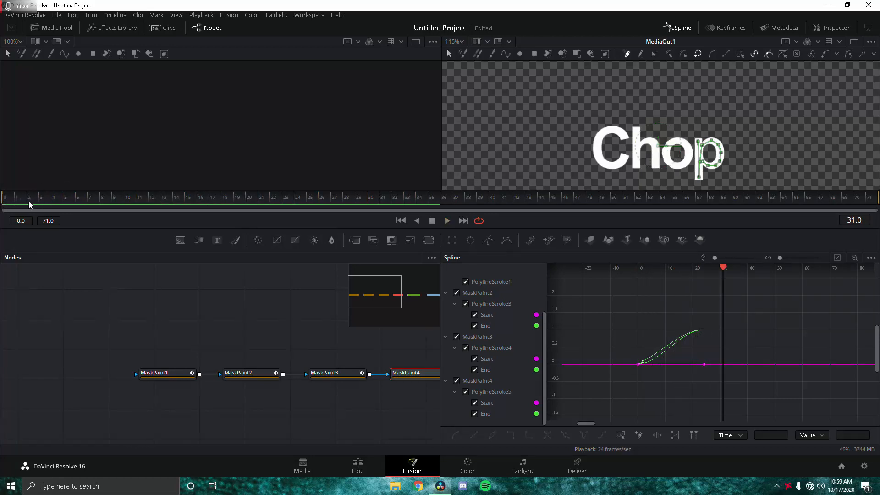
pyautogui.moveTo(29, 201); pyautogui.dragTo(40, 202)
# Hide the Spline editor, then move MediaOut1 away from Text1 and disconnect the two nodes.
pyautogui.click(683, 29)
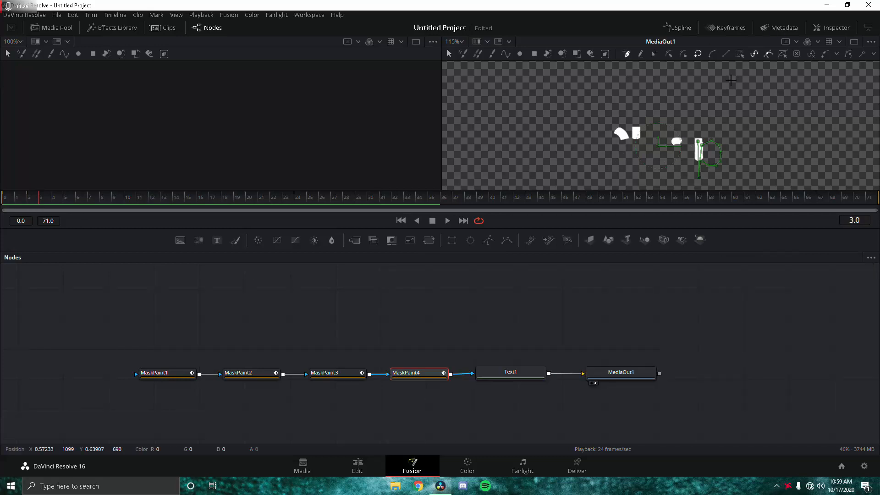
pyautogui.hotkey('ctrl', 'f')
pyautogui.moveTo(722, 363); pyautogui.dragTo(729, 372)
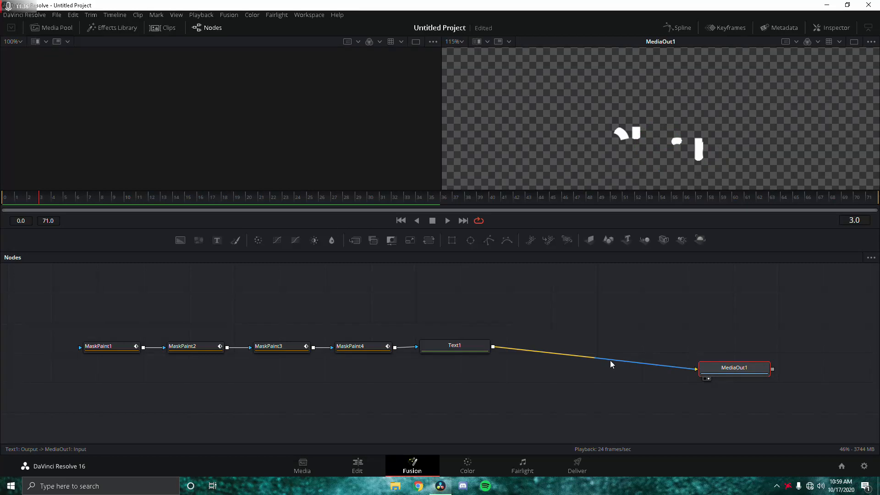
pyautogui.click(470, 339)
pyautogui.click(633, 362)
# Add a Background node below Text1 and delete the Merge node that comes with it.
pyautogui.hotkey('shift', 'space')
pyautogui.write('mask')
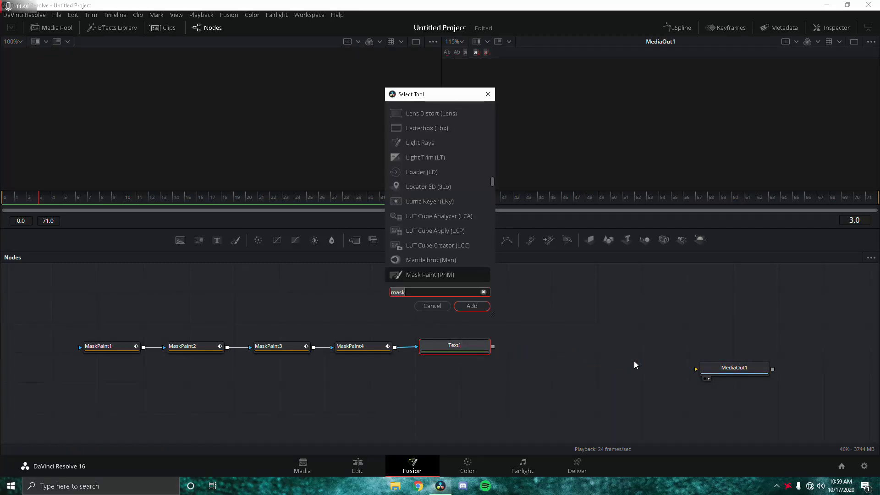
pyautogui.press('BackSpace')
pyautogui.press('BackSpace')
pyautogui.press('BackSpace')
pyautogui.press('BackSpace')
pyautogui.write('background')
pyautogui.press('Return')
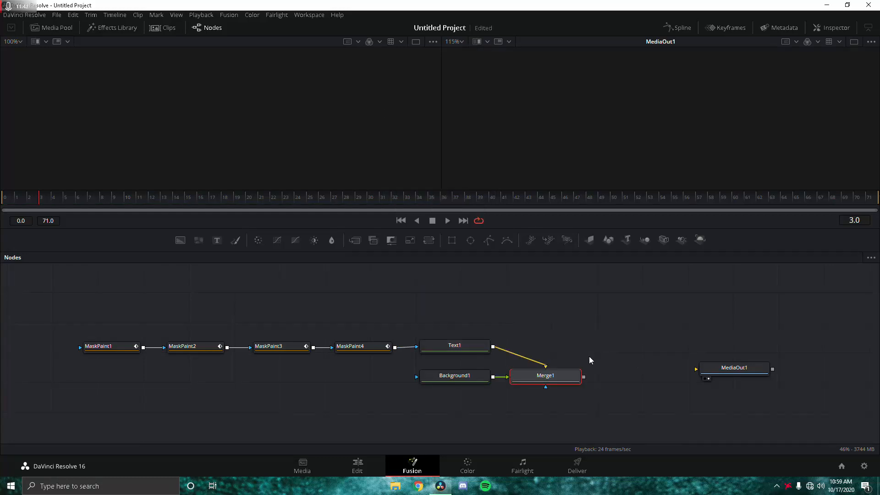
pyautogui.press('Delete')
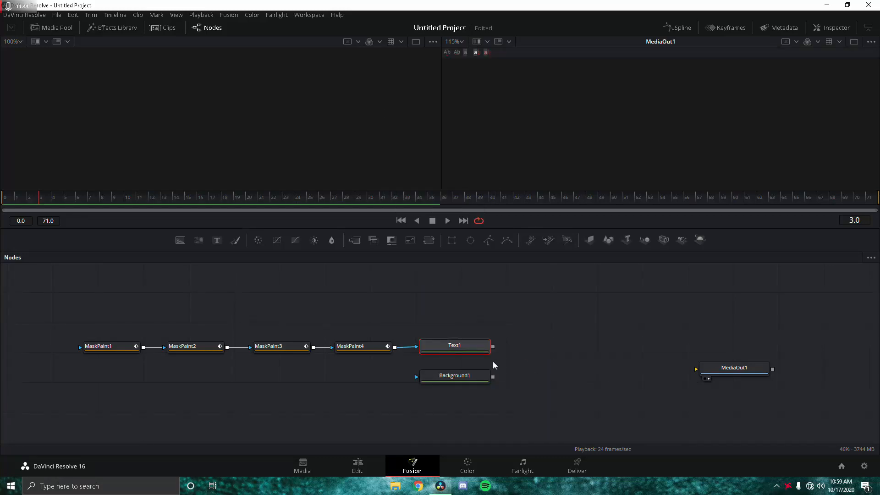
# Connect Text1's output to Background1 as its mask and move MediaOut1 lower in the node graph.
pyautogui.moveTo(489, 355); pyautogui.dragTo(471, 382)
pyautogui.scroll(-3, 504, 348)
pyautogui.moveTo(736, 311); pyautogui.dragTo(561, 392)
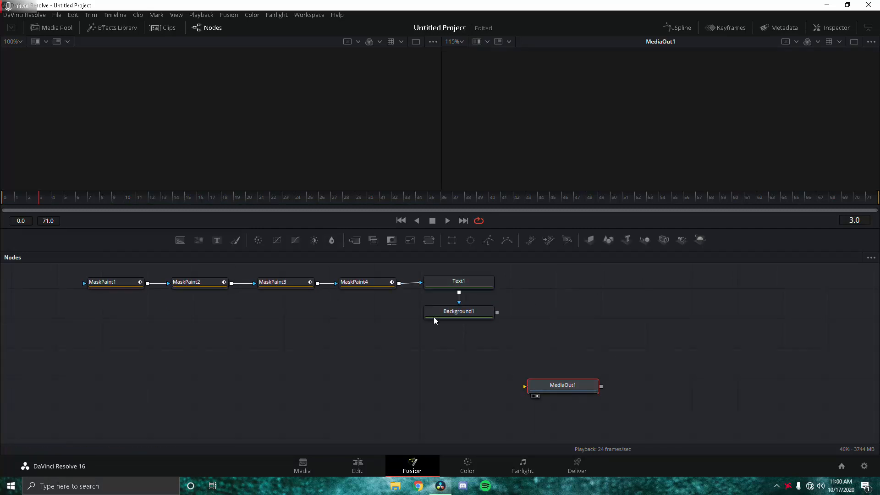
# Add a Merge node to the node graph.
pyautogui.hotkey('shift', 'space')
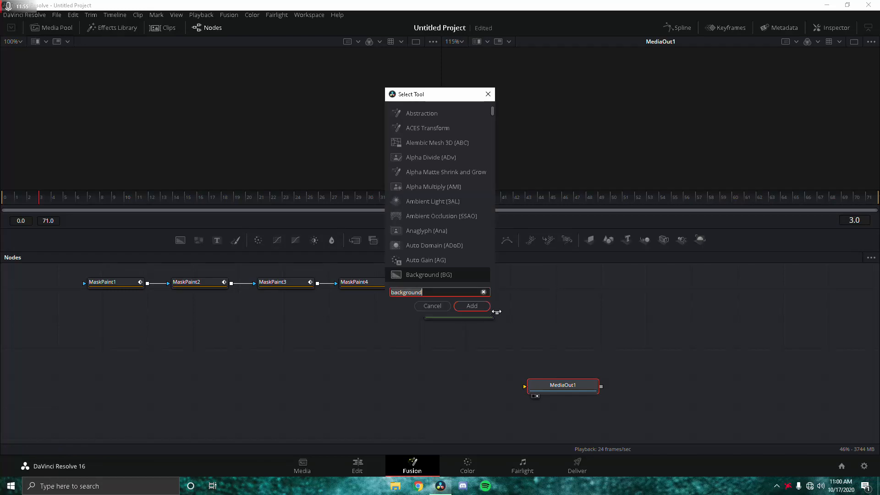
pyautogui.press('Escape')
pyautogui.click(461, 311)
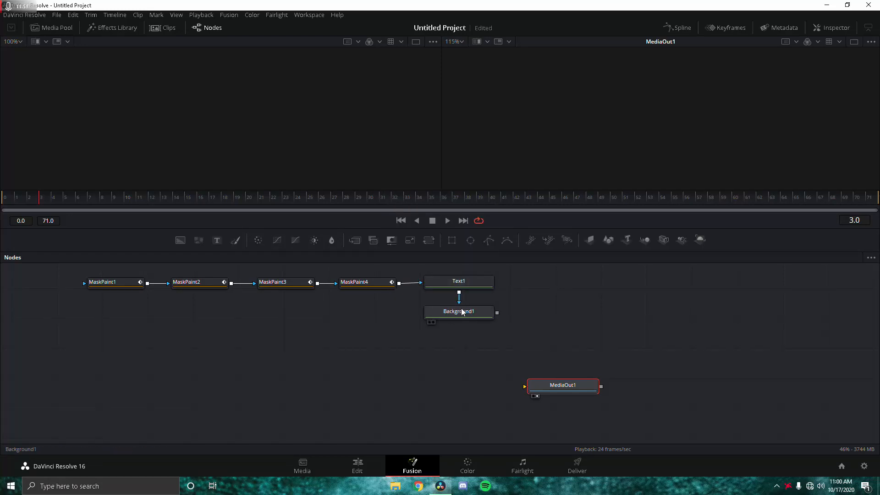
pyautogui.hotkey('shift', 'space')
pyautogui.write('merge')
pyautogui.click(461, 307)
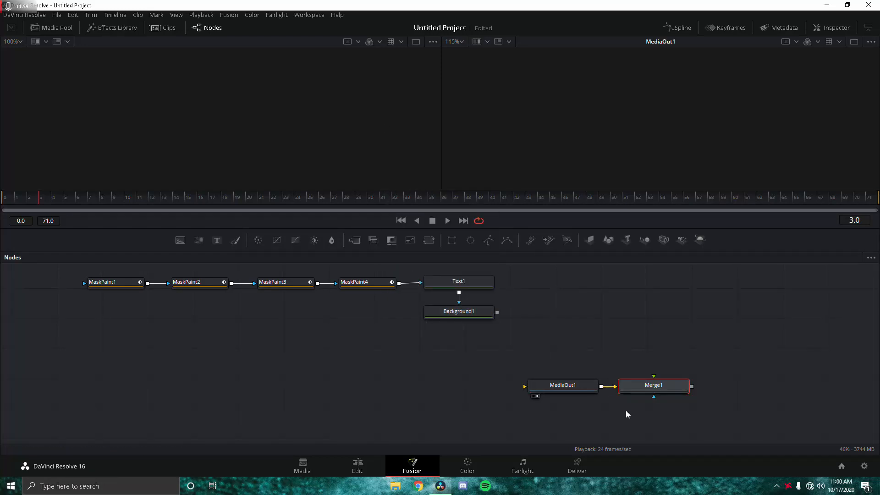
# Place Merge1 under Background1 and wire Background1 through Merge1's background input into MediaOut1.
pyautogui.moveTo(661, 389); pyautogui.dragTo(464, 386)
pyautogui.moveTo(498, 312); pyautogui.dragTo(462, 387)
pyautogui.click(459, 370)
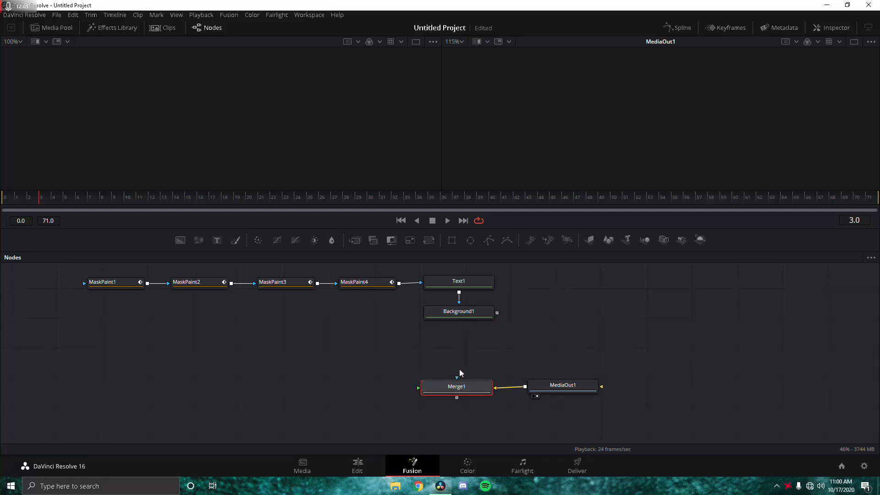
pyautogui.click(501, 388)
pyautogui.moveTo(498, 313); pyautogui.dragTo(646, 384)
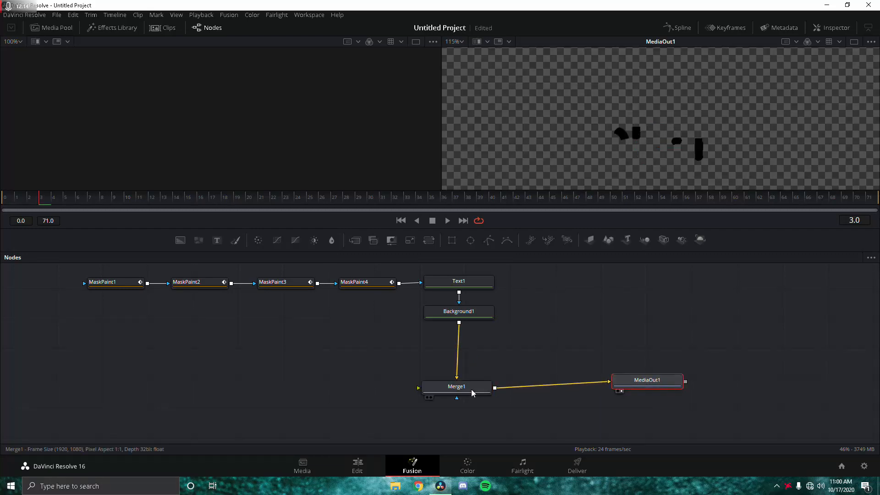
# Show the Inspector for Background1 and line up Background1, Merge1 and MediaOut1 neatly in the node graph.
pyautogui.click(458, 314)
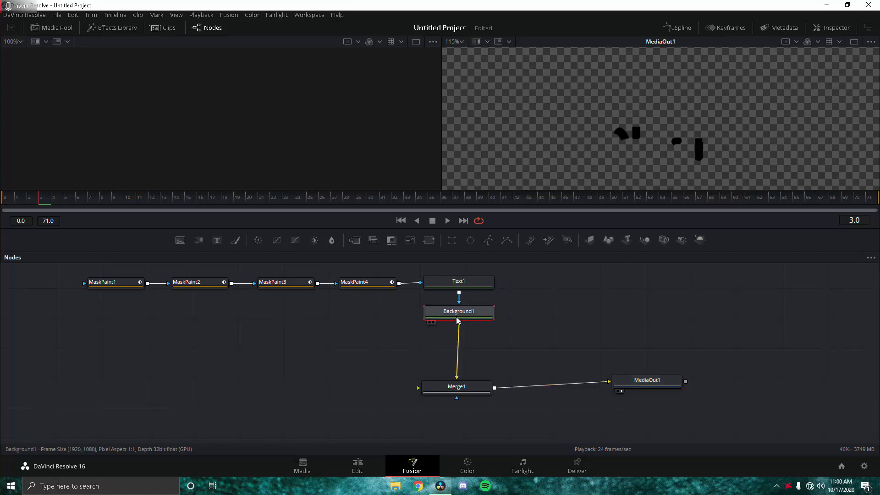
pyautogui.click(830, 29)
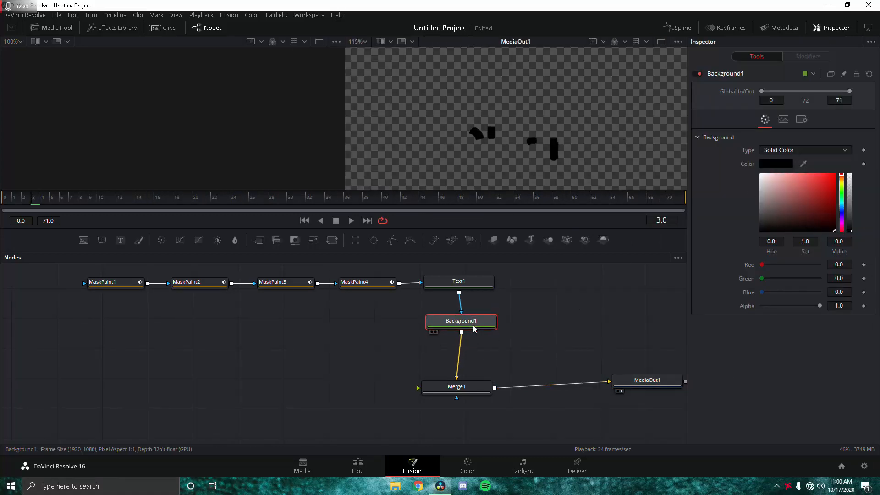
pyautogui.moveTo(433, 313); pyautogui.dragTo(433, 321)
pyautogui.moveTo(447, 386); pyautogui.dragTo(449, 381)
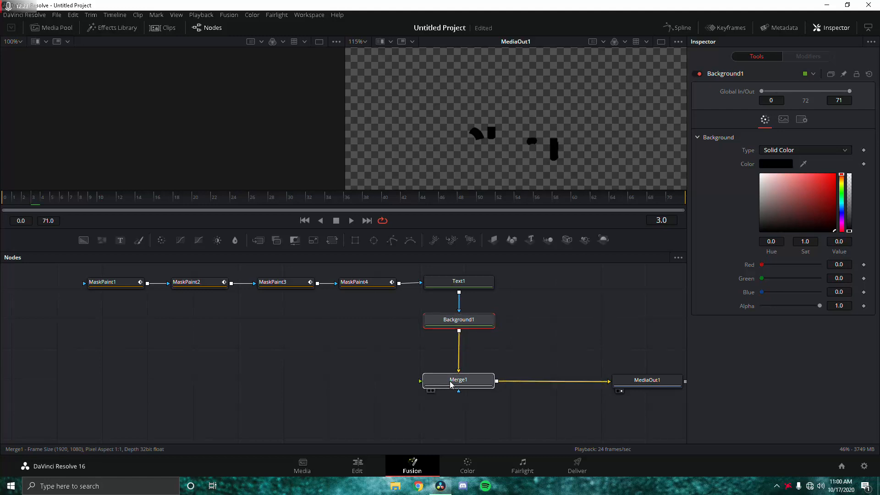
pyautogui.click(659, 388)
# Add a second Background node beside Background1 without its automatic Merge, and mask it with Text1's output.
pyautogui.click(448, 326)
pyautogui.hotkey('shift', 'space')
pyautogui.write('backgrou')
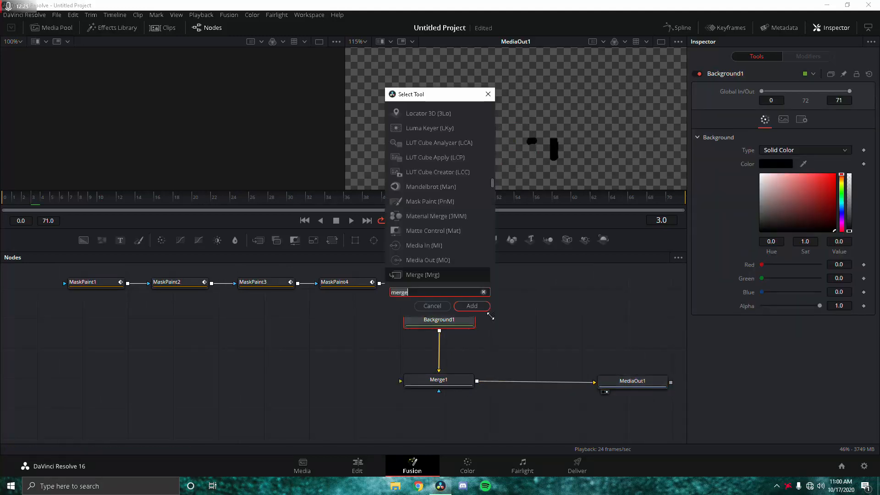
pyautogui.write('nd')
pyautogui.press('Return')
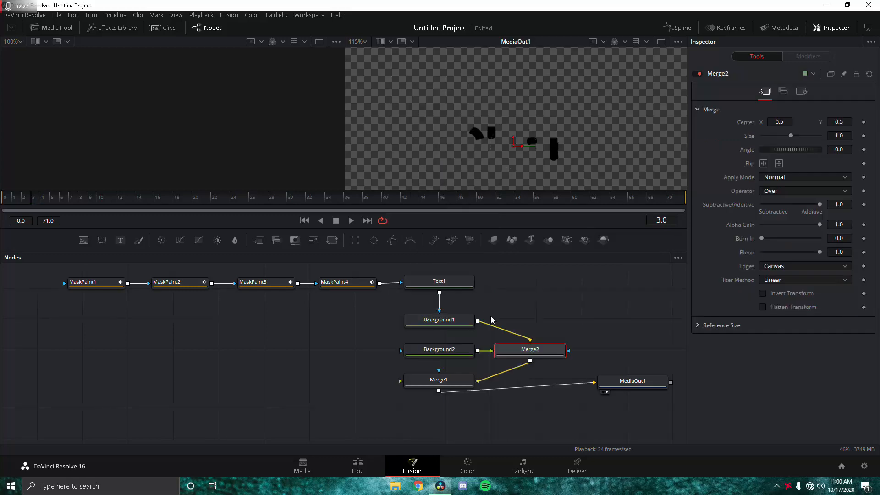
pyautogui.press('Delete')
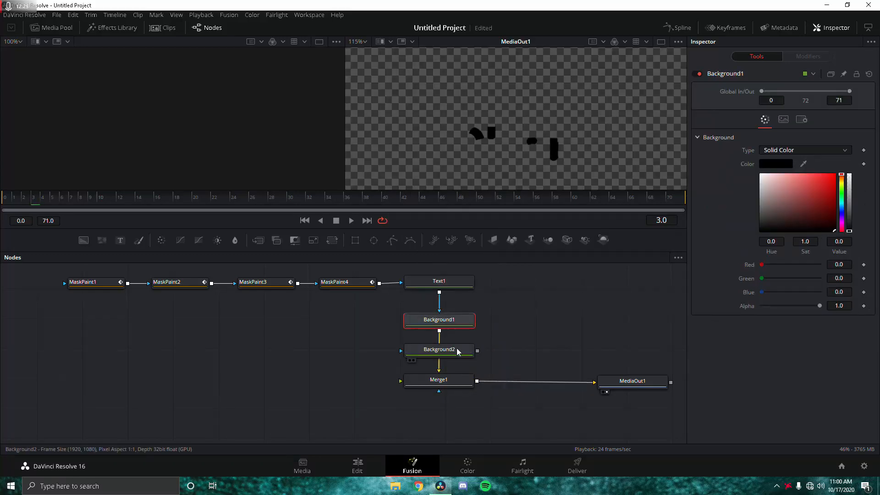
pyautogui.moveTo(460, 350); pyautogui.dragTo(554, 319)
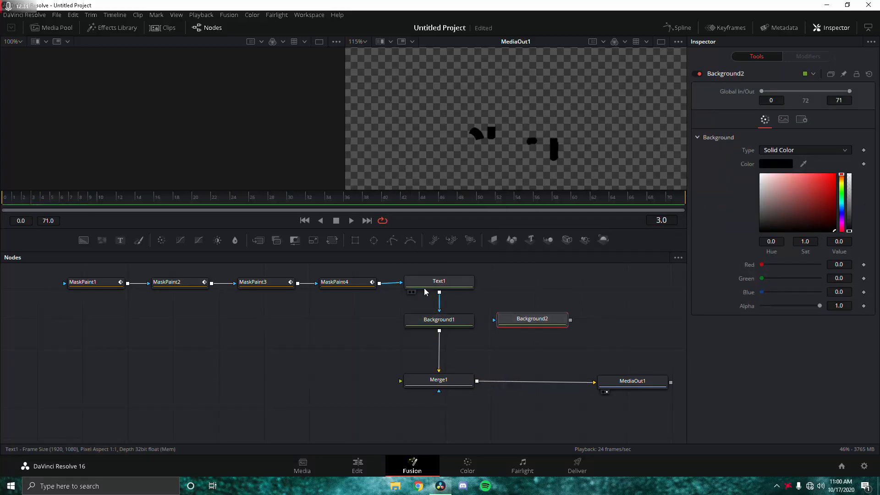
pyautogui.moveTo(440, 294); pyautogui.dragTo(535, 321)
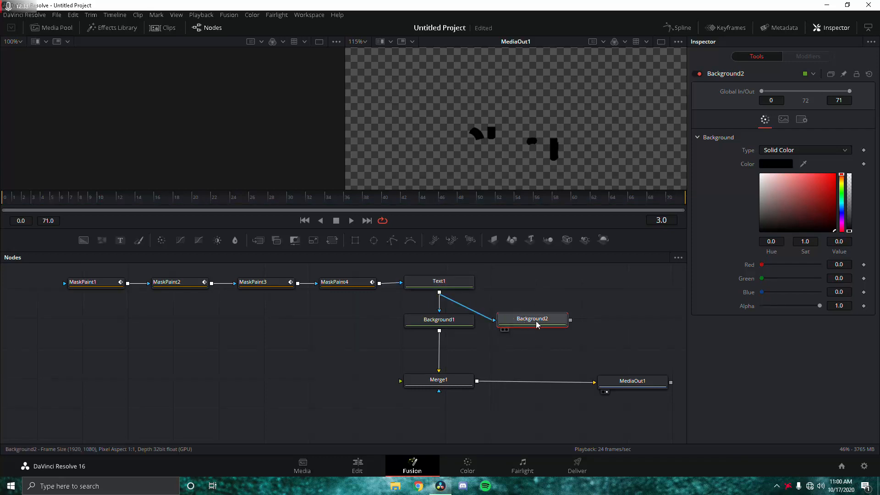
# Add a second Merge node from Background2.
pyautogui.hotkey('shift', 'space')
pyautogui.write('background')
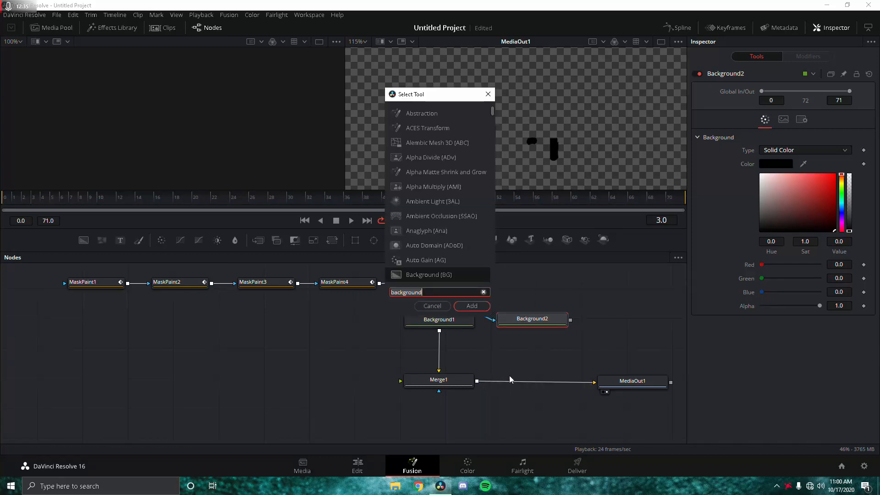
pyautogui.press('BackSpace')
pyautogui.press('BackSpace')
pyautogui.press('BackSpace')
pyautogui.press('BackSpace')
pyautogui.press('BackSpace')
pyautogui.press('BackSpace')
pyautogui.press('BackSpace')
pyautogui.press('BackSpace')
pyautogui.press('BackSpace')
pyautogui.press('BackSpace')
pyautogui.write('merge')
pyautogui.press('Return')
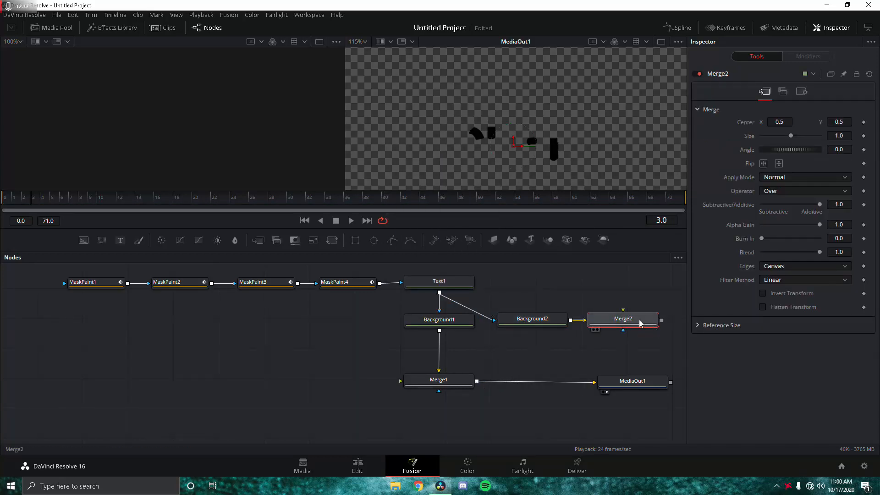
# Insert Merge2 between Merge1 and MediaOut1 and connect Background2 to its foreground input.
pyautogui.moveTo(640, 324); pyautogui.dragTo(546, 384)
pyautogui.click(626, 383)
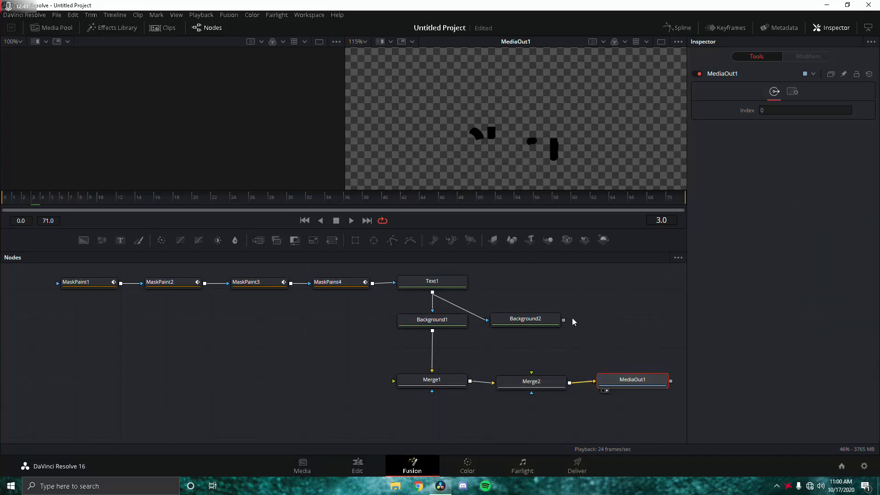
pyautogui.click(565, 321)
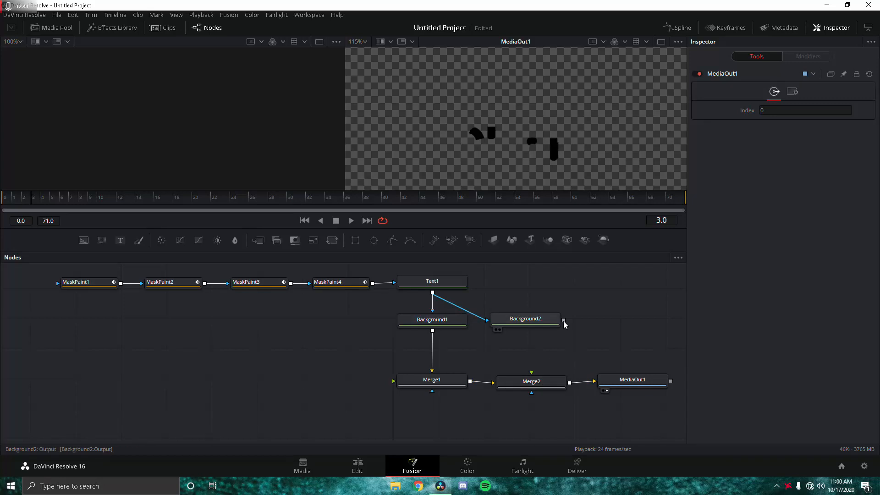
pyautogui.moveTo(564, 321); pyautogui.dragTo(534, 381)
# Add a third Merge node between Merge2 and MediaOut1 and align the Merge nodes in one row.
pyautogui.hotkey('shift', 'space')
pyautogui.write('merge')
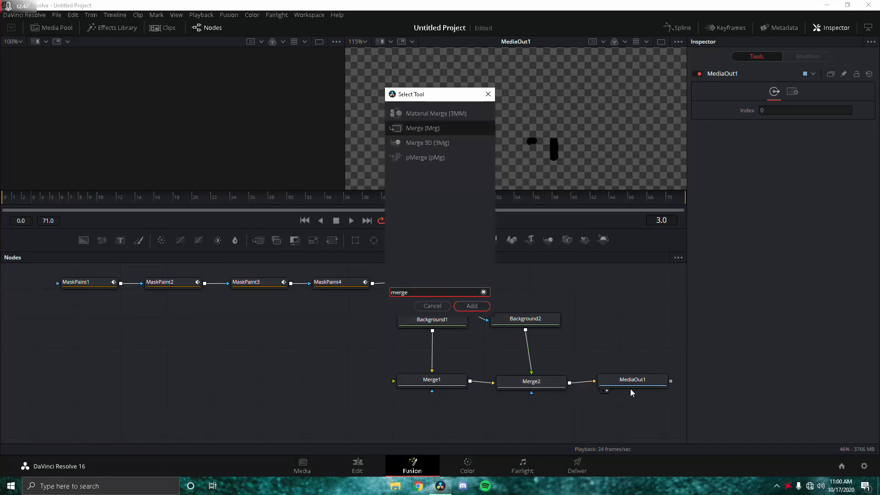
pyautogui.press('Return')
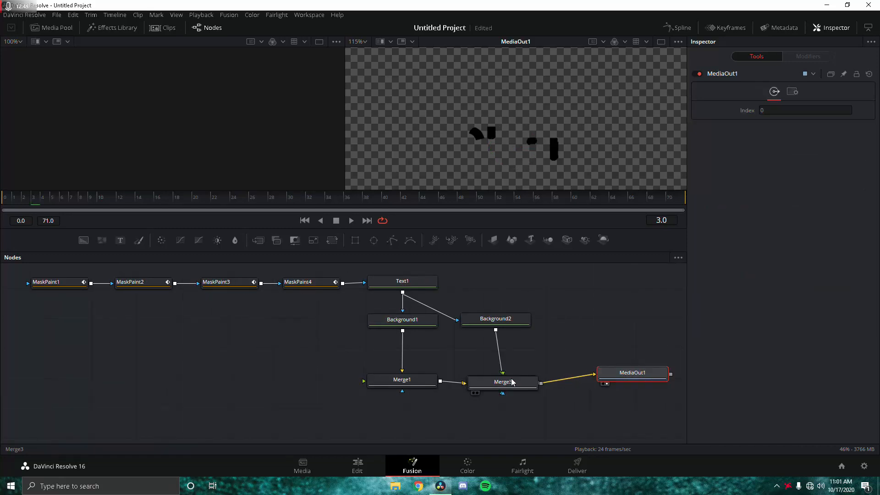
pyautogui.moveTo(512, 382); pyautogui.dragTo(578, 379)
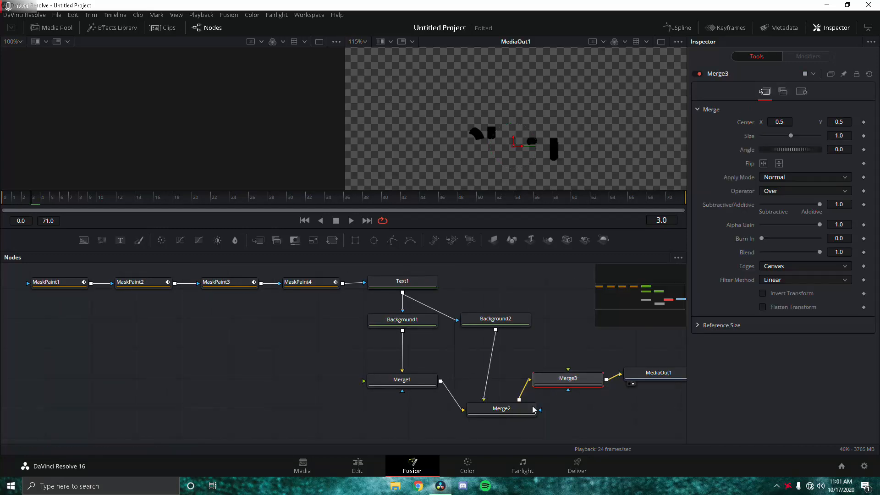
pyautogui.moveTo(534, 409); pyautogui.dragTo(522, 382)
pyautogui.moveTo(643, 381); pyautogui.dragTo(646, 385)
# Add a third Background node without its automatic Merge and place it beside Background2 above Merge3.
pyautogui.hotkey('shift', 'space')
pyautogui.write('merge')
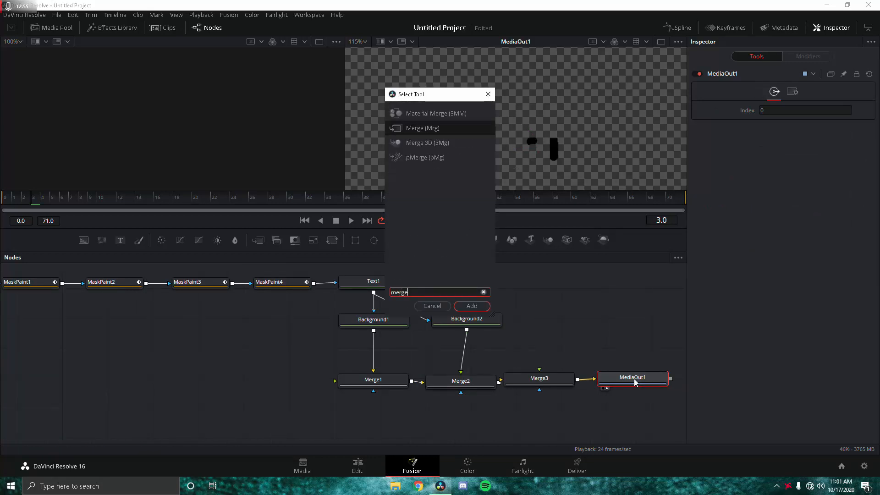
pyautogui.press('BackSpace')
pyautogui.press('BackSpace')
pyautogui.press('BackSpace')
pyautogui.press('BackSpace')
pyautogui.press('BackSpace')
pyautogui.write('background')
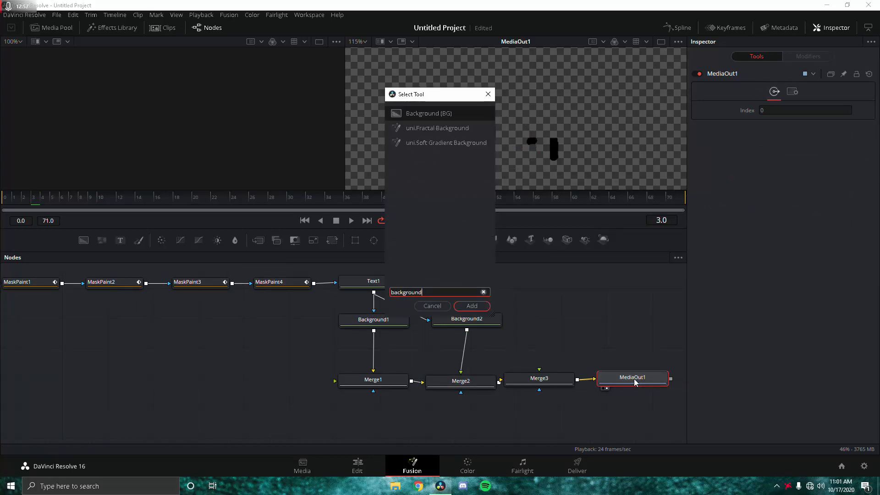
pyautogui.press('Return')
pyautogui.press('Delete')
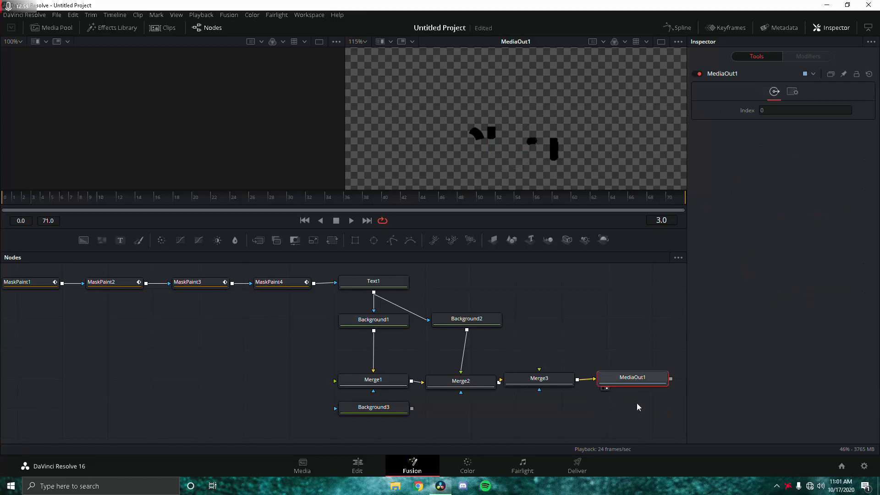
pyautogui.moveTo(397, 416); pyautogui.dragTo(576, 327)
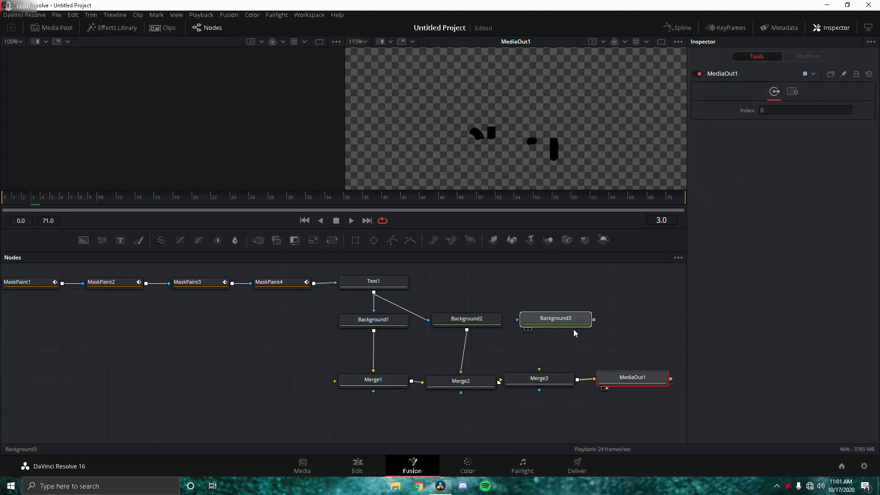
# Connect Text1 to Background3 as its mask and feed Background3 into Merge3's foreground input.
pyautogui.moveTo(374, 292); pyautogui.dragTo(538, 322)
pyautogui.click(454, 323)
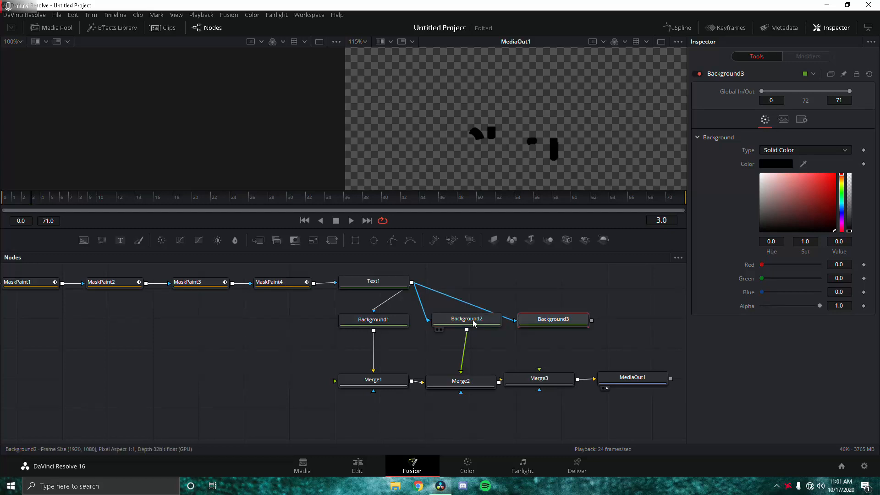
pyautogui.click(404, 320)
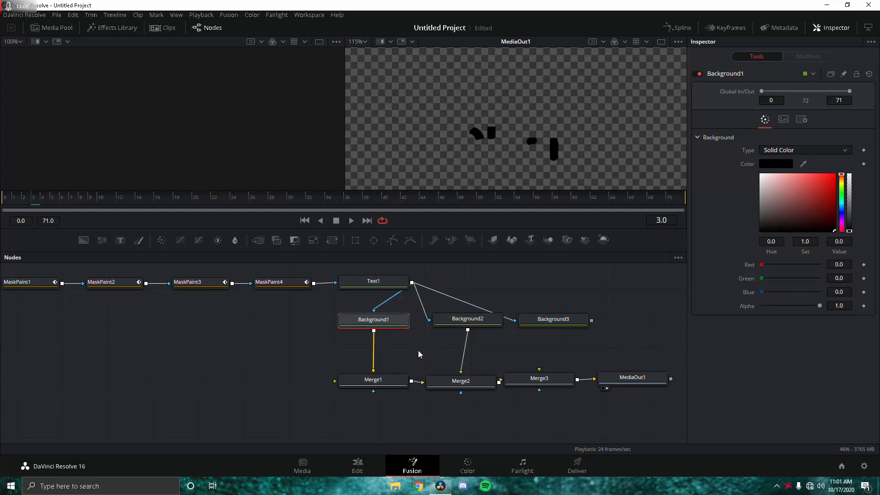
pyautogui.moveTo(591, 321); pyautogui.dragTo(539, 370)
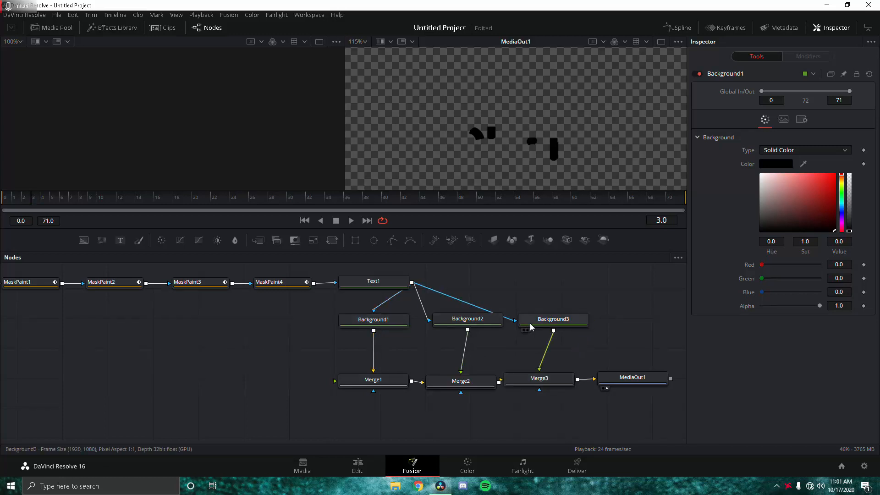
# Set the Background3 node's solid color to pure white.
pyautogui.click(559, 322)
pyautogui.click(550, 379)
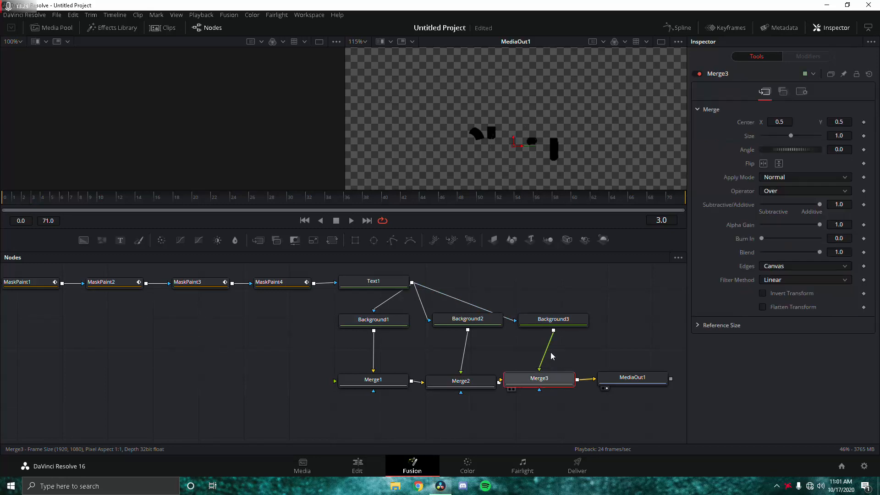
pyautogui.click(557, 322)
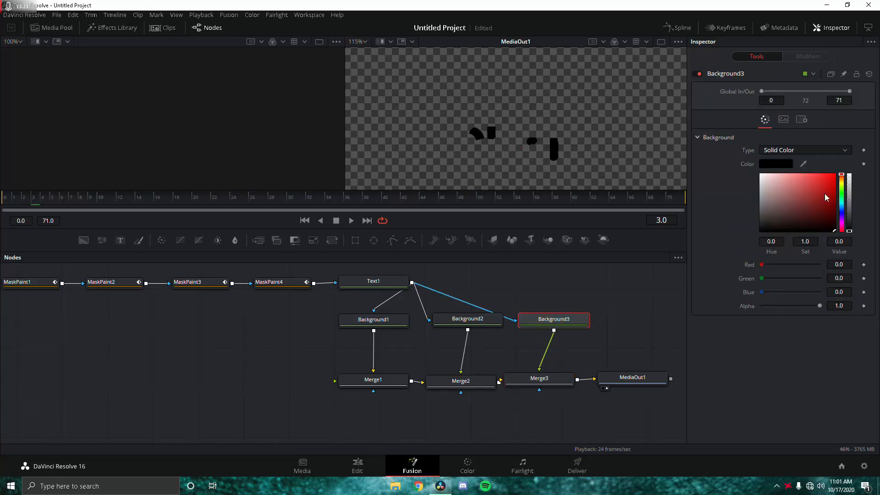
pyautogui.moveTo(832, 227); pyautogui.dragTo(695, 166)
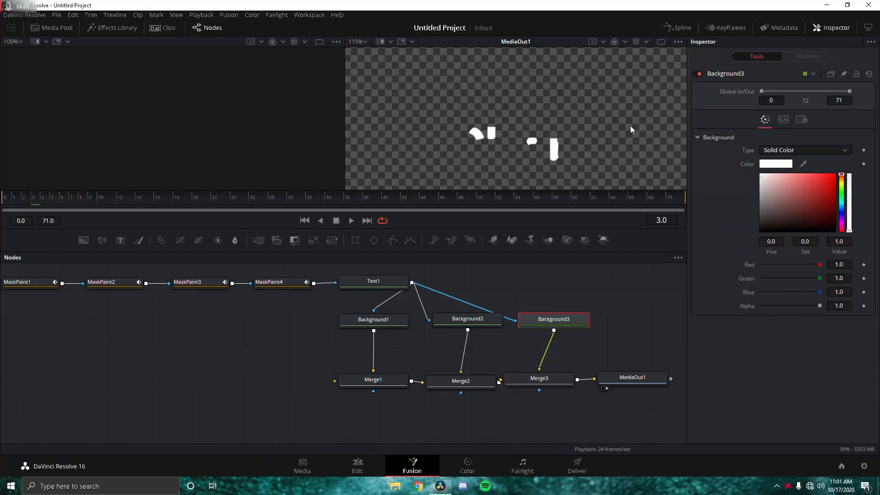
# Set the Background2 node's solid color to bright magenta with hue about 0.848 and full saturation and value.
pyautogui.click(467, 320)
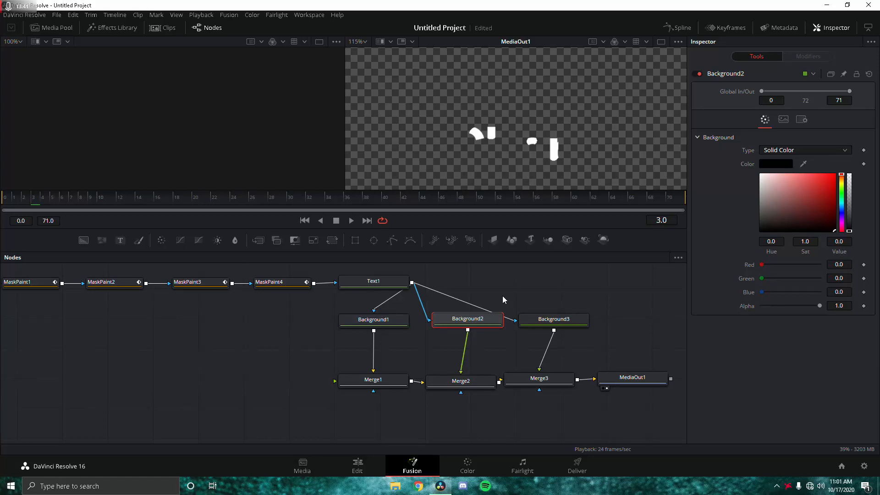
pyautogui.click(398, 320)
pyautogui.click(468, 321)
pyautogui.click(841, 224)
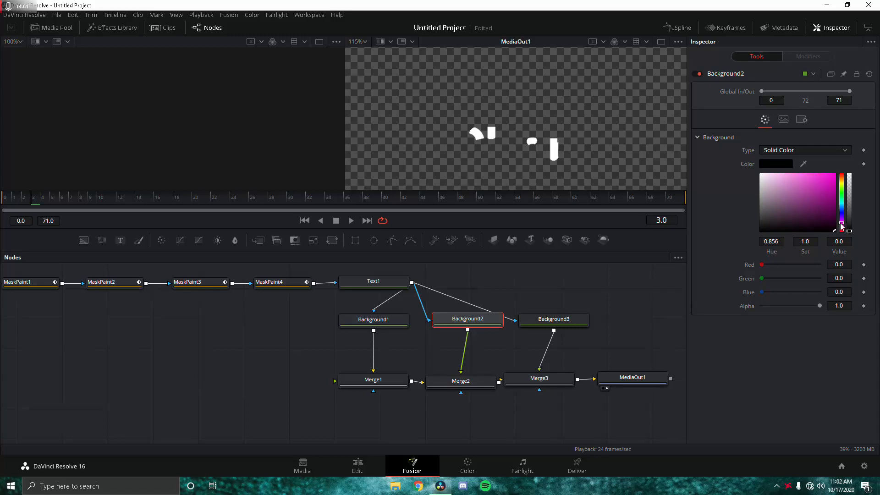
pyautogui.moveTo(823, 231); pyautogui.dragTo(834, 180)
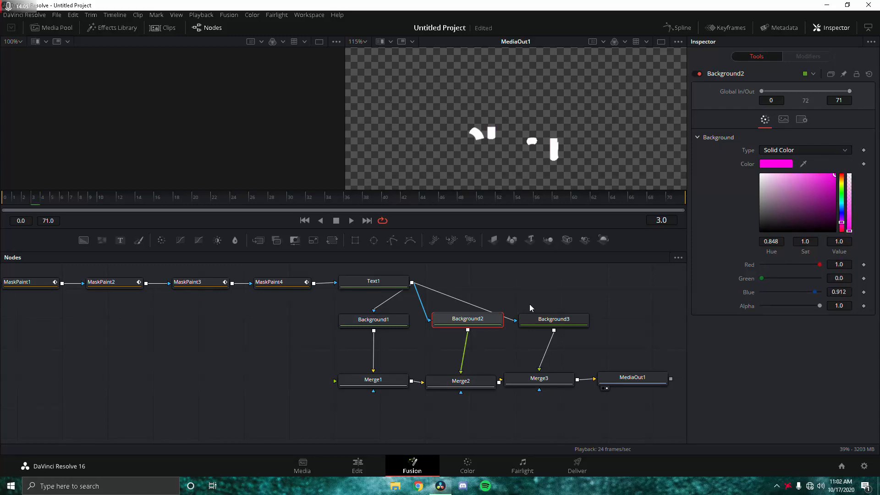
# Set the Background1 node's solid color to vivid purple with hue about 0.776 and full saturation and value.
pyautogui.click(366, 324)
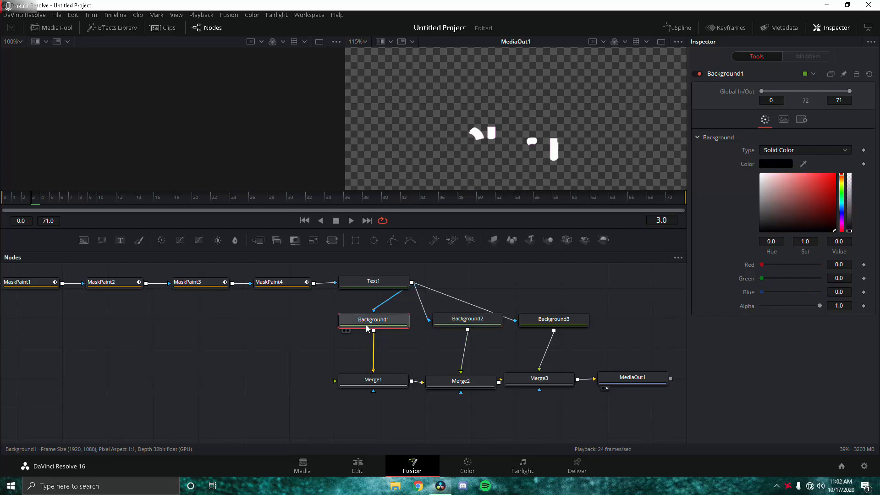
pyautogui.moveTo(843, 230); pyautogui.dragTo(835, 174)
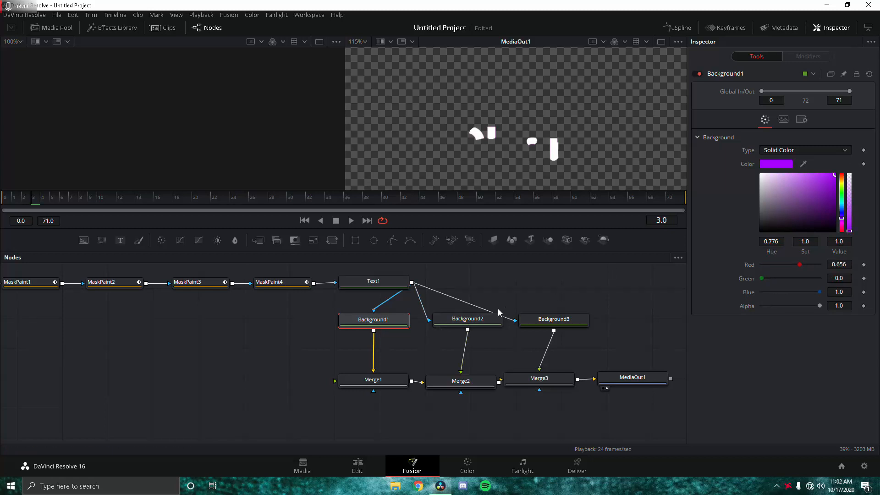
pyautogui.click(493, 320)
pyautogui.click(565, 321)
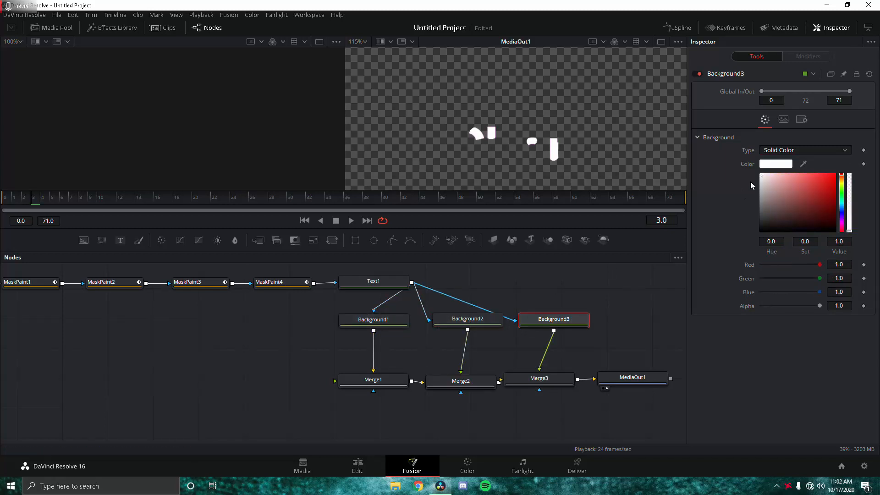
pyautogui.click(541, 274)
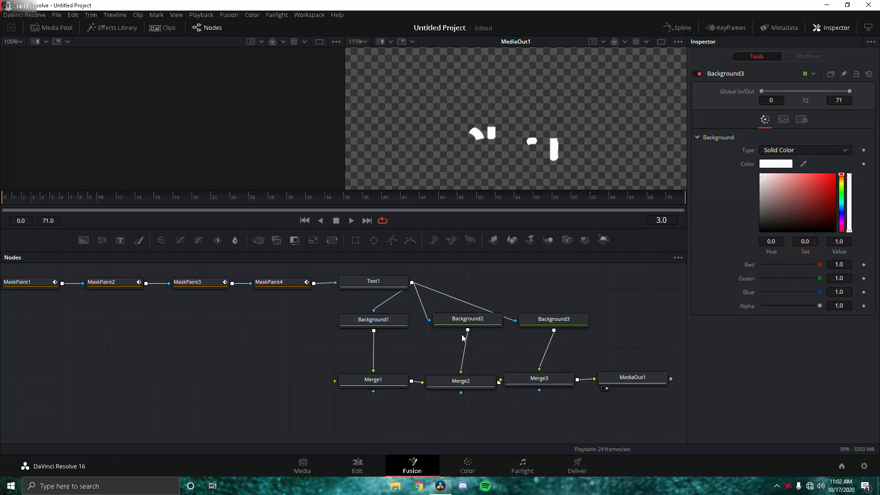
# Play the animation from frame 0 and examine the edges of the "Chop" text up close.
pyautogui.click(3, 202)
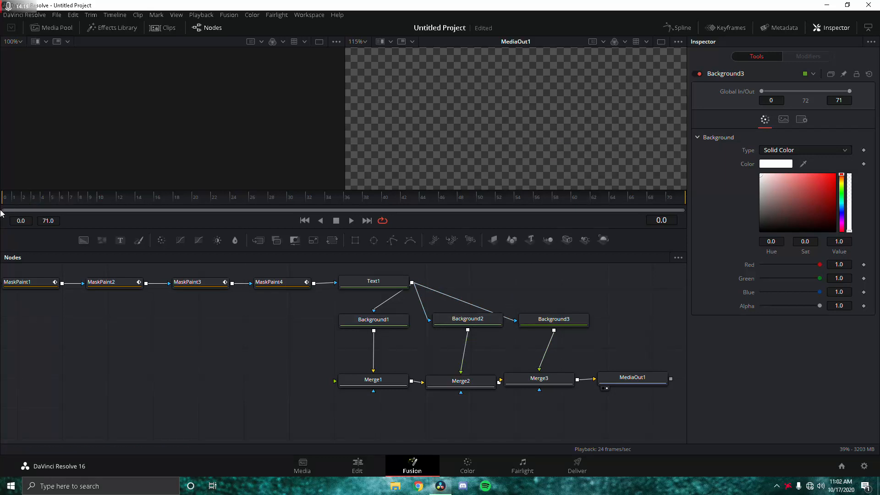
pyautogui.press('space')
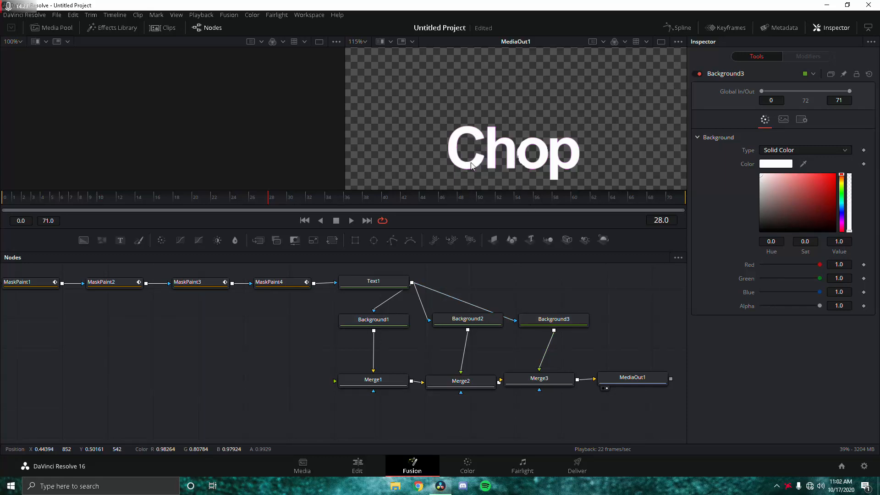
pyautogui.scroll(5, 488, 161)
pyautogui.scroll(-3, 487, 158)
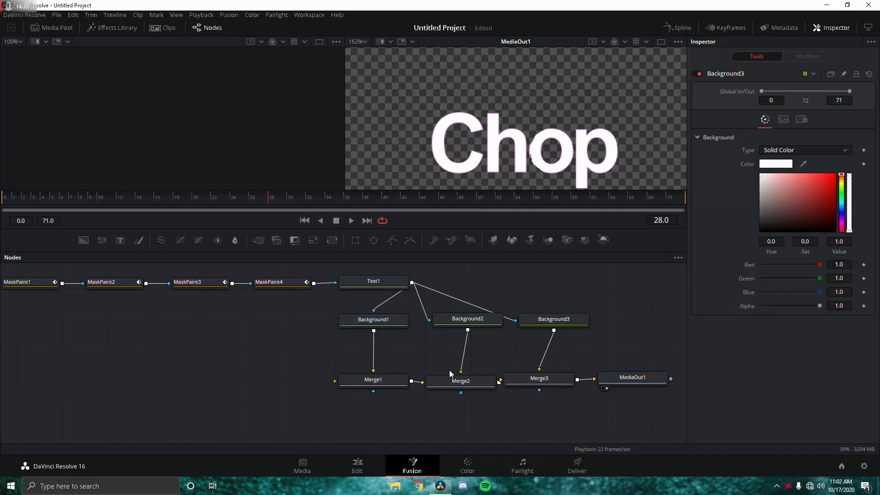
pyautogui.hotkey('shift', 'space')
pyautogui.write('background')
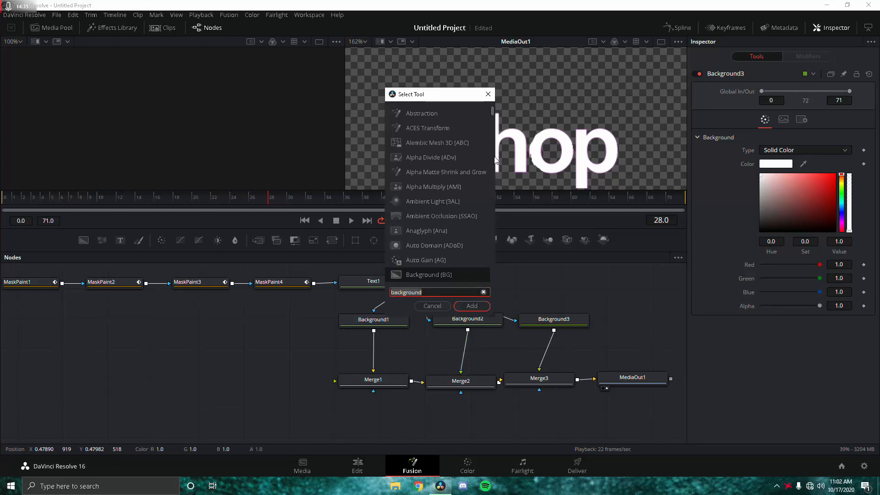
pyautogui.press('Escape')
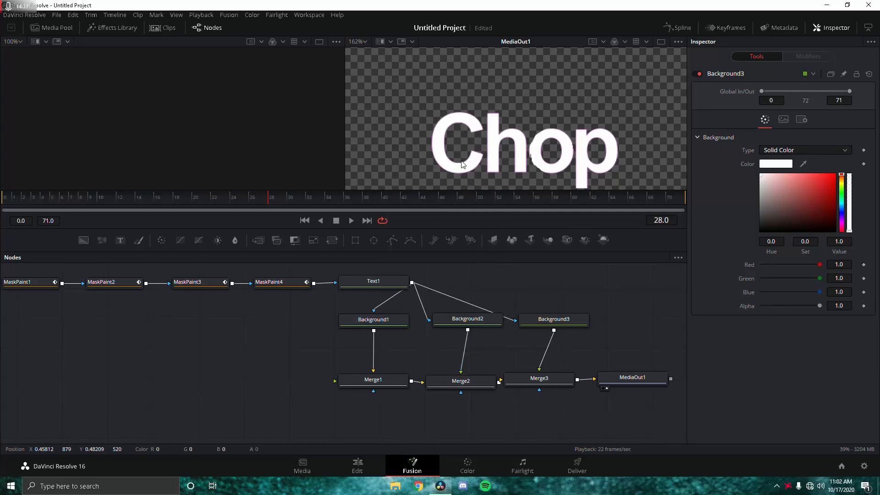
# Insert a Time Speed node between Background3 and Merge3.
pyautogui.click(395, 318)
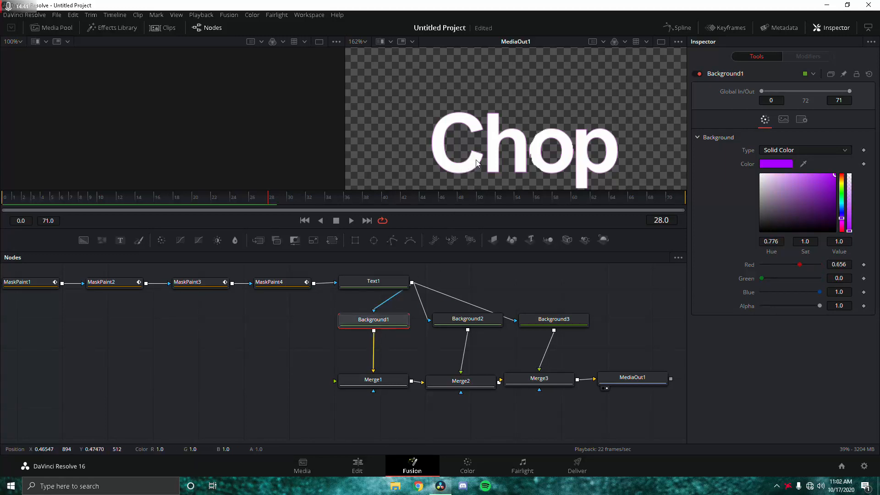
pyautogui.click(465, 319)
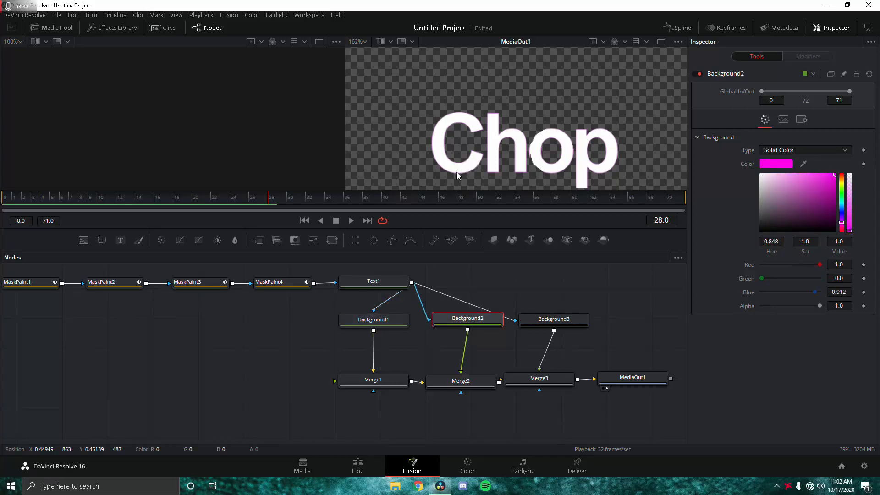
pyautogui.click(546, 318)
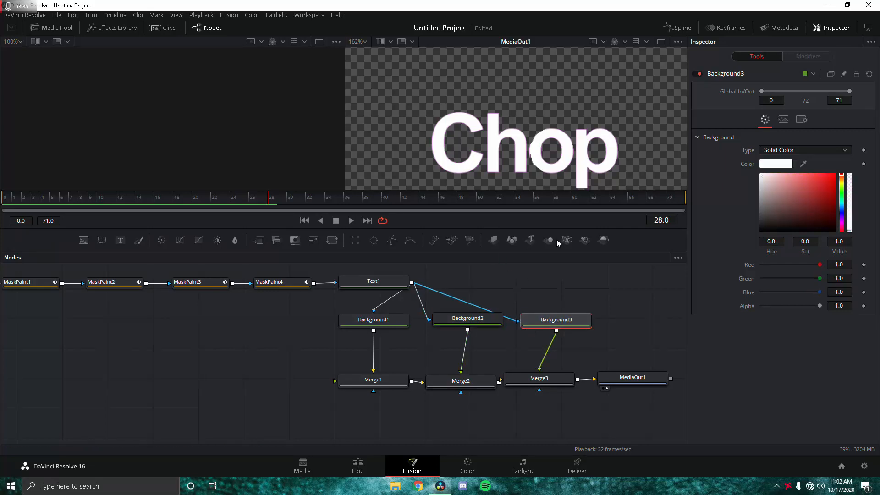
pyautogui.hotkey('shift', 'space')
pyautogui.write('background')
pyautogui.press('BackSpace')
pyautogui.press('BackSpace')
pyautogui.press('BackSpace')
pyautogui.press('BackSpace')
pyautogui.press('BackSpace')
pyautogui.press('BackSpace')
pyautogui.press('BackSpace')
pyautogui.press('BackSpace')
pyautogui.press('BackSpace')
pyautogui.press('BackSpace')
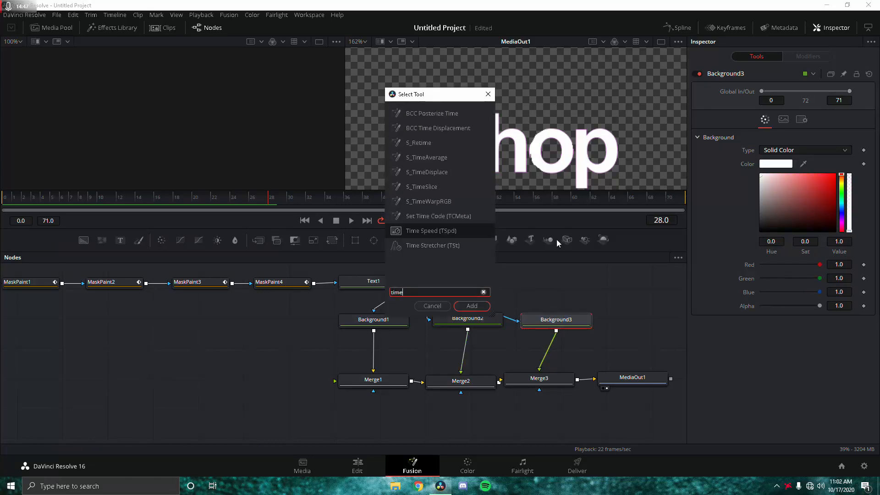
pyautogui.write('tim')
pyautogui.press('Return')
pyautogui.moveTo(553, 350); pyautogui.dragTo(555, 348)
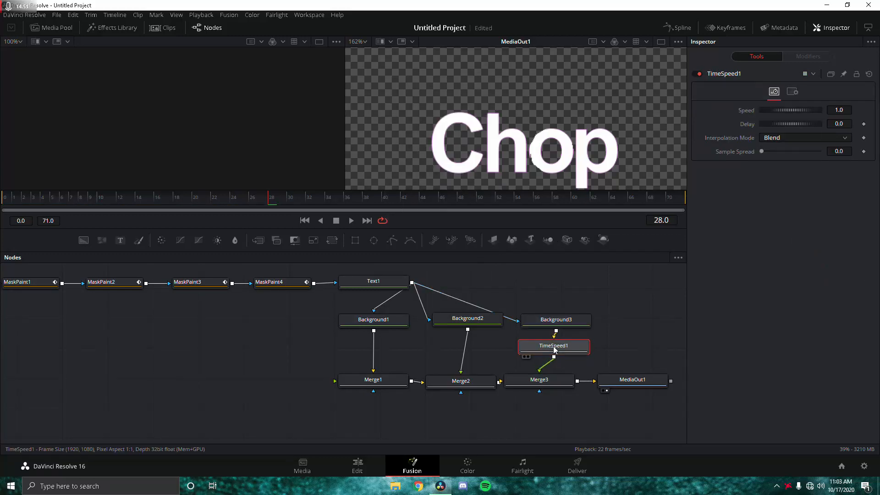
# Add a second Time Speed node, insert it between Background2 and Merge2, and realign Merge3 with the other Merge nodes.
pyautogui.hotkey('shift', 'space')
pyautogui.write('time')
pyautogui.press('Return')
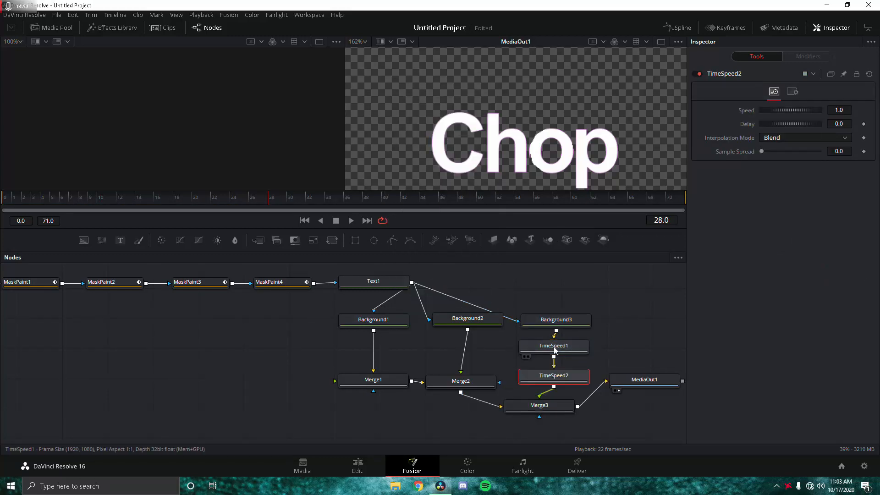
pyautogui.moveTo(522, 370); pyautogui.dragTo(434, 345)
pyautogui.moveTo(541, 408); pyautogui.dragTo(560, 387)
pyautogui.click(454, 351)
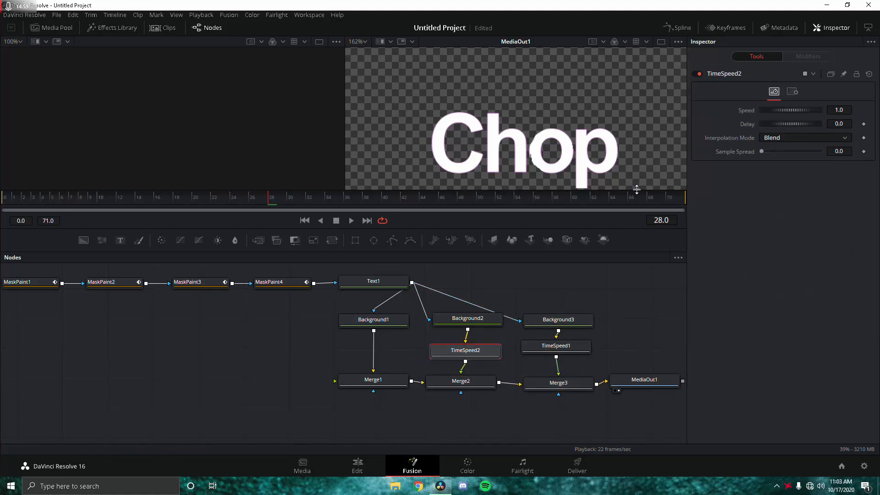
# Set the delay of the Time Speed node below Background2 to 5.
pyautogui.click(842, 122)
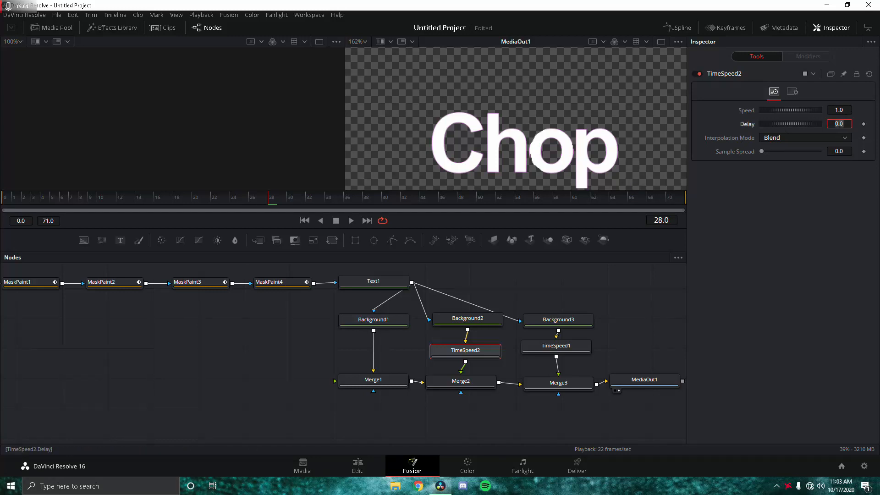
pyautogui.write('5')
pyautogui.press('Tab')
pyautogui.click(724, 283)
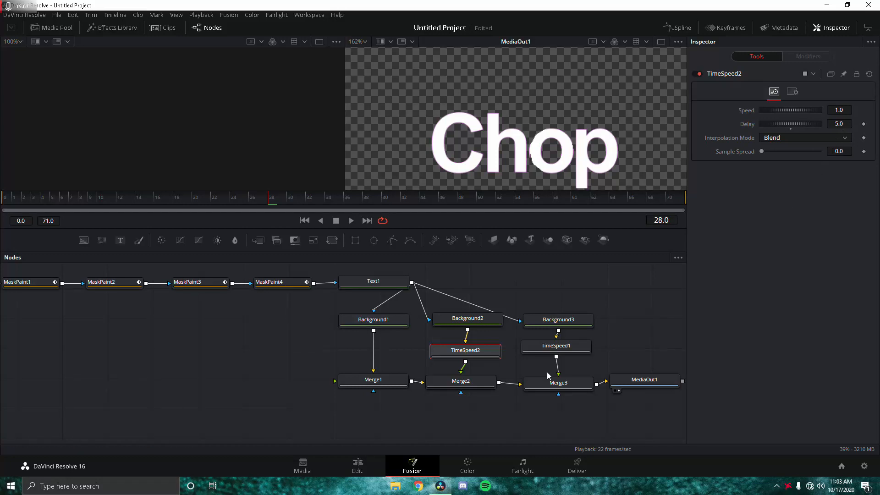
# Set the delay of the Time Speed node below Background3 to 10.
pyautogui.click(573, 354)
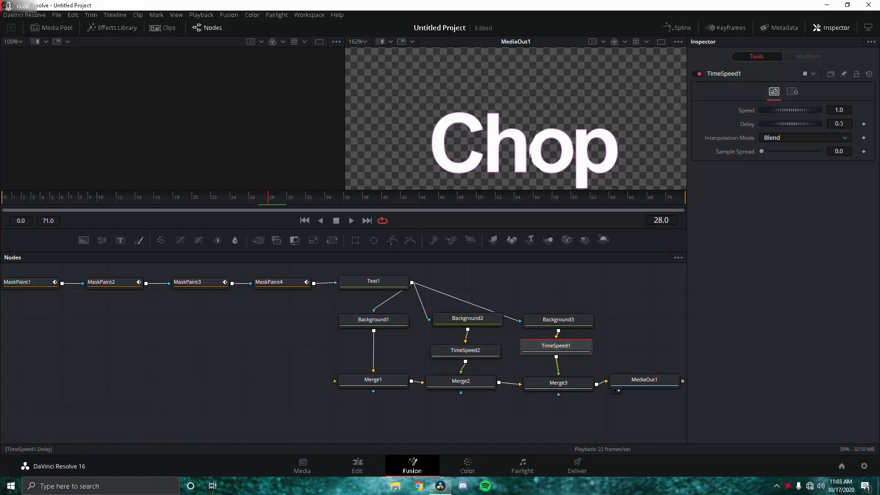
pyautogui.click(842, 124)
pyautogui.write('10')
pyautogui.press('Return')
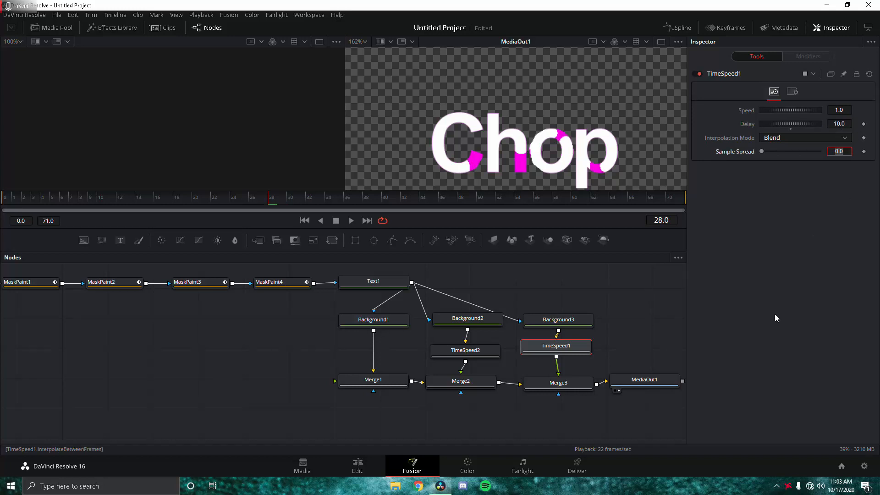
# Play and scrub through the animation to check the timing offset between the colored text layers.
pyautogui.click(465, 352)
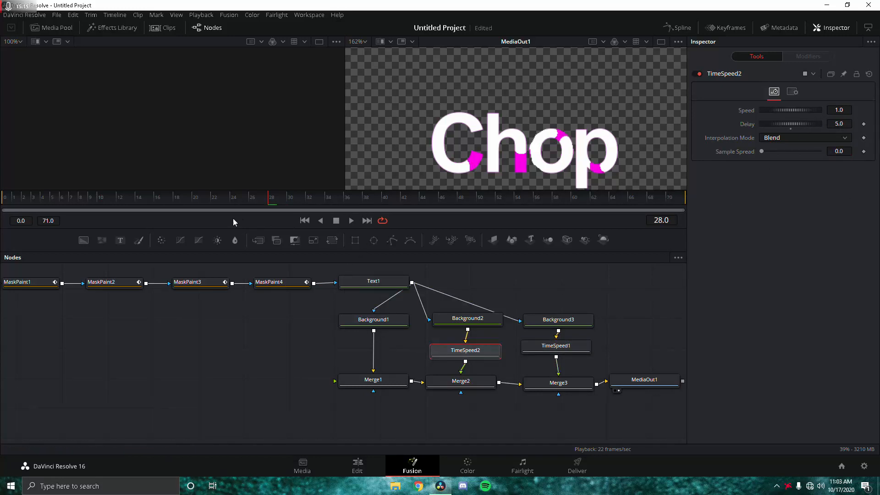
pyautogui.press('space')
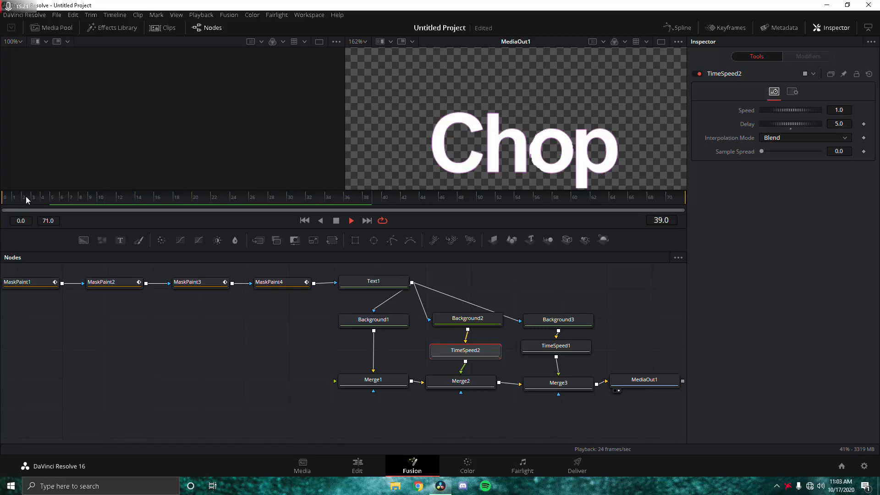
pyautogui.click(13, 205)
pyautogui.moveTo(13, 205); pyautogui.dragTo(309, 219)
# Move MediaOut1 away from Merge3, add a Text+ node, and insert its Merge node between Merge3 and MediaOut1.
pyautogui.moveTo(639, 381); pyautogui.dragTo(620, 384)
pyautogui.hotkey('shift', 'space')
pyautogui.write('time')
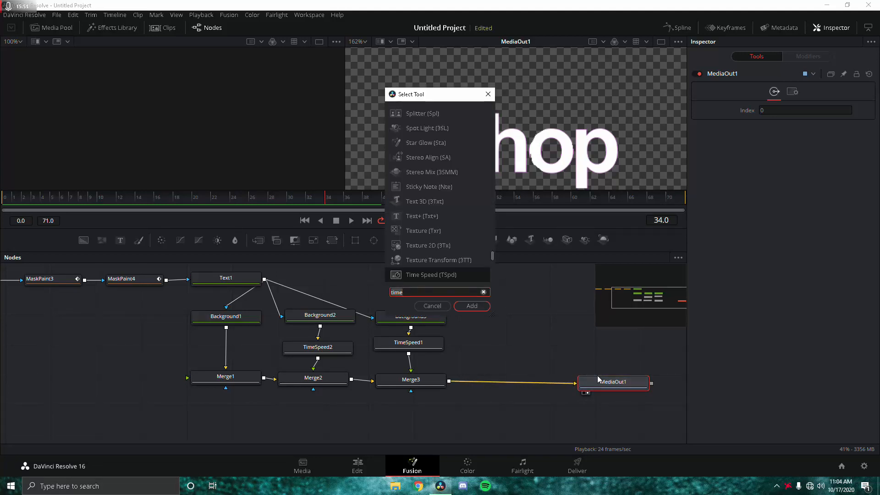
pyautogui.press('BackSpace')
pyautogui.press('BackSpace')
pyautogui.press('BackSpace')
pyautogui.press('BackSpace')
pyautogui.write('text')
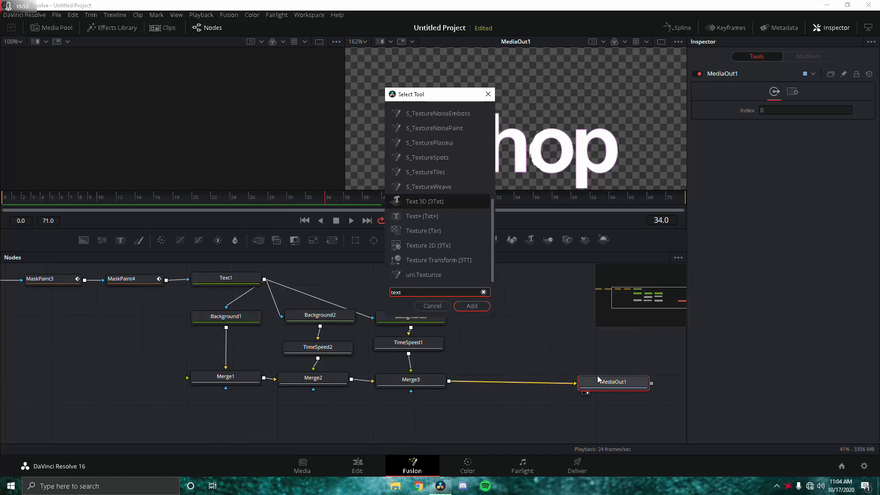
pyautogui.press('Down')
pyautogui.press('Return')
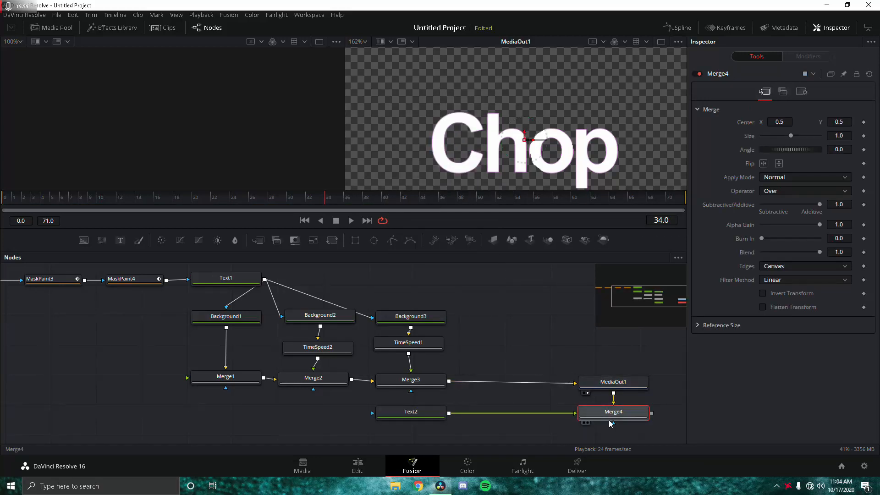
pyautogui.press('Delete')
pyautogui.moveTo(411, 421); pyautogui.dragTo(516, 382)
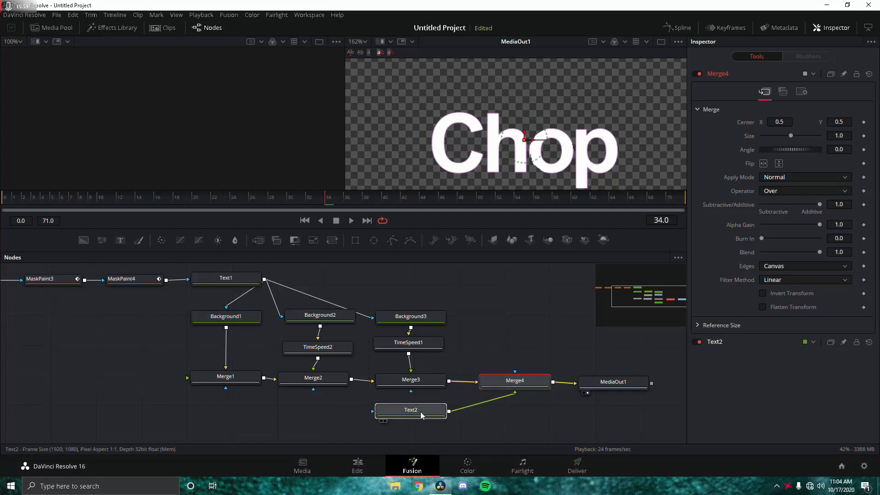
# Set the Text2 node's text to "edit by", reduce its size to 0.0197, and position it just above the C of "Chop".
pyautogui.moveTo(421, 416); pyautogui.dragTo(445, 419)
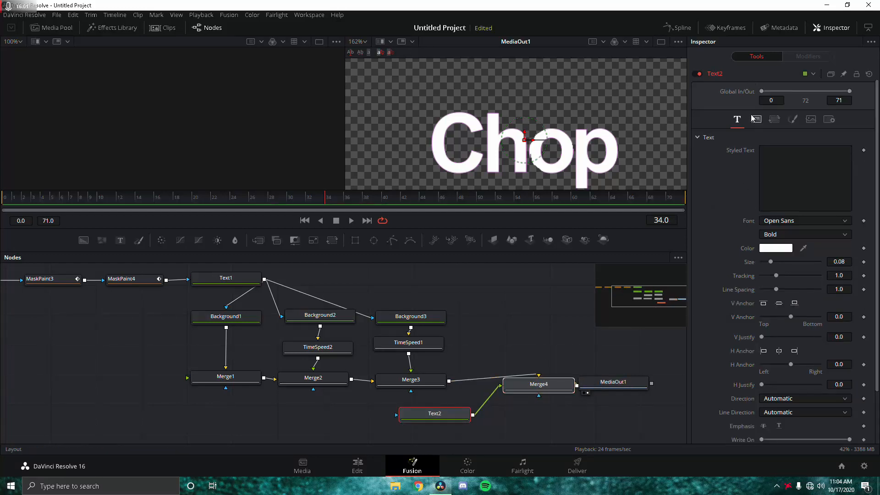
pyautogui.click(772, 149)
pyautogui.write('edit by')
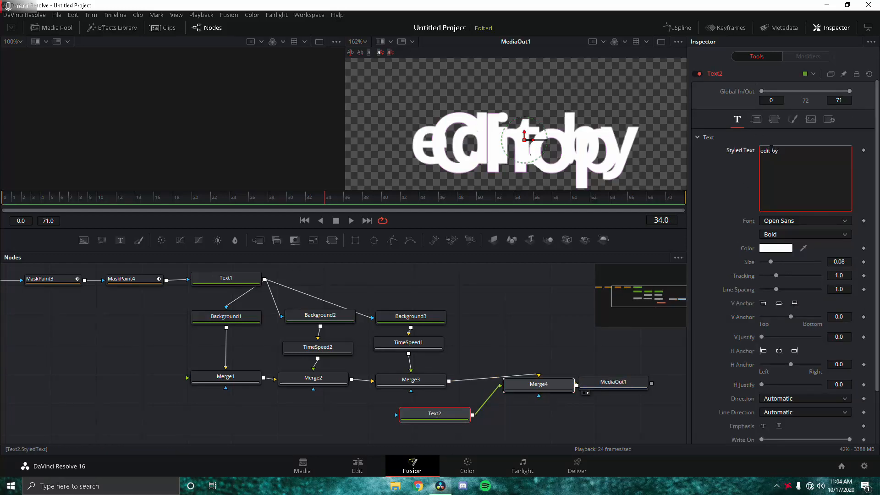
pyautogui.moveTo(771, 262); pyautogui.dragTo(763, 265)
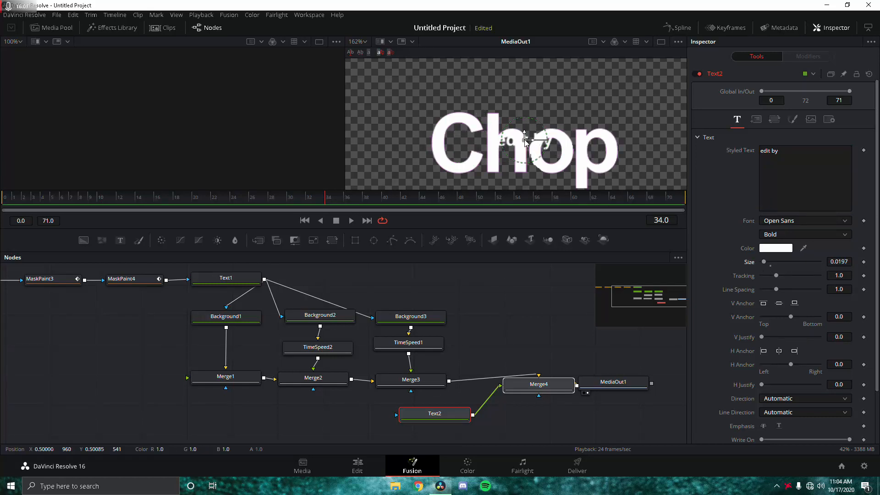
pyautogui.moveTo(526, 142); pyautogui.dragTo(462, 101)
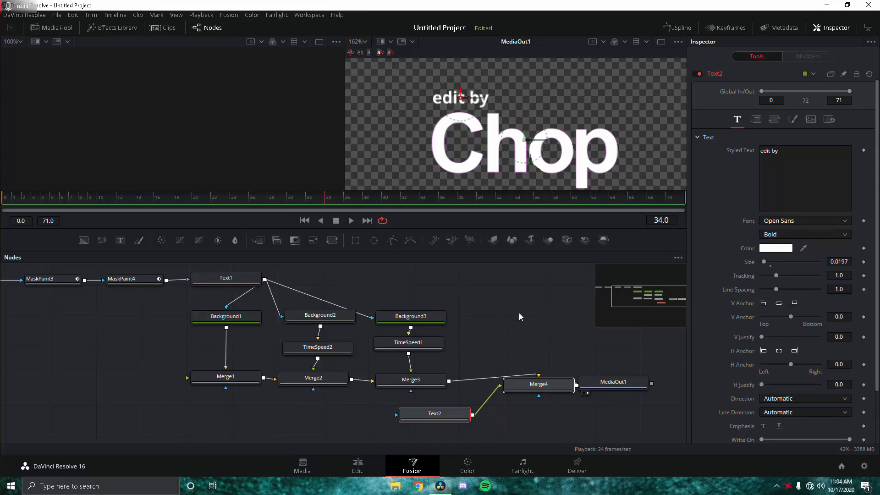
# Keyframe the "edit by" text's shading opacity at 0 on frame 0 and at 1.0 on frame 24.
pyautogui.click(774, 119)
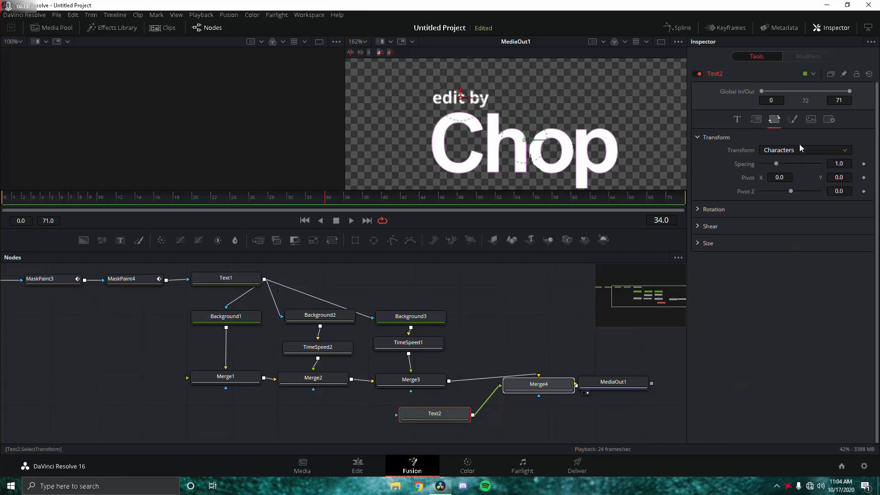
pyautogui.click(794, 119)
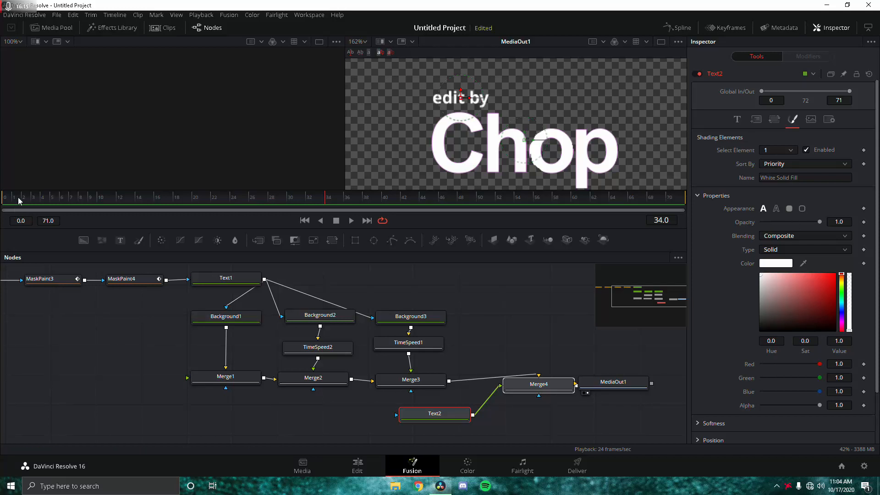
pyautogui.moveTo(19, 201); pyautogui.dragTo(1, 206)
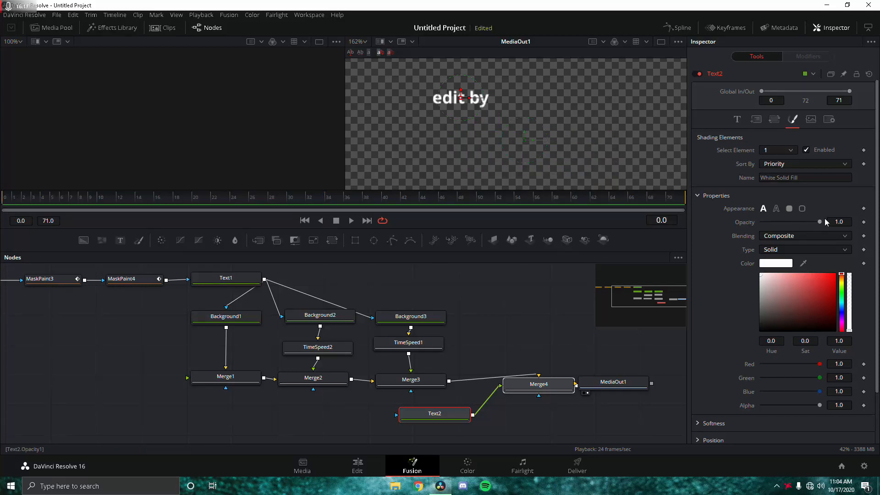
pyautogui.click(864, 223)
pyautogui.moveTo(820, 222); pyautogui.dragTo(761, 222)
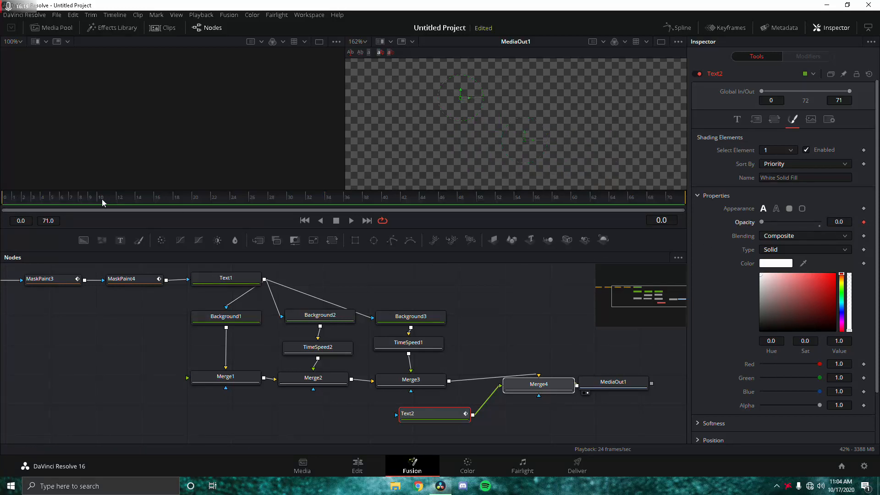
pyautogui.moveTo(81, 209); pyautogui.dragTo(238, 205)
pyautogui.click(864, 222)
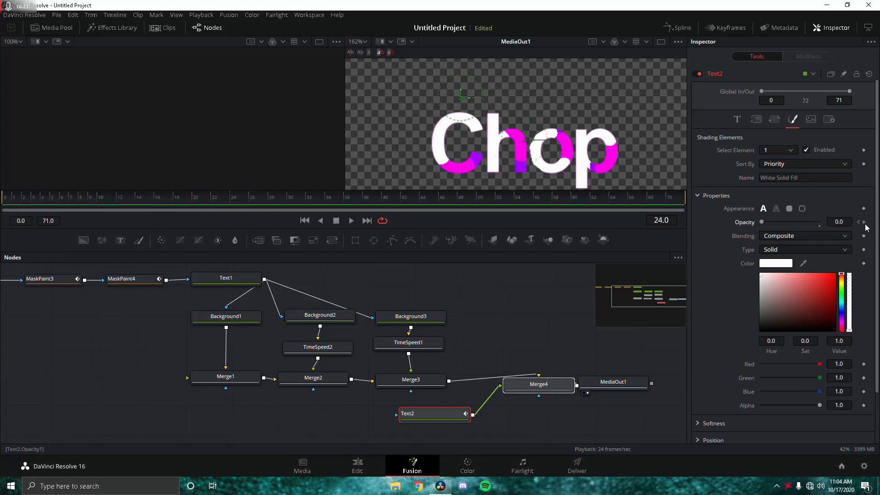
pyautogui.moveTo(761, 223); pyautogui.dragTo(825, 223)
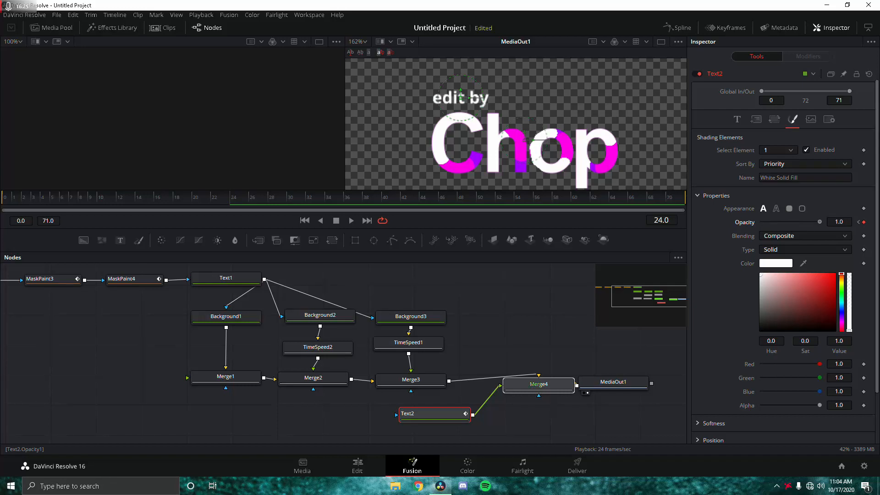
# Play the composition from the start and scrub to check the fade-in of the "edit by" text.
pyautogui.moveTo(67, 200)
pyautogui.mouseDown()
pyautogui.moveTo(1, 217)
pyautogui.moveTo(196, 213)
pyautogui.moveTo(2, 227)
pyautogui.mouseUp()
pyautogui.press('space')
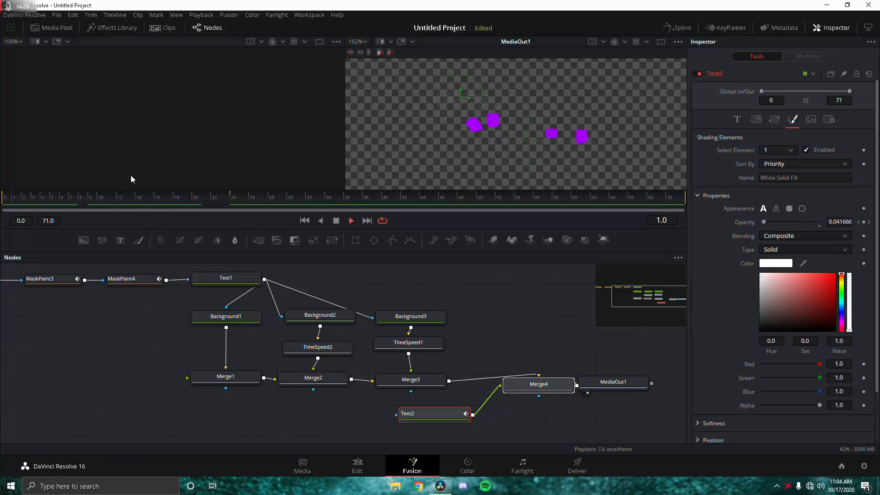
pyautogui.press('space')
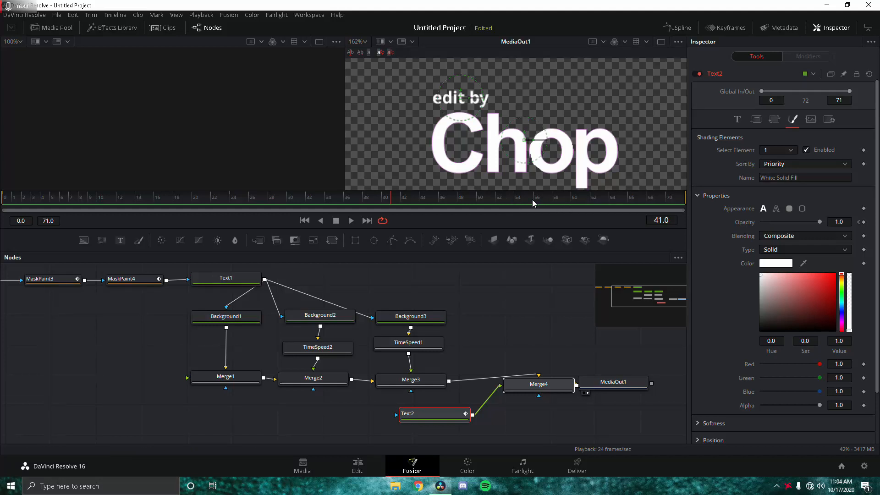
pyautogui.click(483, 204)
pyautogui.moveTo(495, 204); pyautogui.dragTo(501, 204)
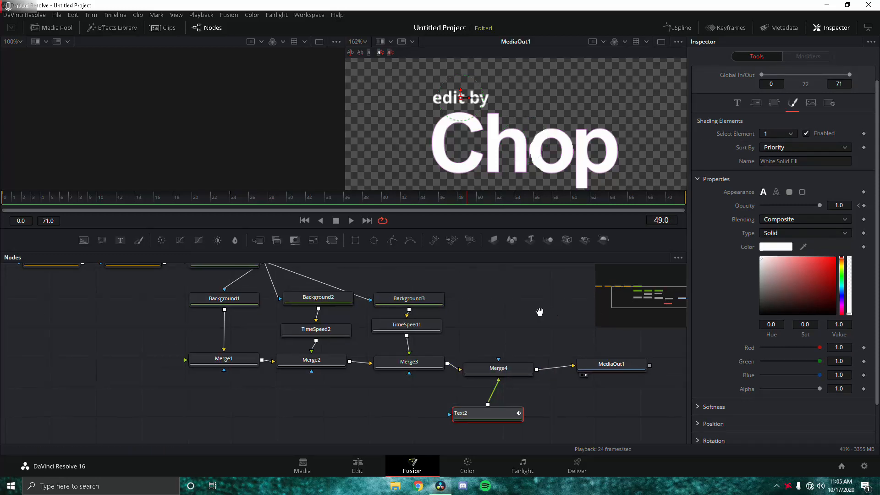
# Move MediaOut1, Merge4 and Text2 away from Merge3 to make room for another node in the chain.
pyautogui.moveTo(594, 367); pyautogui.dragTo(552, 365)
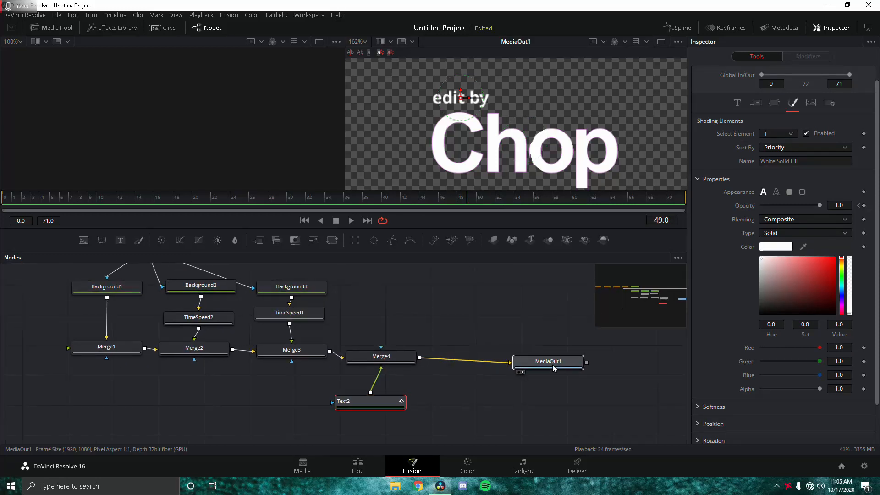
pyautogui.moveTo(449, 319); pyautogui.dragTo(581, 353)
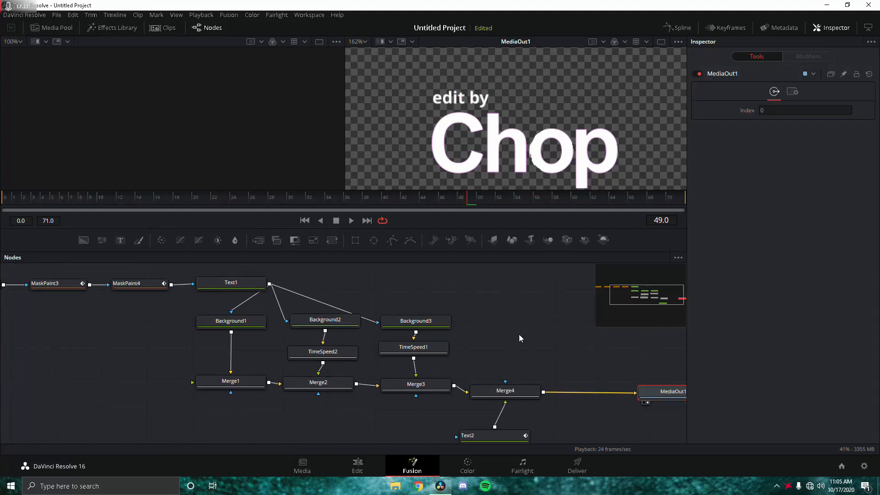
pyautogui.moveTo(499, 329); pyautogui.dragTo(526, 341)
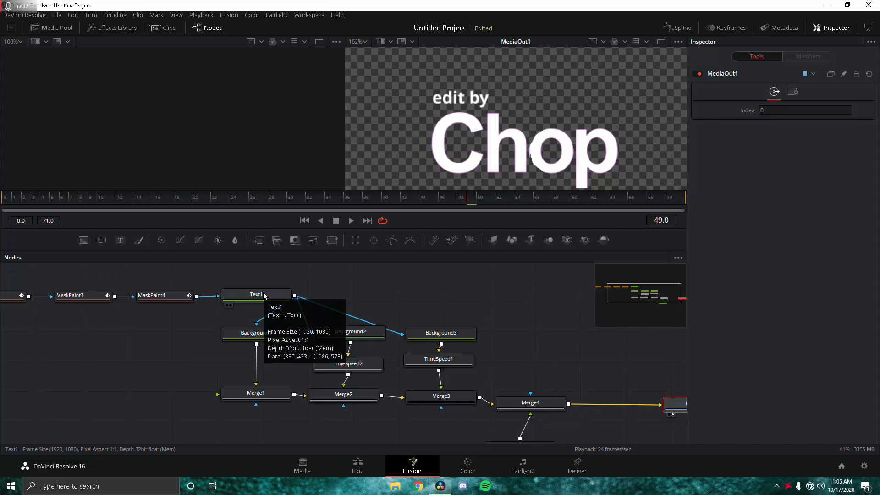
pyautogui.moveTo(563, 355); pyautogui.dragTo(525, 341)
pyautogui.moveTo(499, 394); pyautogui.dragTo(578, 390)
pyautogui.moveTo(481, 433); pyautogui.dragTo(563, 414)
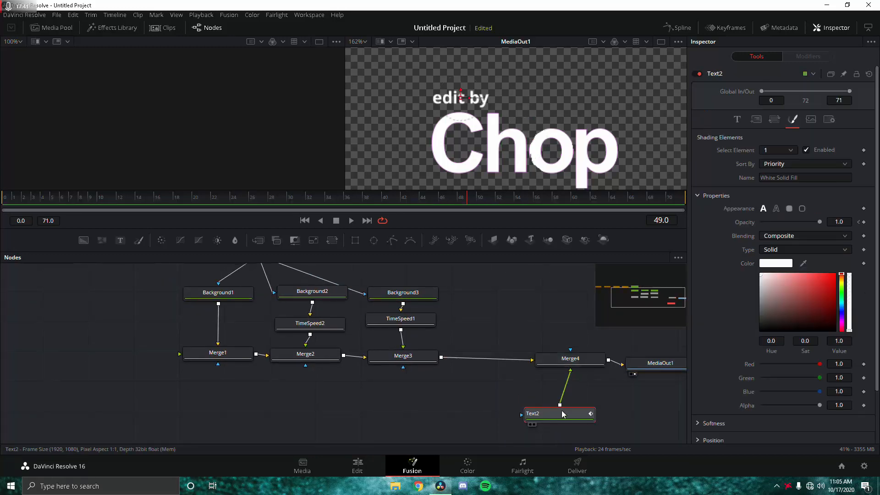
# Add a Transform node and insert it on the connection between Merge3 and Merge4.
pyautogui.hotkey('shift', 'space')
pyautogui.write('text')
pyautogui.press('BackSpace')
pyautogui.press('BackSpace')
pyautogui.press('BackSpace')
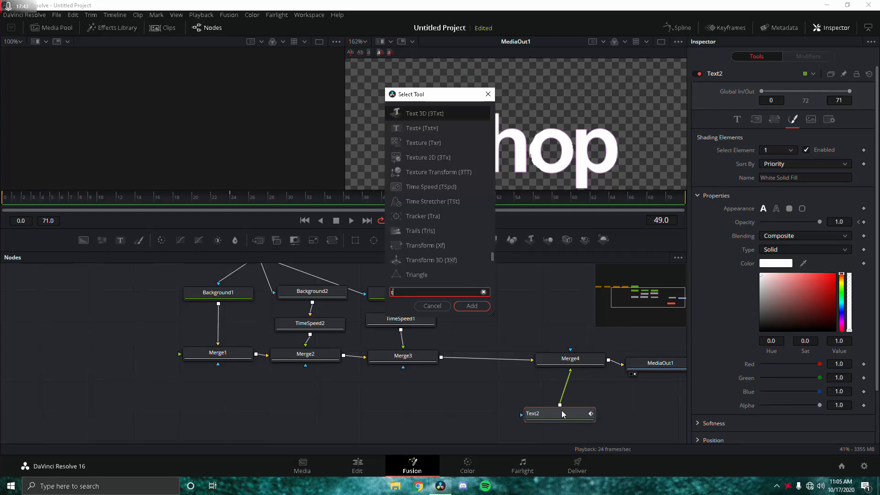
pyautogui.write('ransfo')
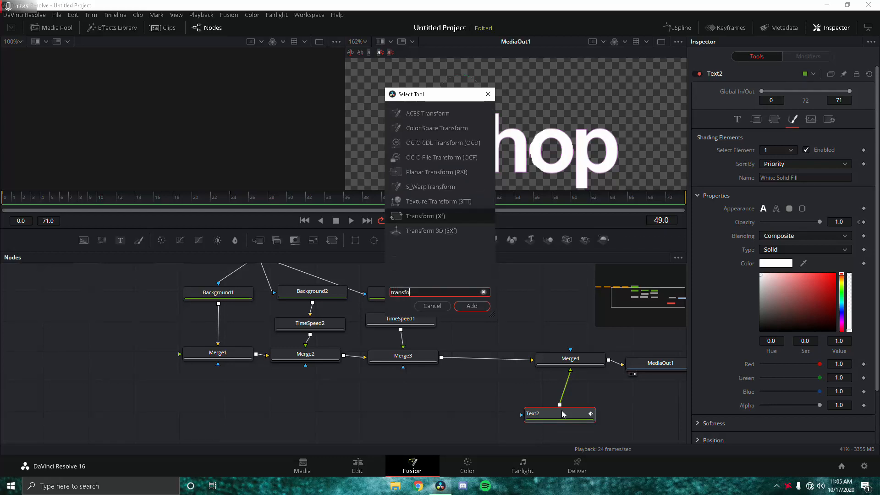
pyautogui.write('rm')
pyautogui.press('Return')
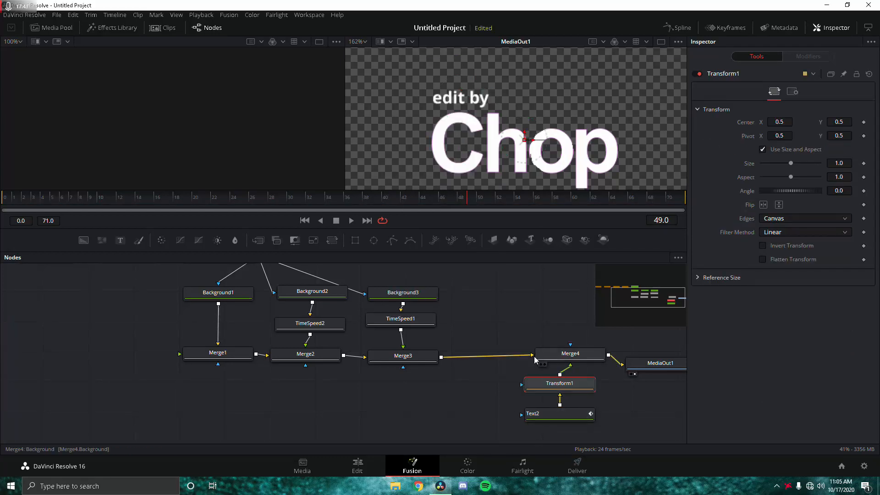
pyautogui.moveTo(544, 385); pyautogui.dragTo(506, 388)
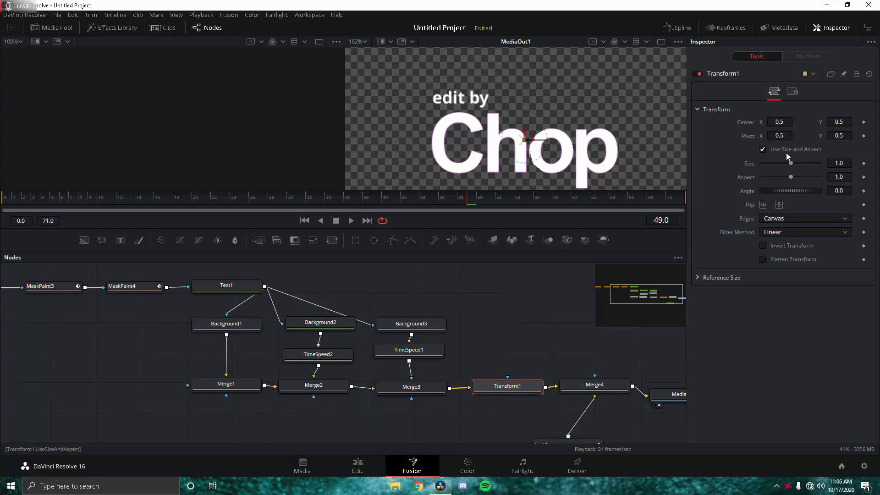
# Test a smaller Transform1 size, restore it to 1.0, and tidy the placement of Transform1, Merge4 and Text2.
pyautogui.moveTo(792, 166)
pyautogui.mouseDown()
pyautogui.moveTo(821, 166)
pyautogui.moveTo(792, 173)
pyautogui.mouseUp()
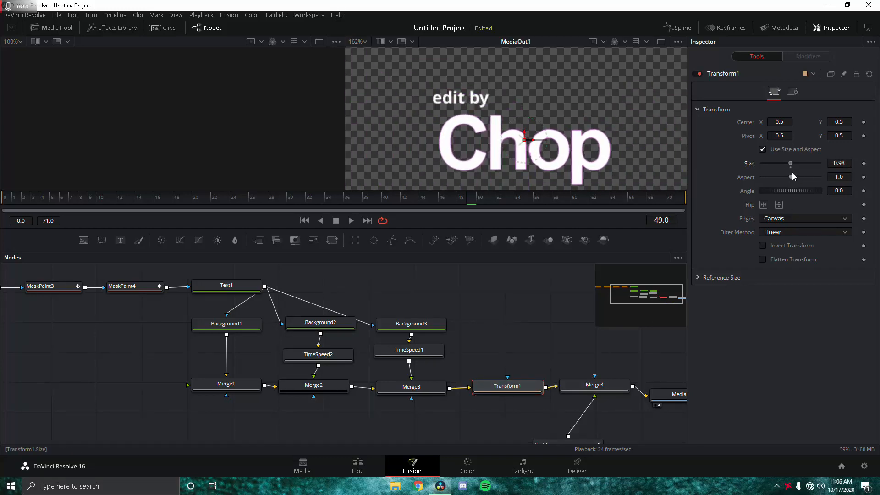
pyautogui.click(791, 169)
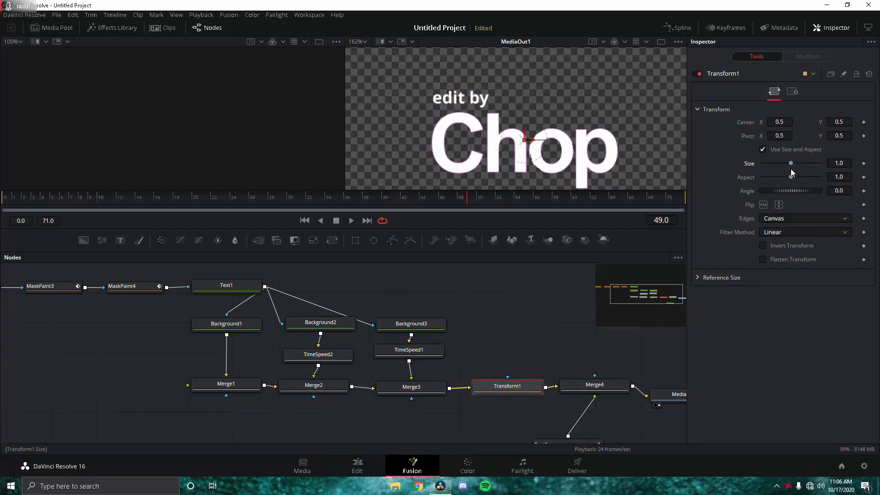
pyautogui.moveTo(475, 386); pyautogui.dragTo(411, 348)
pyautogui.moveTo(427, 279); pyautogui.dragTo(361, 292)
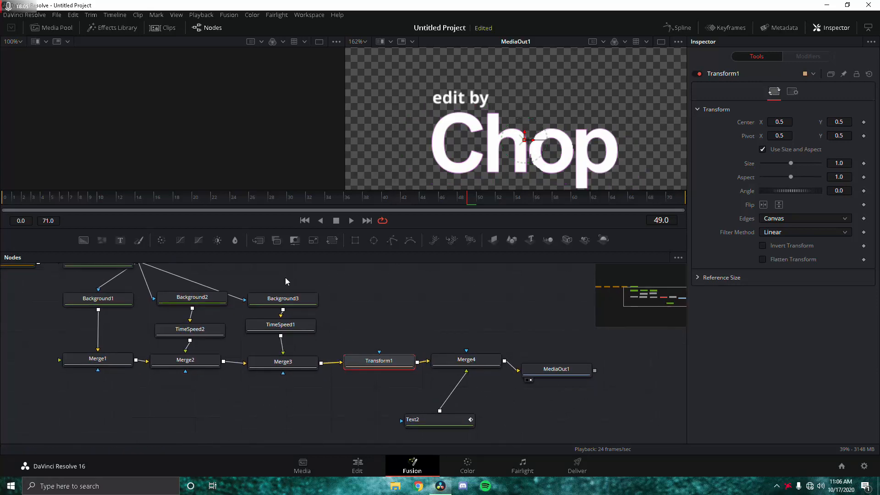
pyautogui.moveTo(386, 362); pyautogui.dragTo(385, 363)
pyautogui.moveTo(468, 362); pyautogui.dragTo(470, 363)
pyautogui.moveTo(447, 422); pyautogui.dragTo(473, 427)
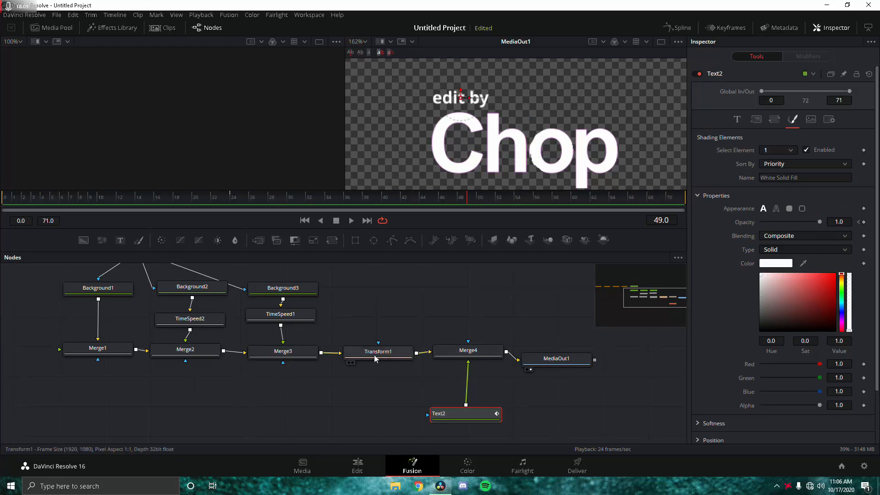
pyautogui.moveTo(375, 357); pyautogui.dragTo(379, 355)
# Examine the settings of Merge3, Transform1 and Merge4 to see what each node in the chain controls.
pyautogui.click(379, 359)
pyautogui.click(286, 363)
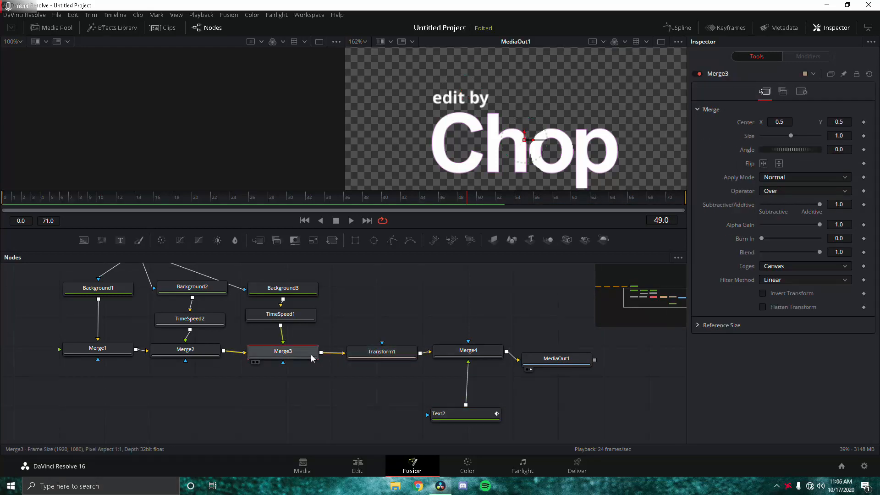
pyautogui.click(410, 357)
pyautogui.click(465, 354)
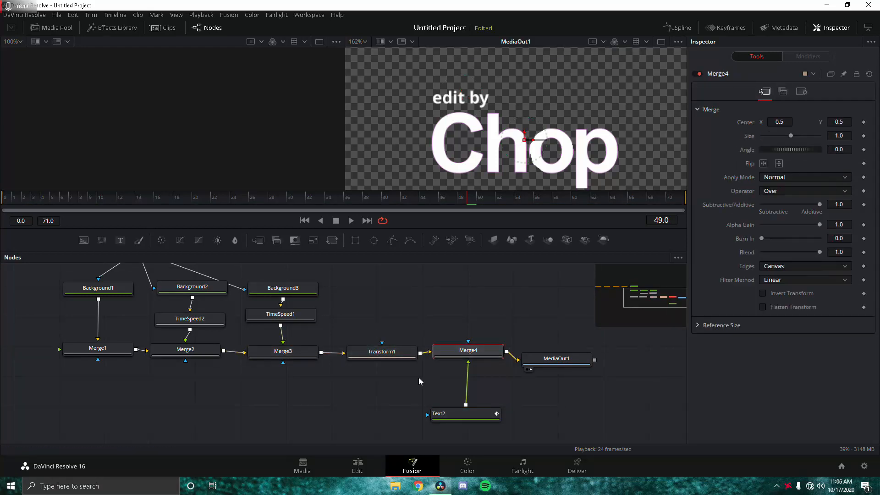
pyautogui.click(292, 359)
# Keyframe Transform1's size at 1.0 around frame 61 and move the playhead to frame 71.
pyautogui.click(388, 357)
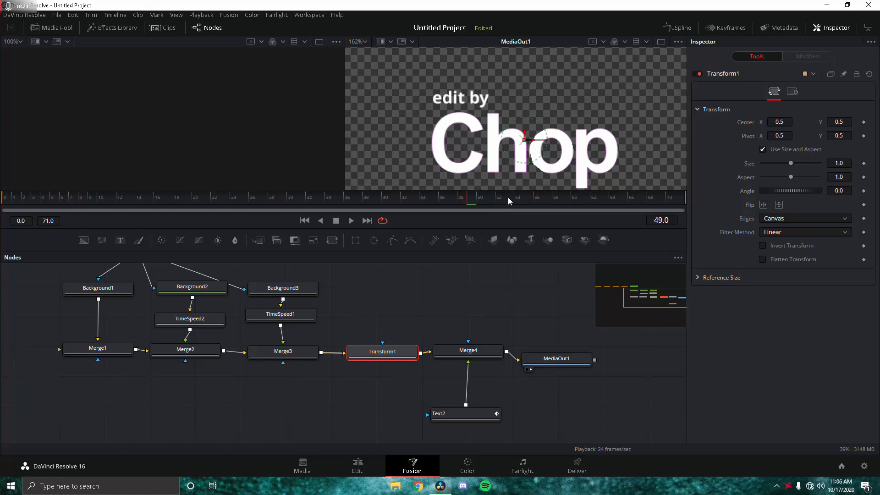
pyautogui.moveTo(508, 198); pyautogui.dragTo(631, 209)
pyautogui.click(864, 164)
pyautogui.moveTo(619, 208); pyautogui.dragTo(680, 208)
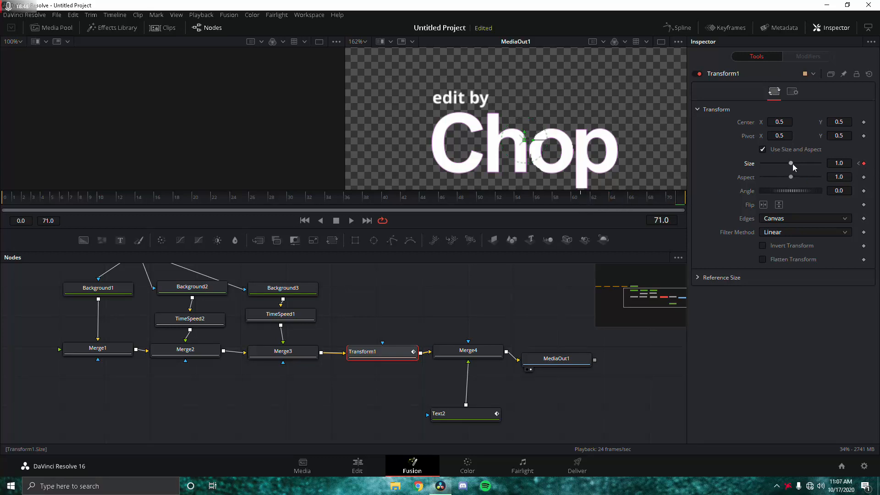
# Try enlarging Transform1's size to 5.0 at frame 71.
pyautogui.moveTo(791, 163); pyautogui.dragTo(810, 164)
pyautogui.scroll(-4, 582, 165)
pyautogui.moveTo(580, 163); pyautogui.dragTo(535, 114)
pyautogui.scroll(-1, 535, 114)
pyautogui.moveTo(815, 163); pyautogui.dragTo(866, 166)
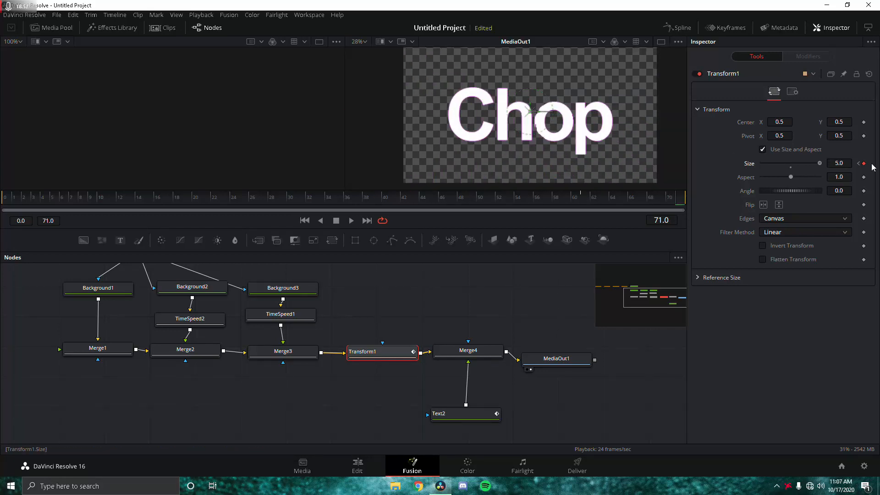
# Try Transform1 sizes of 100 and 20 at frame 71 and check how far the text fills the frame.
pyautogui.click(843, 164)
pyautogui.press('Tab')
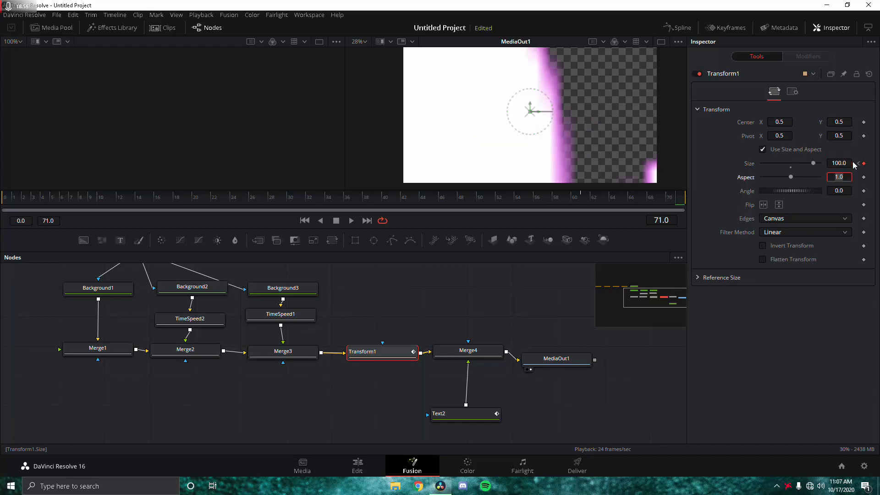
pyautogui.hotkey('shift', 'Tab')
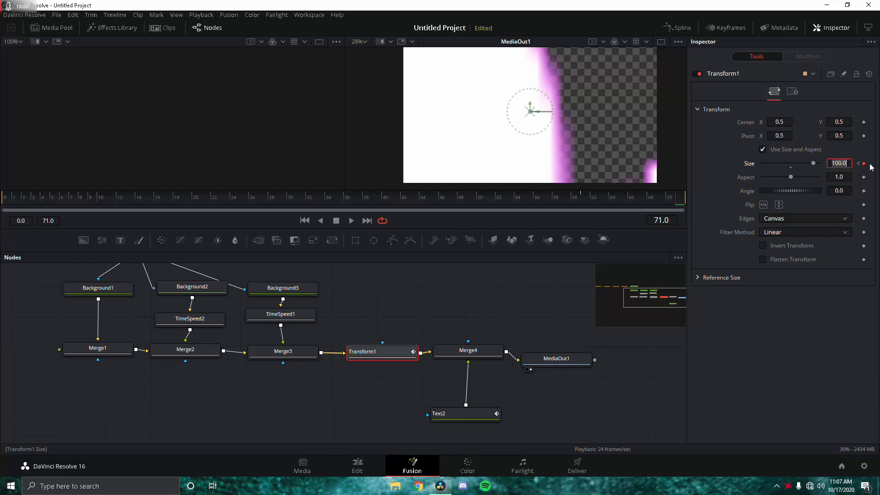
pyautogui.write('20')
pyautogui.press('Tab')
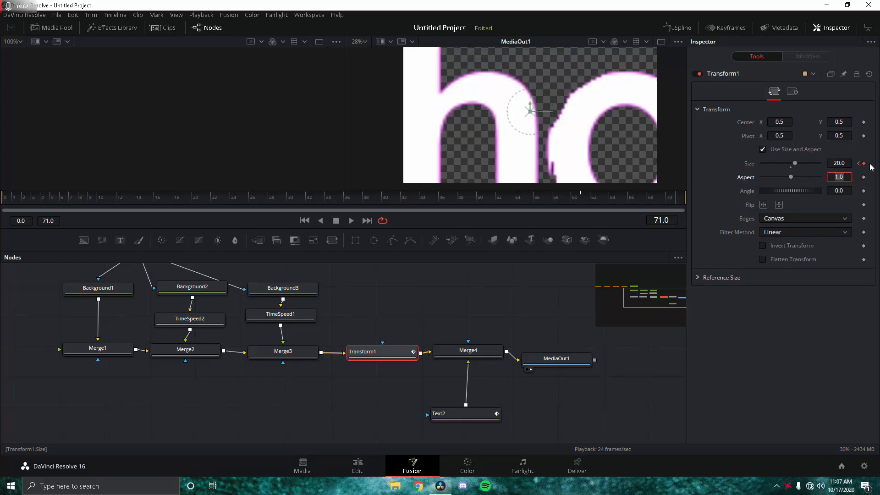
pyautogui.scroll(-3, 567, 116)
pyautogui.scroll(1, 567, 116)
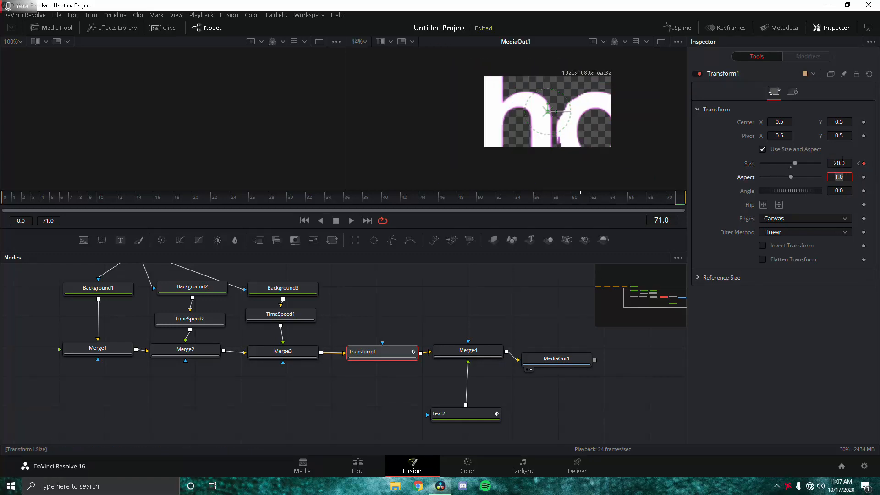
# Set Transform1's size to 10 at frame 71.
pyautogui.doubleClick(847, 164)
pyautogui.write('10')
pyautogui.press('Tab')
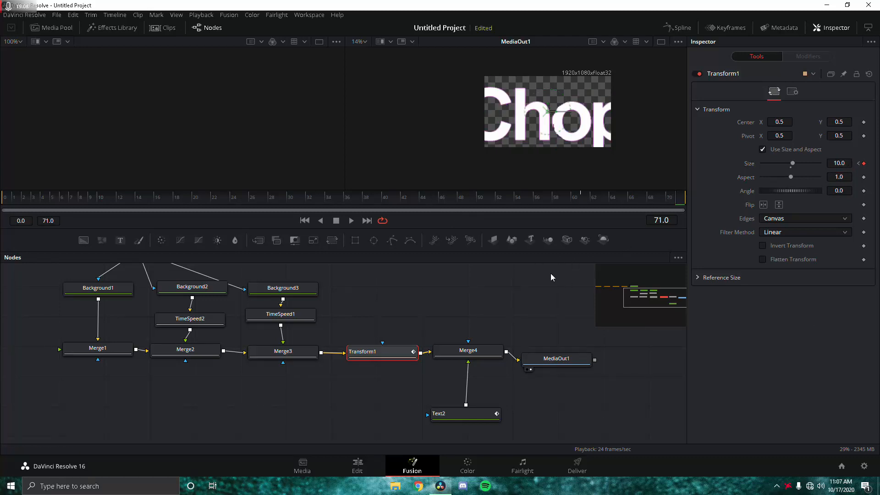
# Turn on motion blur for Transform1 and set its quality to 10.
pyautogui.click(792, 92)
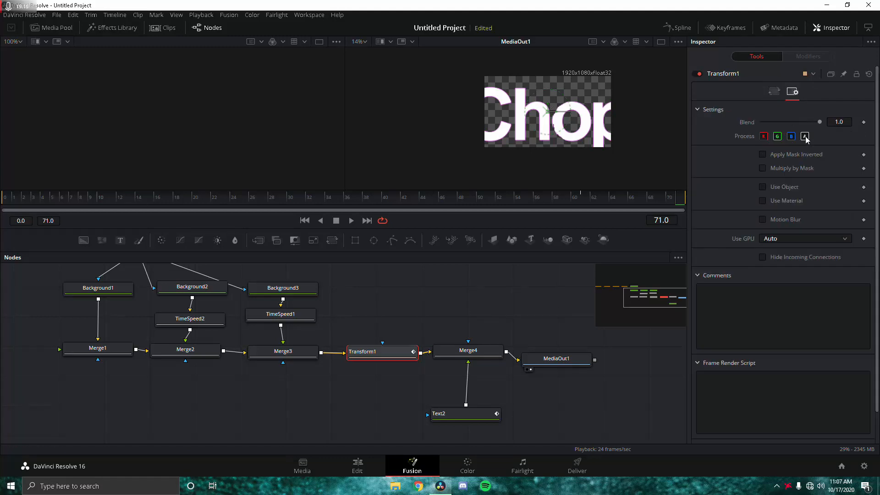
pyautogui.click(763, 220)
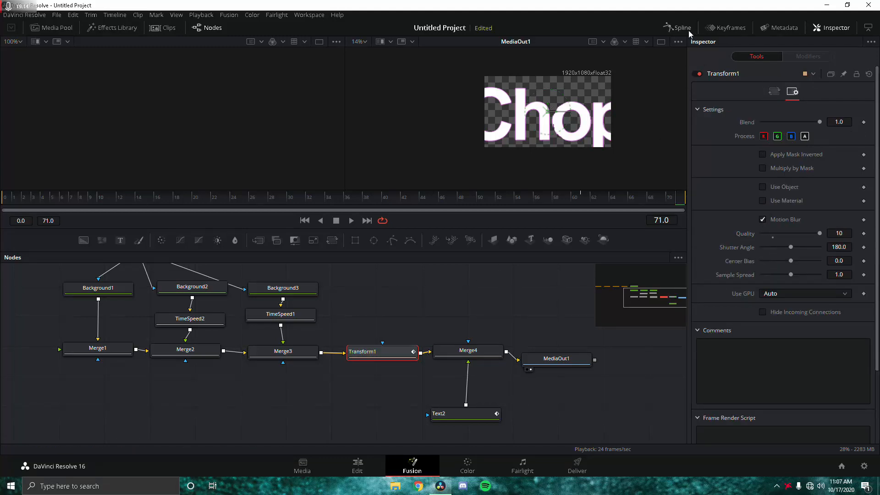
# Open the Spline editor and hide the MaskPaint and Text2 curves, leaving only Transform1's Size curve shown.
pyautogui.click(678, 28)
pyautogui.click(368, 282)
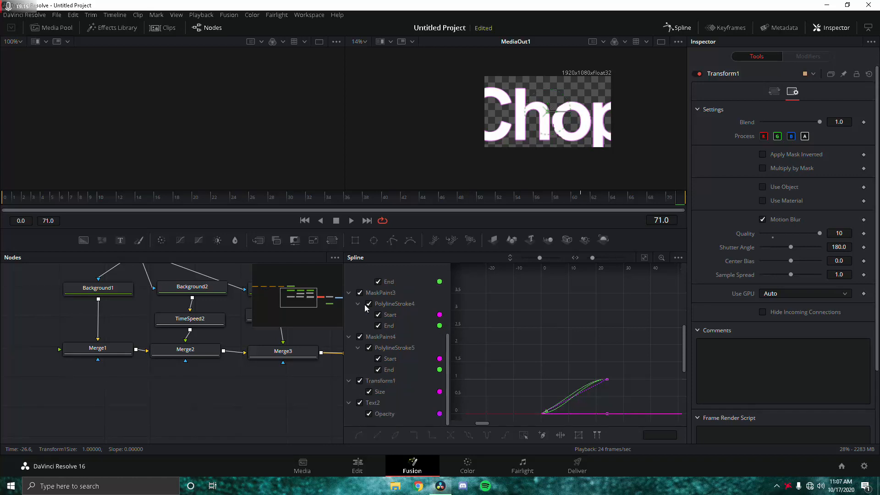
pyautogui.scroll(2, 364, 303)
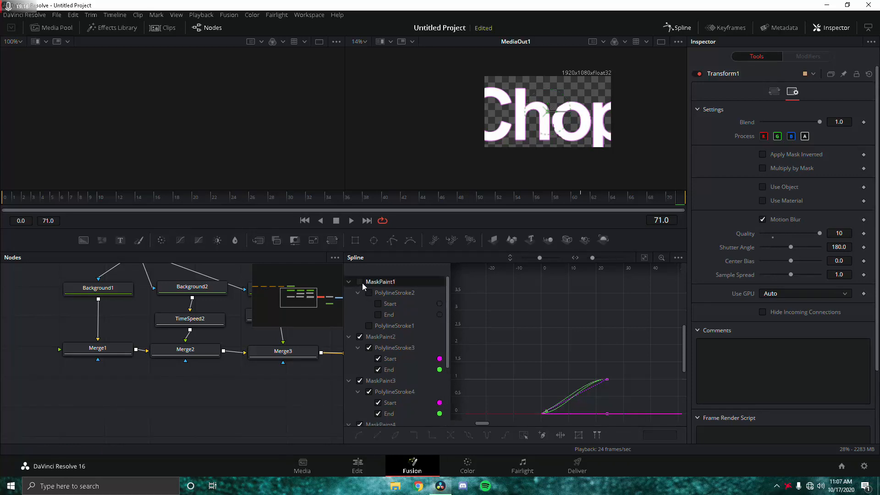
pyautogui.click(360, 337)
pyautogui.scroll(-2, 363, 338)
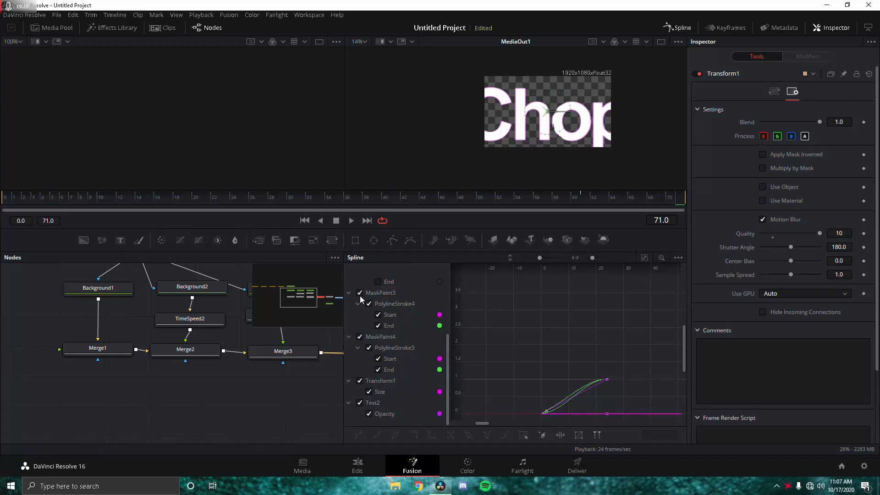
pyautogui.click(359, 293)
pyautogui.click(360, 338)
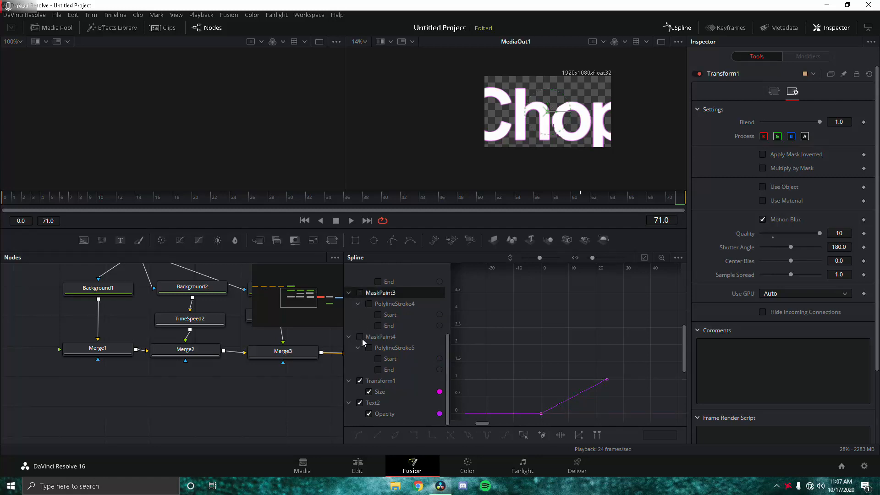
pyautogui.click(360, 403)
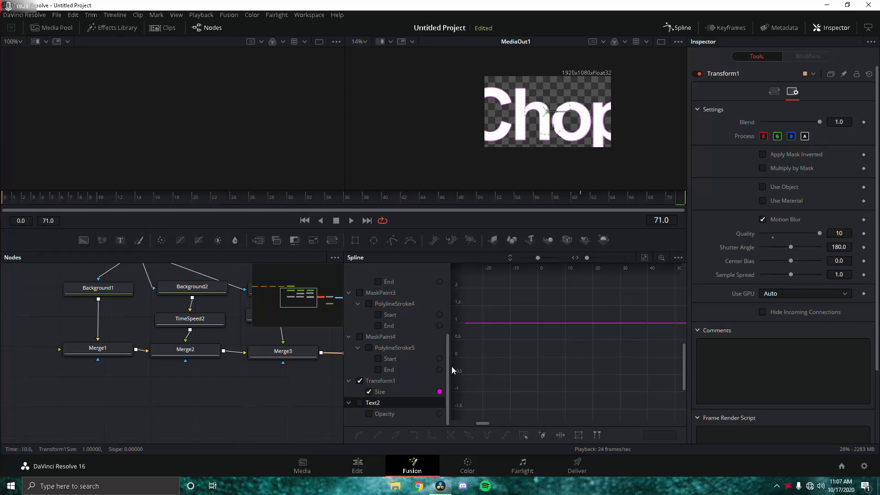
# Select both Transform1 Size keyframes, at frames 61 and 71, in the Spline editor and smooth the curve between them.
pyautogui.moveTo(552, 340); pyautogui.dragTo(684, 347)
pyautogui.click(583, 199)
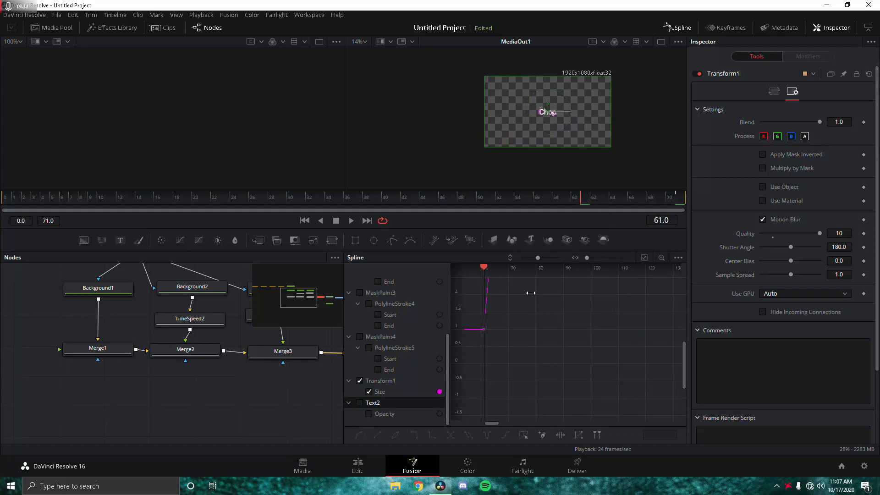
pyautogui.scroll(2, 508, 324)
pyautogui.moveTo(508, 321); pyautogui.dragTo(533, 451)
pyautogui.moveTo(541, 259); pyautogui.dragTo(524, 259)
pyautogui.moveTo(487, 396); pyautogui.dragTo(564, 268)
pyautogui.hotkey('shift', 's')
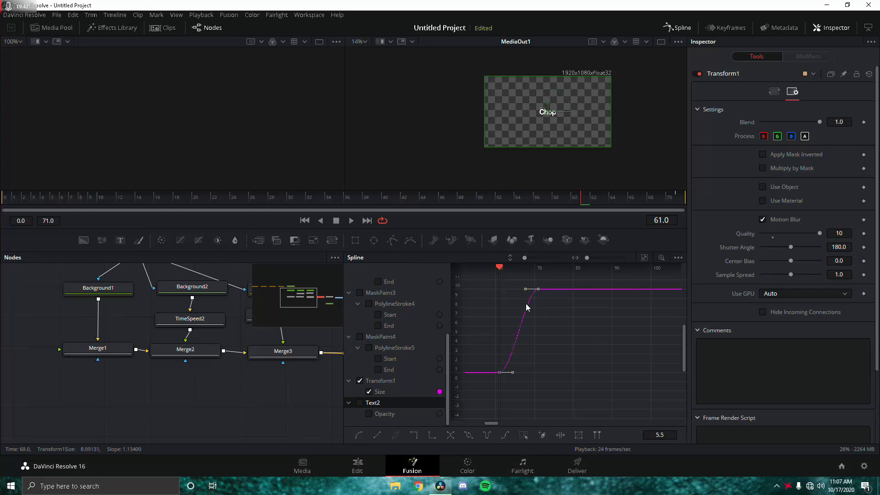
# Reshape the Size curve's handles into a slow start with a steep rise at frame 71, and scrub back to around frame 60.
pyautogui.moveTo(512, 375); pyautogui.dragTo(545, 373)
pyautogui.moveTo(526, 288); pyautogui.dragTo(538, 366)
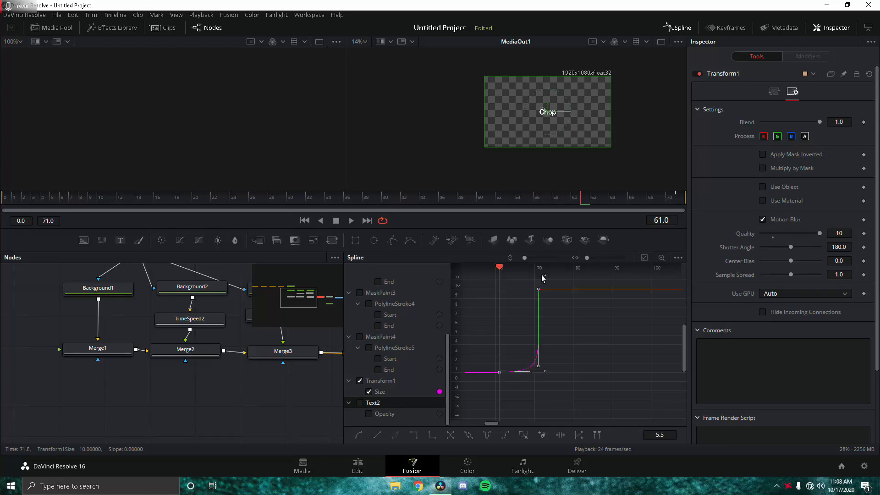
pyautogui.moveTo(578, 206)
pyautogui.mouseDown()
pyautogui.moveTo(711, 202)
pyautogui.moveTo(671, 208)
pyautogui.moveTo(582, 199)
pyautogui.mouseUp()
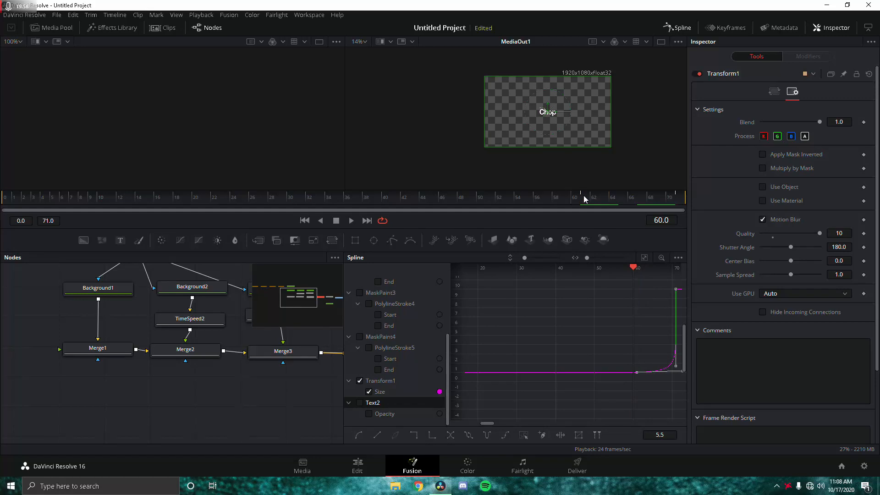